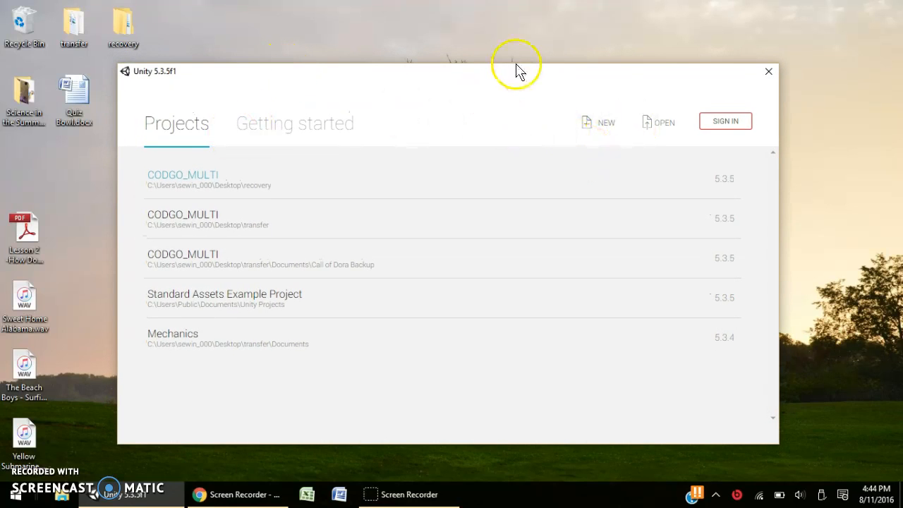
Start a new project and name it 'Terrain Example'.
mouse_move(512, 83)
left_mouse_down()
mouse_move(528, 115)
mouse_move(506, 95)
mouse_move(516, 83)
left_mouse_up()
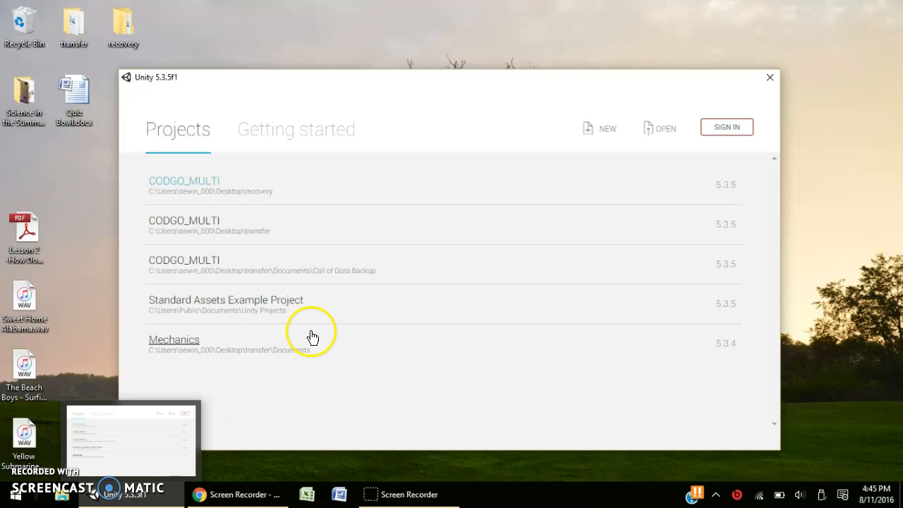
left_click(608, 133)
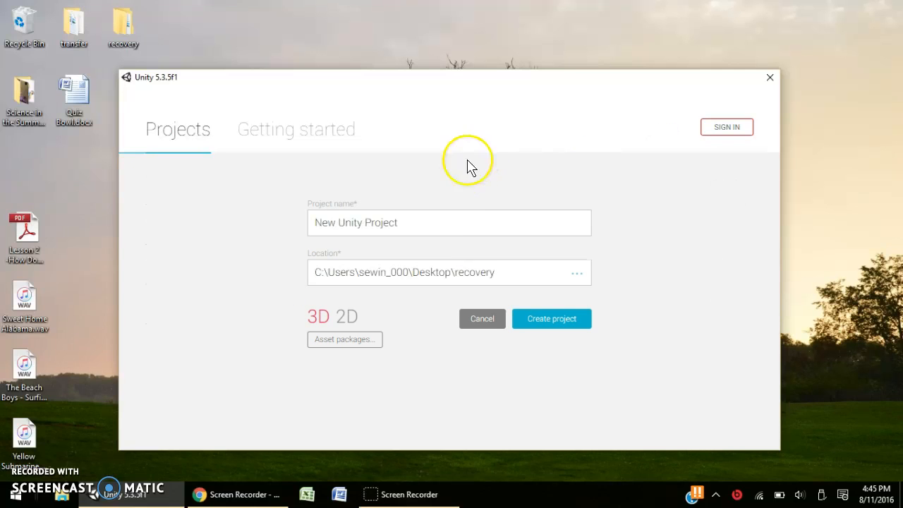
left_click_drag(441, 226, 275, 215)
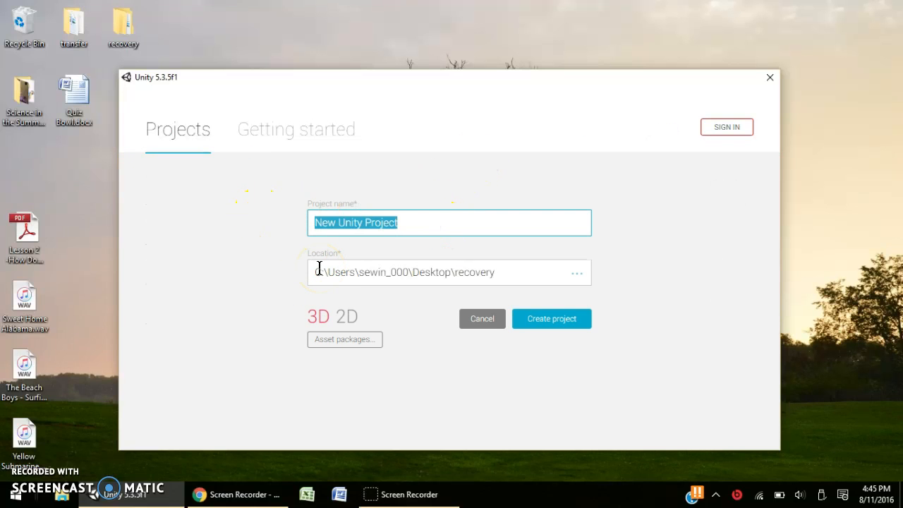
type("Terrain Example")
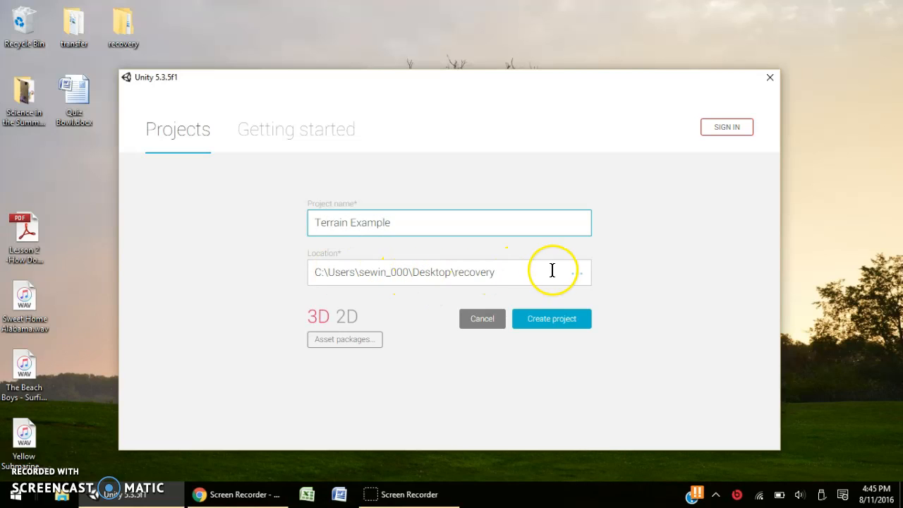
Set the project location to Documents and bring up the asset package list.
left_click(576, 272)
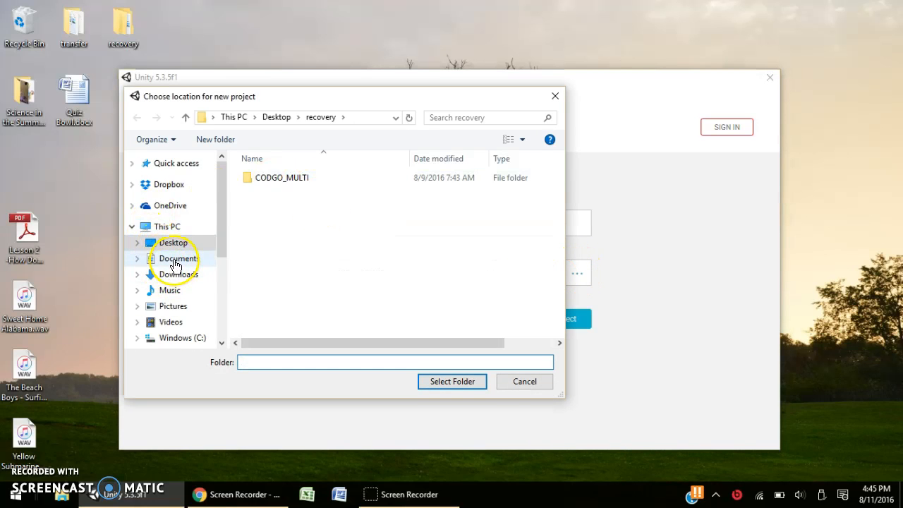
left_click(177, 258)
left_click(428, 384)
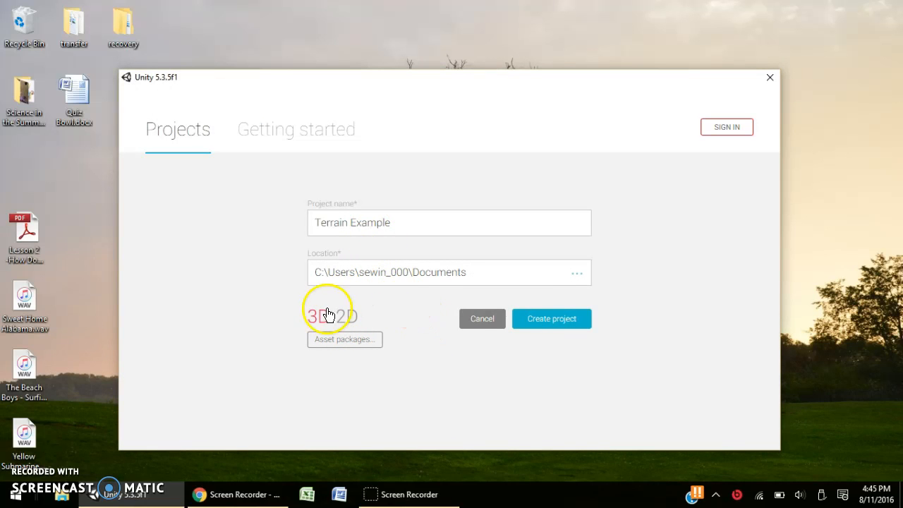
left_click(328, 342)
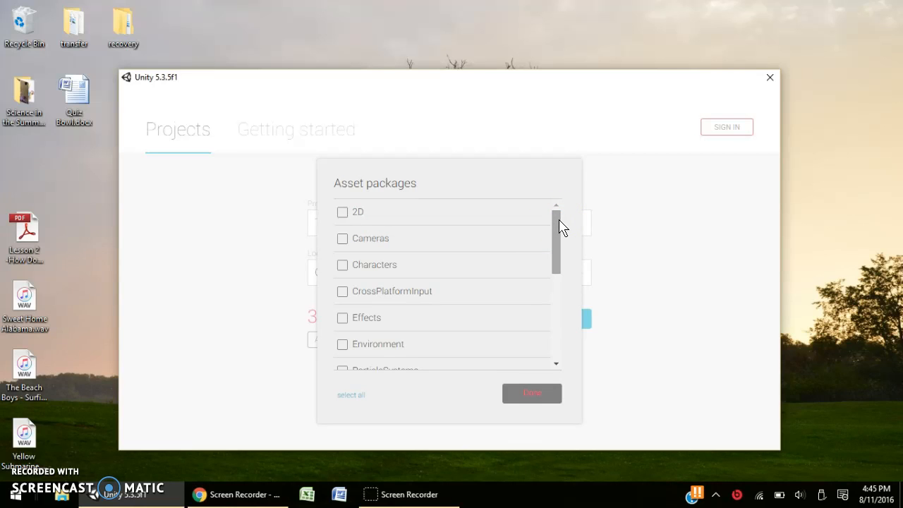
Tick the Characters and Environment asset packages and confirm the selection.
mouse_move(560, 226)
left_mouse_down()
mouse_move(554, 331)
mouse_move(564, 242)
mouse_move(556, 215)
left_mouse_up()
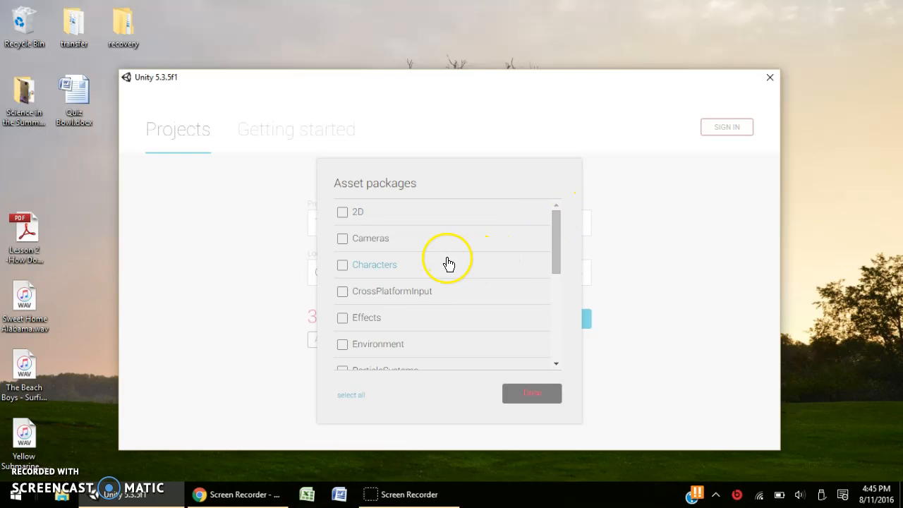
scroll(423, 274, "down", 1)
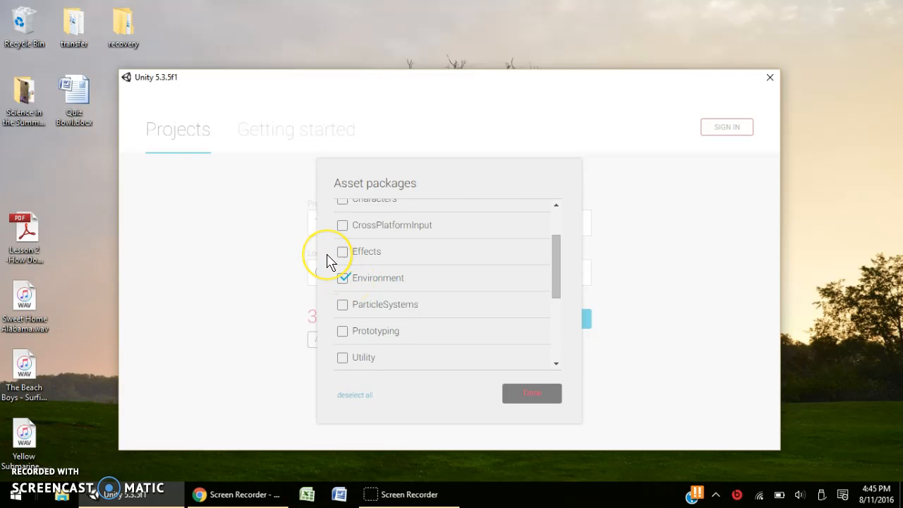
left_click_drag(556, 249, 559, 226)
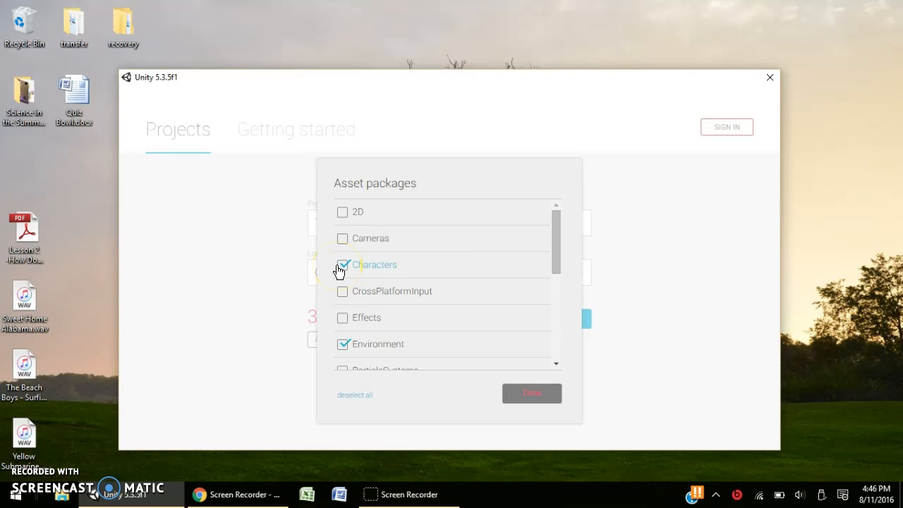
left_click_drag(558, 223, 586, 323)
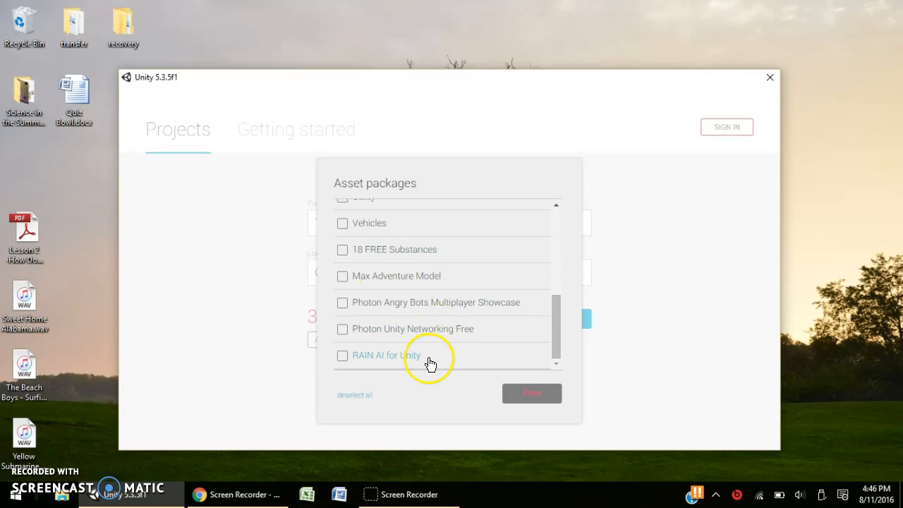
left_click_drag(553, 320, 534, 234)
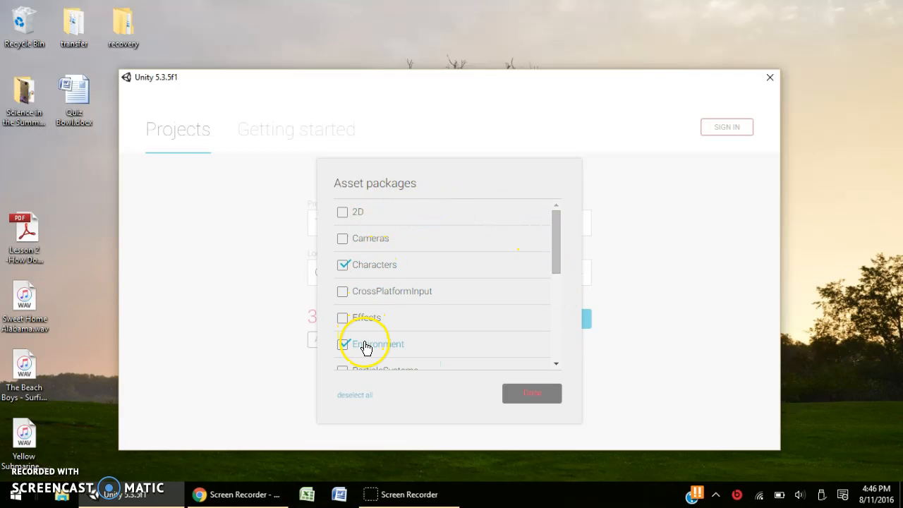
left_click(518, 395)
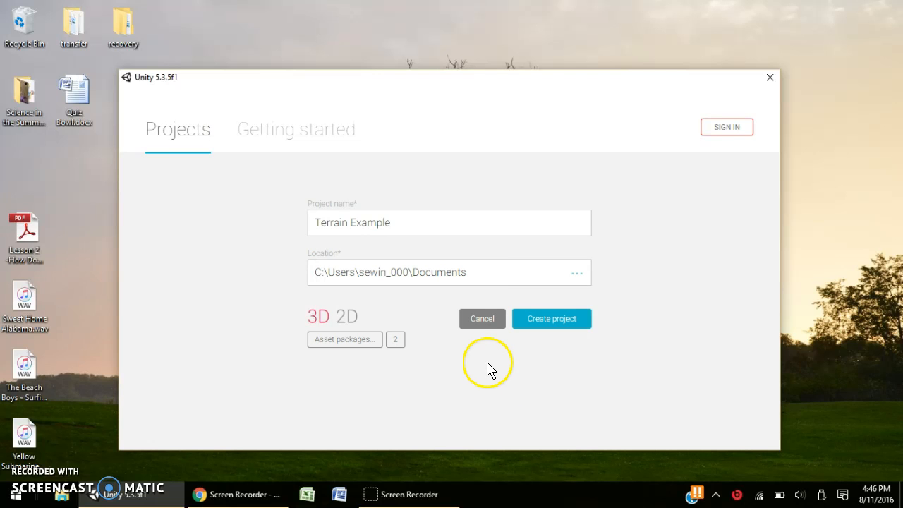
Create the Terrain Example project and let it open in the Unity editor.
left_click_drag(530, 122, 517, 71)
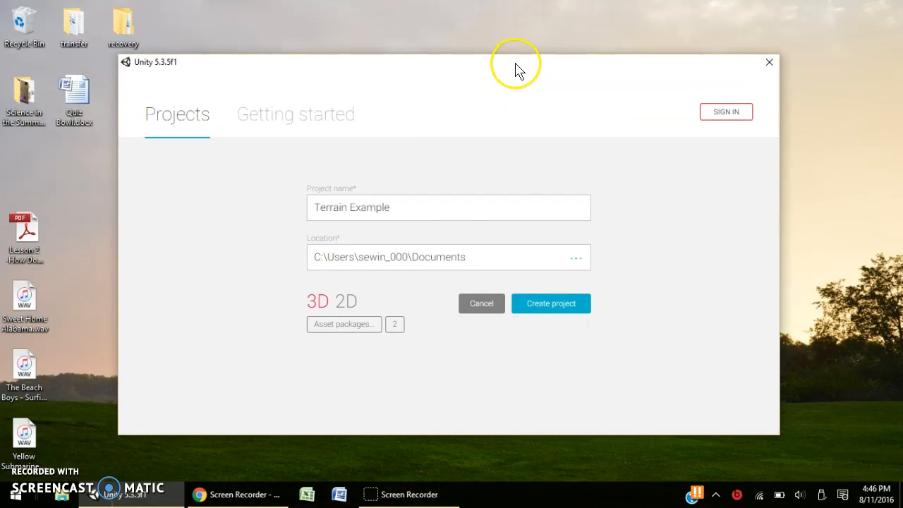
left_click(544, 306)
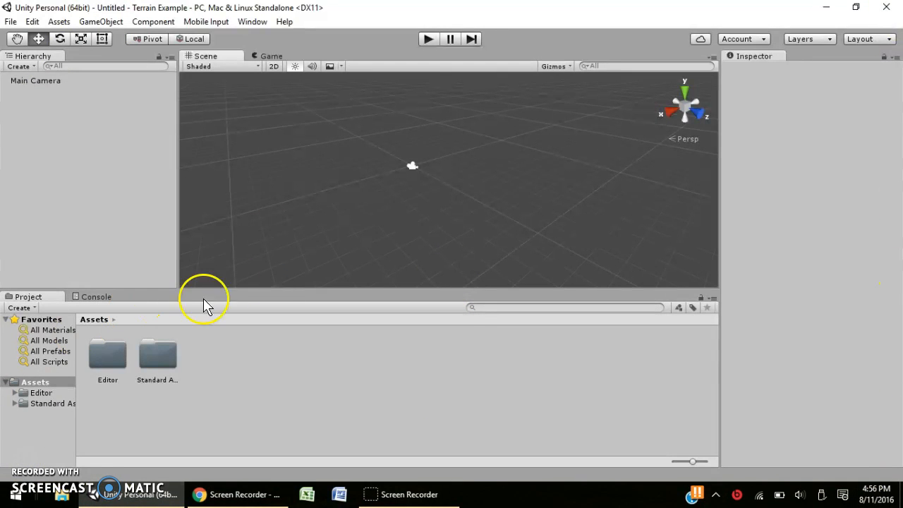
left_click(274, 65)
middle_click_drag(338, 212, 347, 154)
scroll(366, 149, "down", 5)
left_click(273, 66)
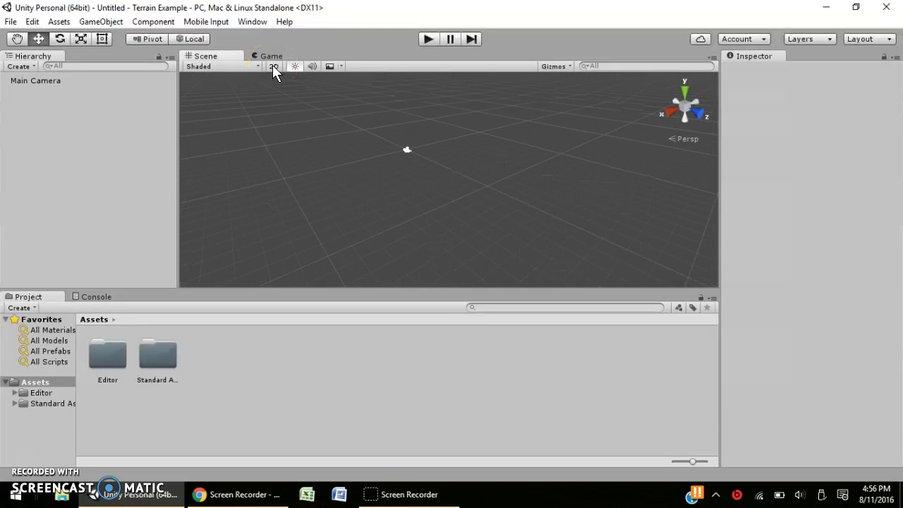
left_click(272, 65)
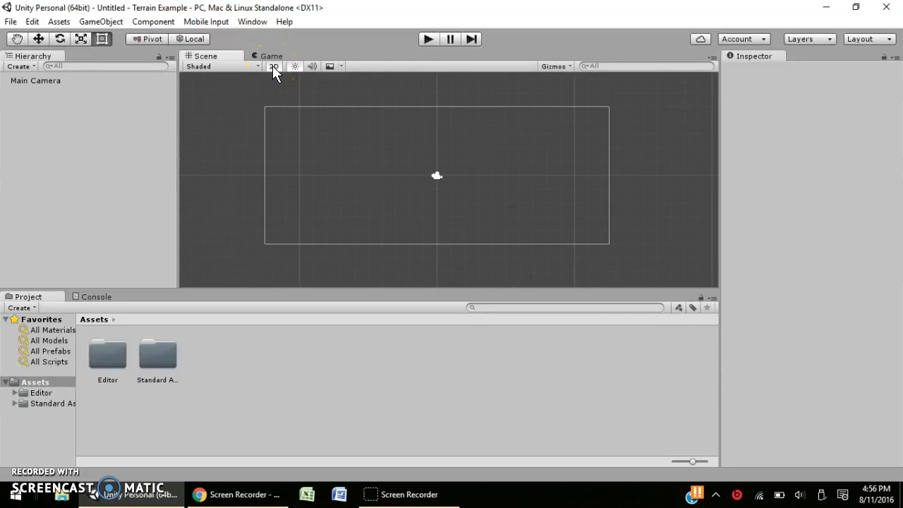
left_click(272, 66)
middle_click_drag(351, 169, 404, 234)
scroll(387, 203, "down", 10)
right_click_drag(384, 203, 382, 161)
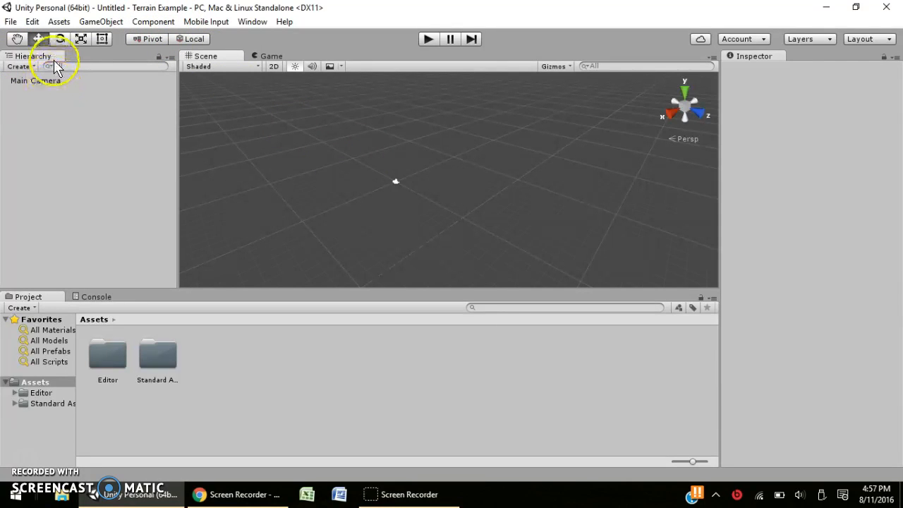
left_click(72, 116)
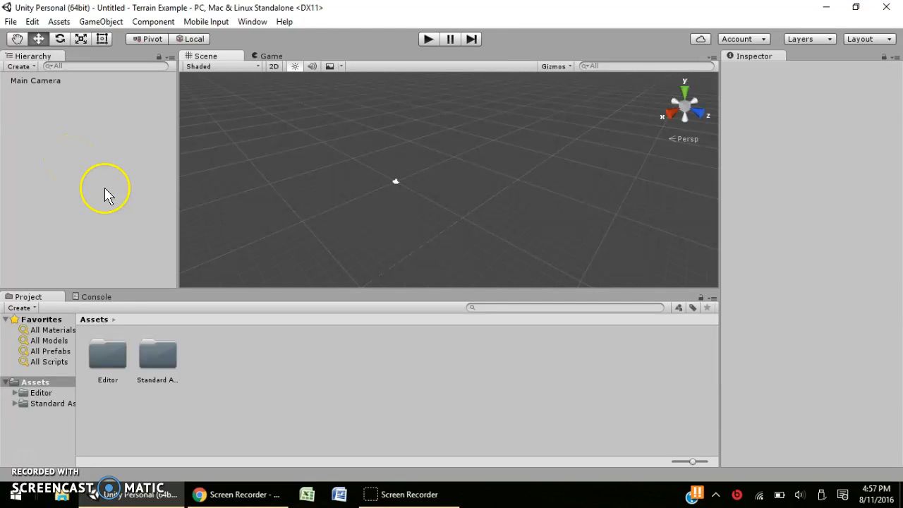
middle_click_drag(321, 210, 371, 198)
scroll(335, 156, "up", 6)
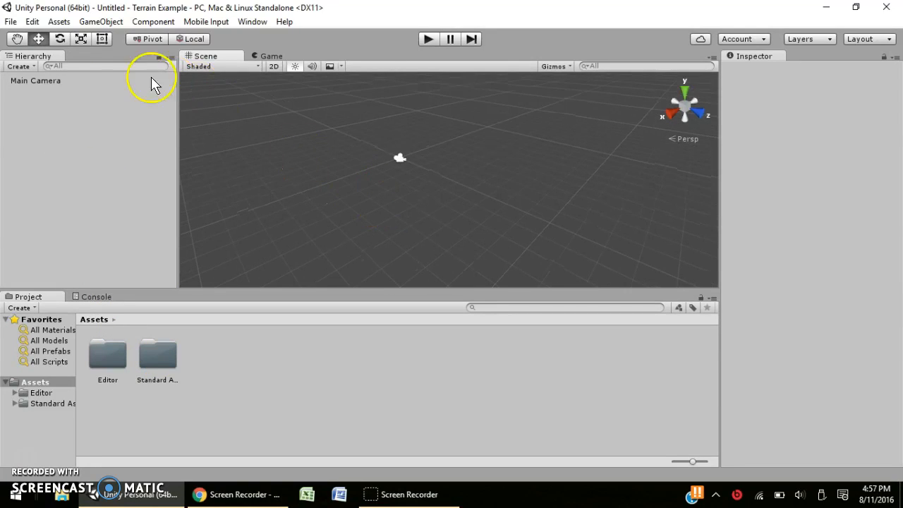
double_click(74, 80)
middle_click_drag(457, 203, 334, 156)
scroll(403, 198, "down", 5)
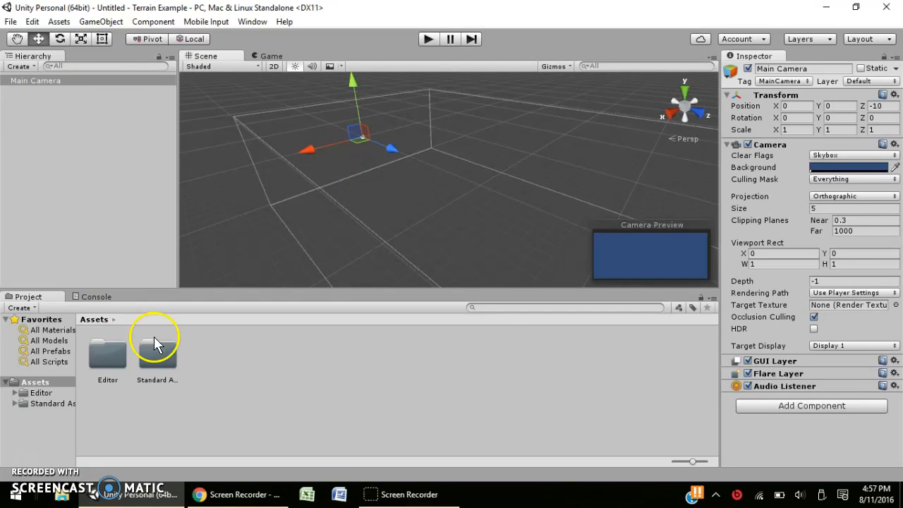
left_click(320, 193)
middle_click_drag(317, 195, 330, 217)
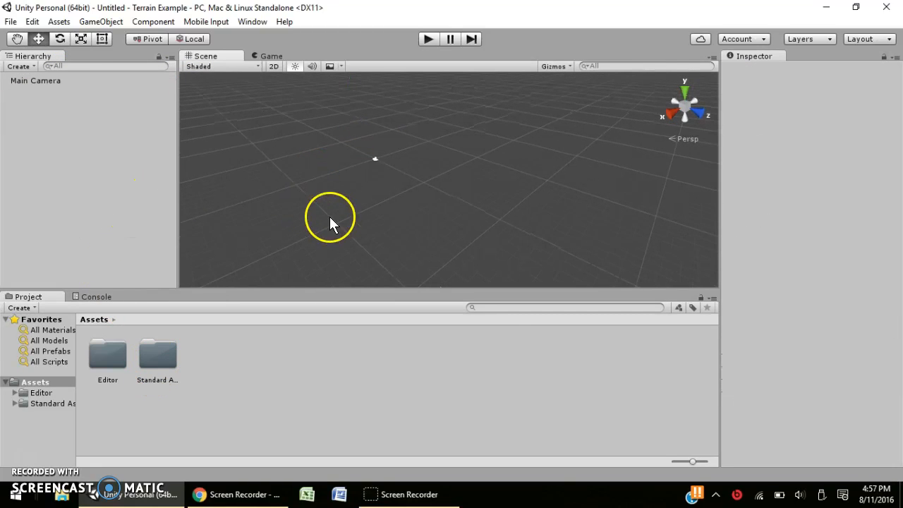
left_click(19, 65)
mouse_move(59, 115)
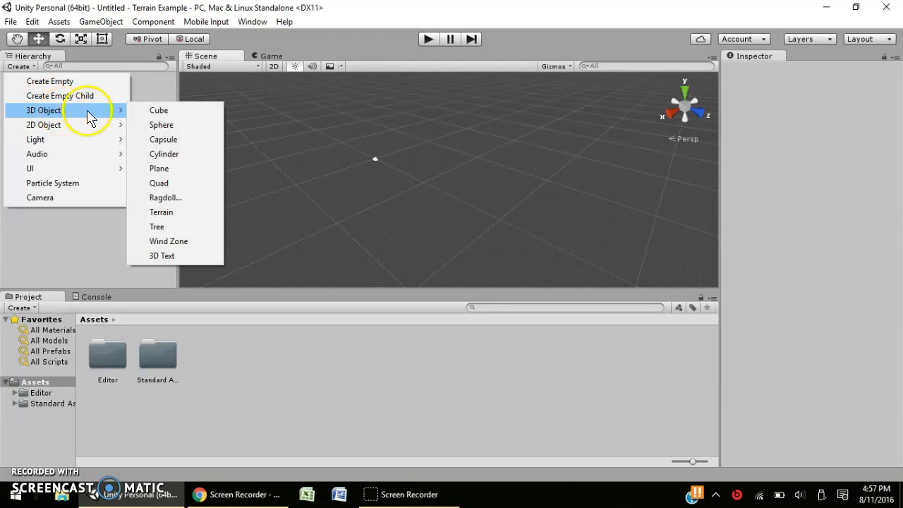
left_click(161, 212)
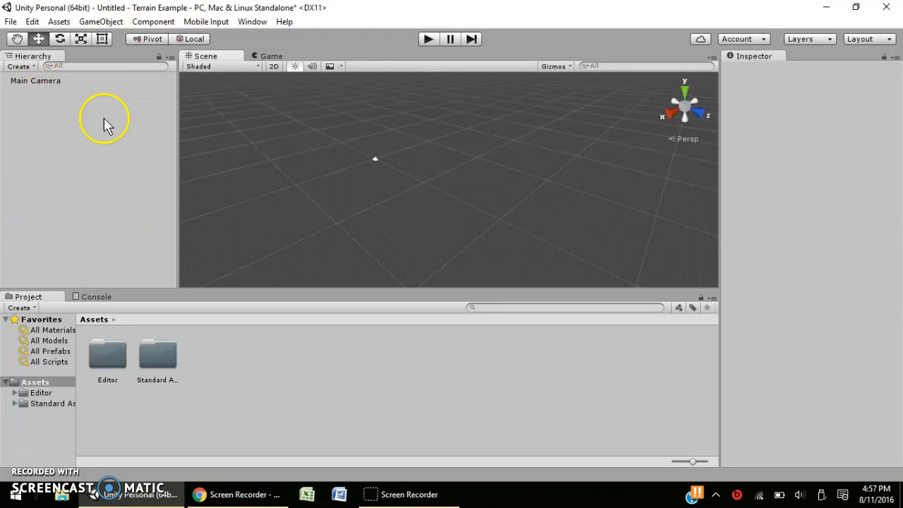
scroll(350, 124, "down", 8)
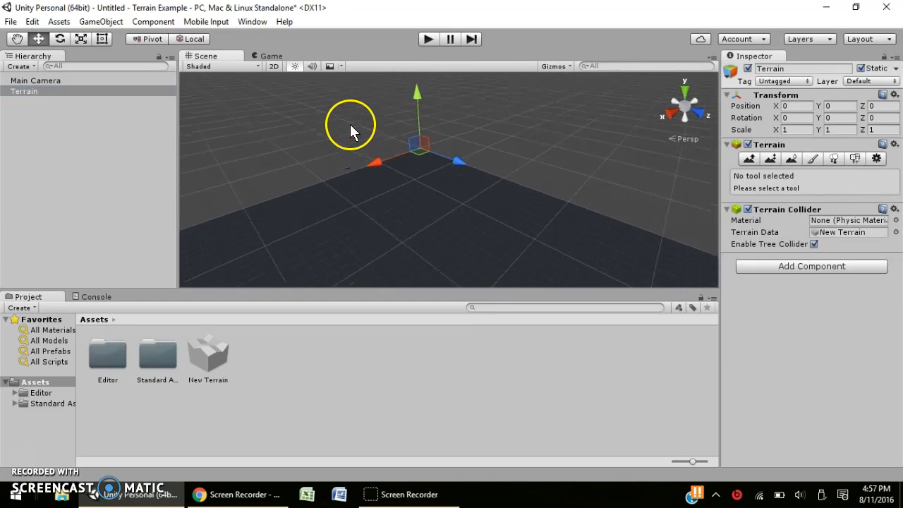
middle_click_drag(366, 141, 346, 102)
right_click_drag(357, 129, 393, 240)
scroll(383, 219, "down", 4)
middle_click_drag(386, 219, 328, 106)
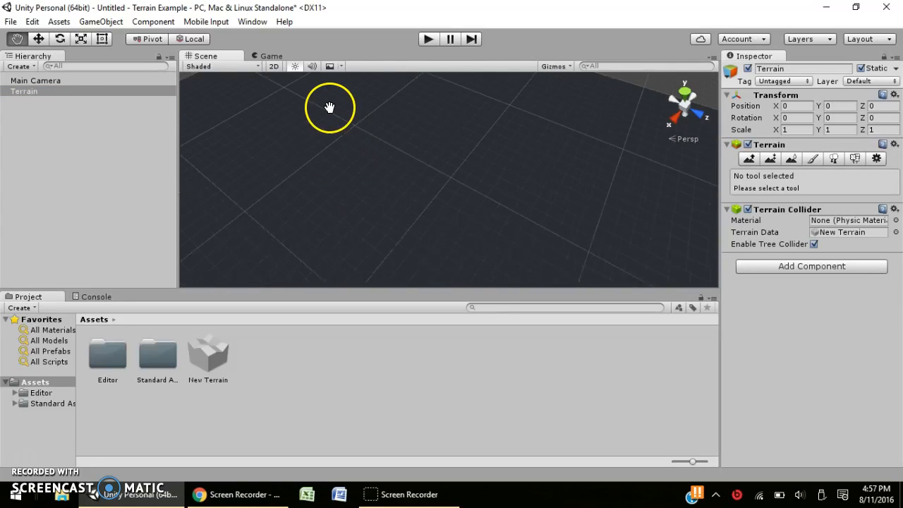
scroll(377, 156, "down", 6)
mouse_move(377, 155)
middle_mouse_down()
mouse_move(370, 134)
mouse_move(376, 146)
middle_mouse_up()
scroll(376, 146, "down", 2)
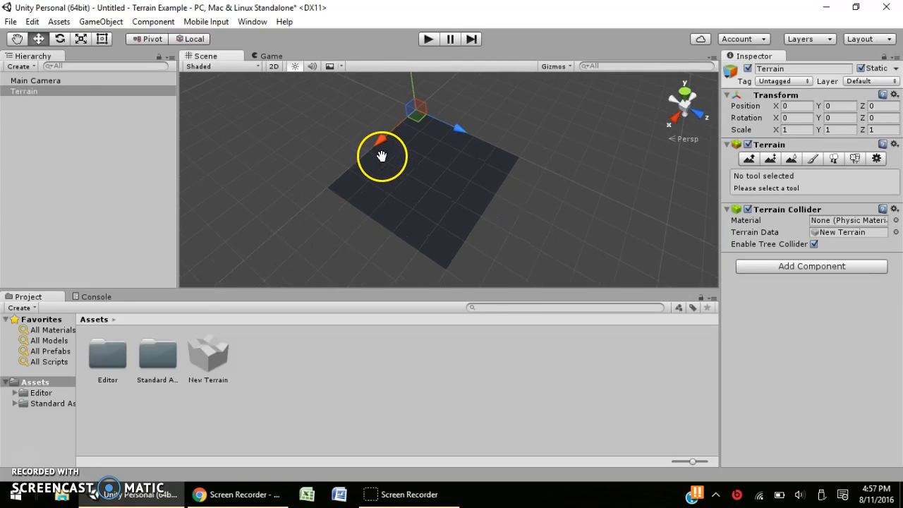
scroll(391, 176, "up", 5)
scroll(424, 221, "up", 4)
right_click_drag(425, 220, 325, 113)
scroll(326, 113, "down", 6)
scroll(325, 113, "down", 4)
scroll(353, 210, "up", 3)
middle_click_drag(405, 212, 395, 180)
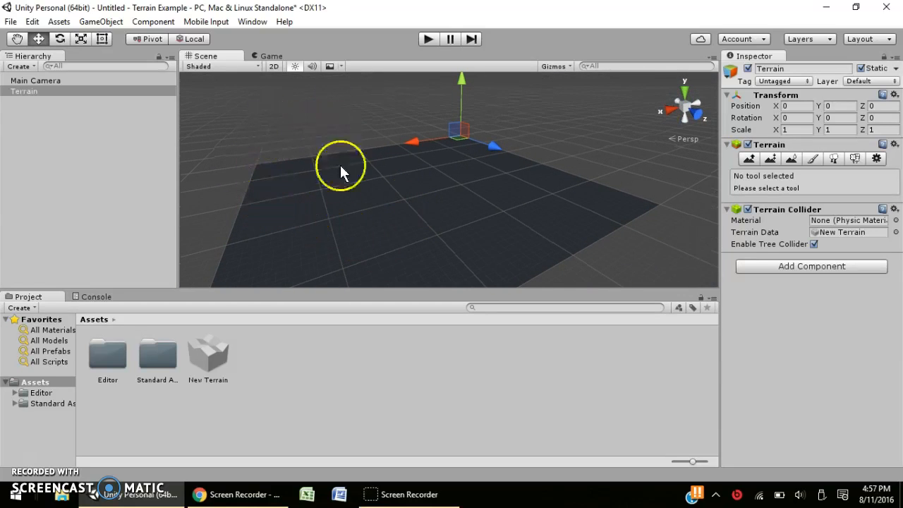
scroll(403, 209, "up", 4)
mouse_move(395, 144)
right_mouse_down()
mouse_move(395, 199)
mouse_move(410, 195)
mouse_move(399, 131)
mouse_move(402, 143)
right_mouse_up()
scroll(394, 194, "down", 4)
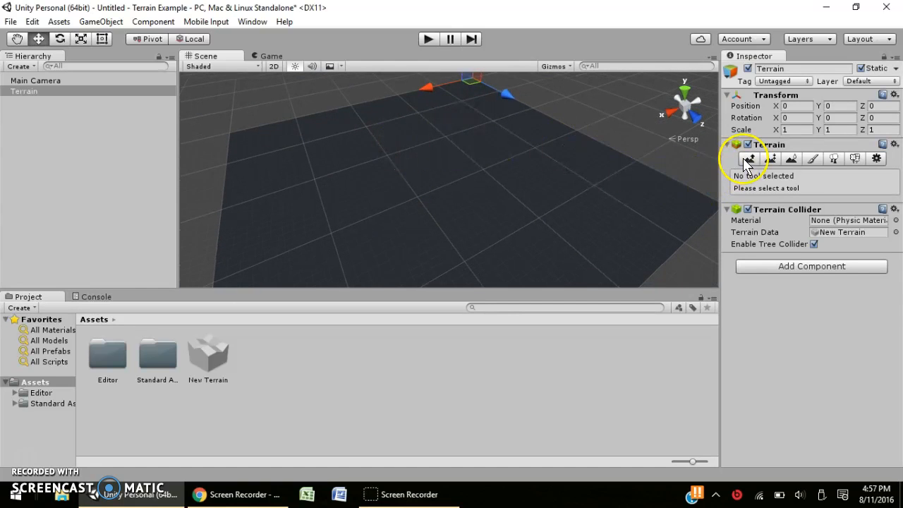
middle_click_drag(358, 77, 293, 158)
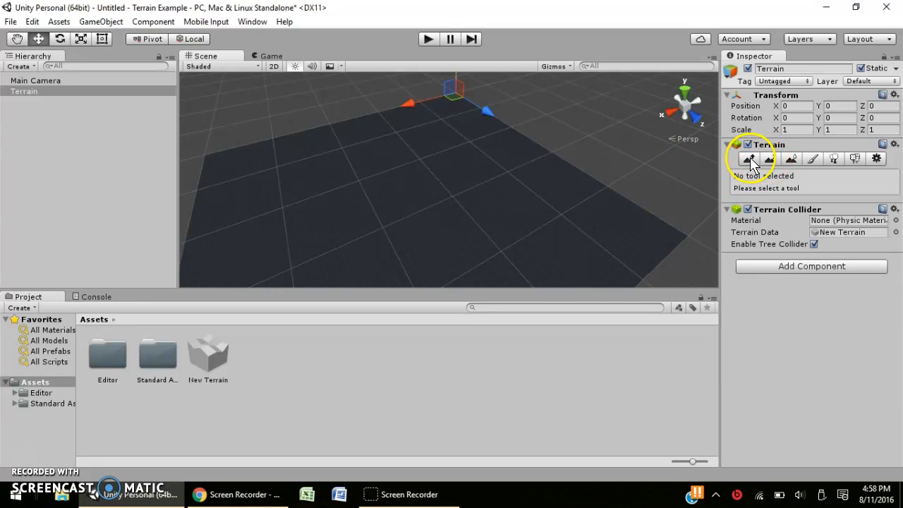
Switch the terrain to Paint Texture mode and bring up the Add Terrain Texture dialog.
left_click(814, 158)
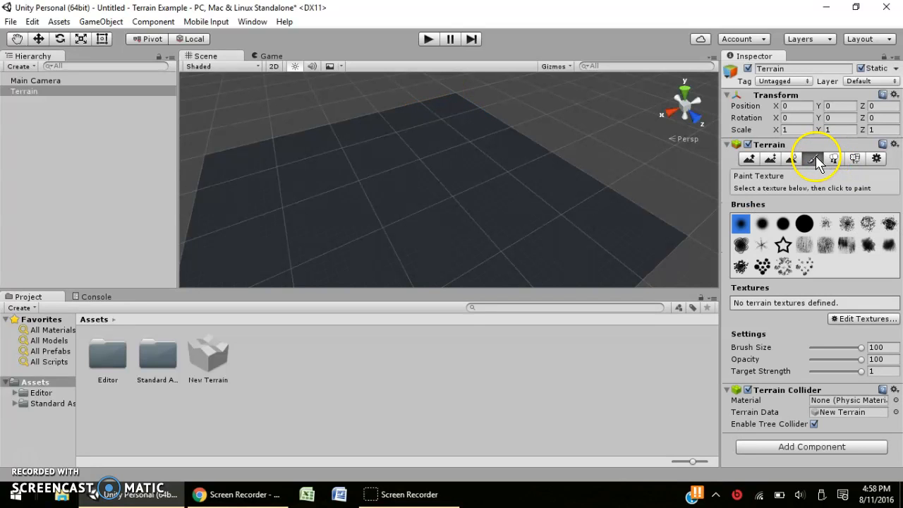
middle_click_drag(644, 183, 613, 151)
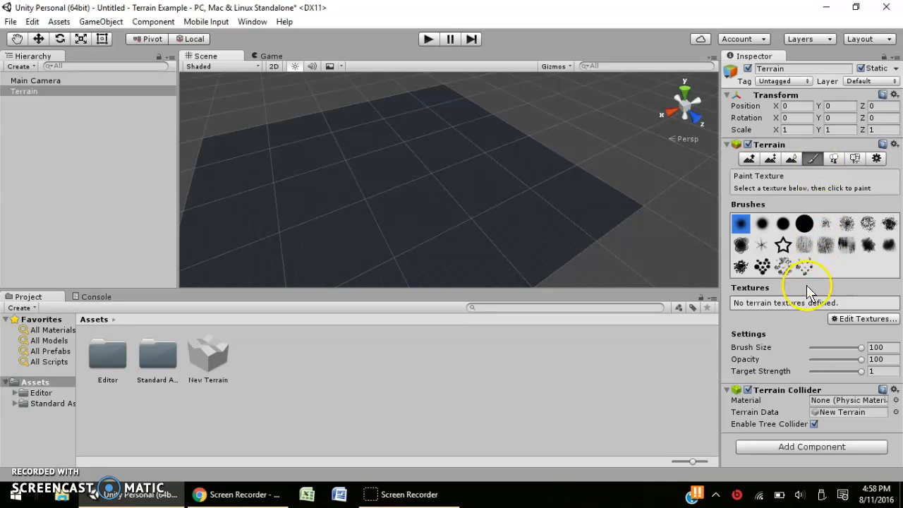
left_click(852, 321)
left_click(847, 324)
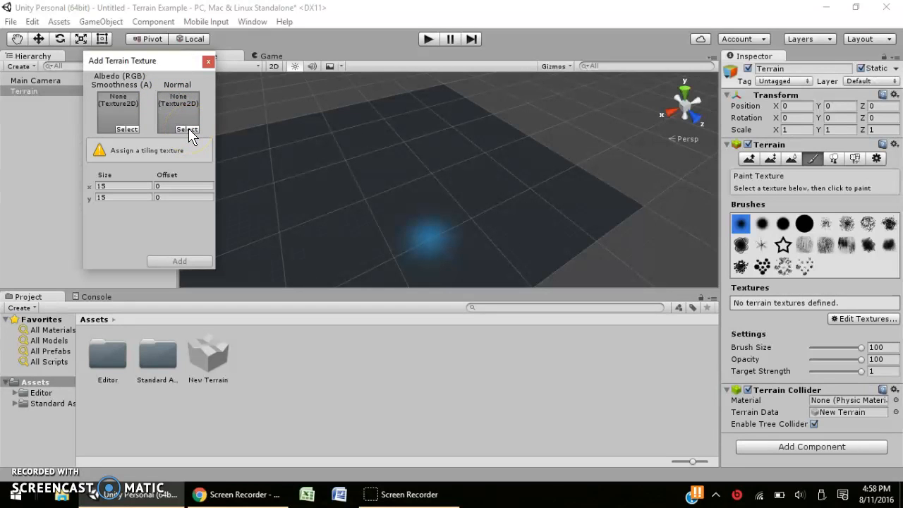
Choose GrassHillAlbedo as the albedo and add it as the terrain's first texture.
left_click(128, 130)
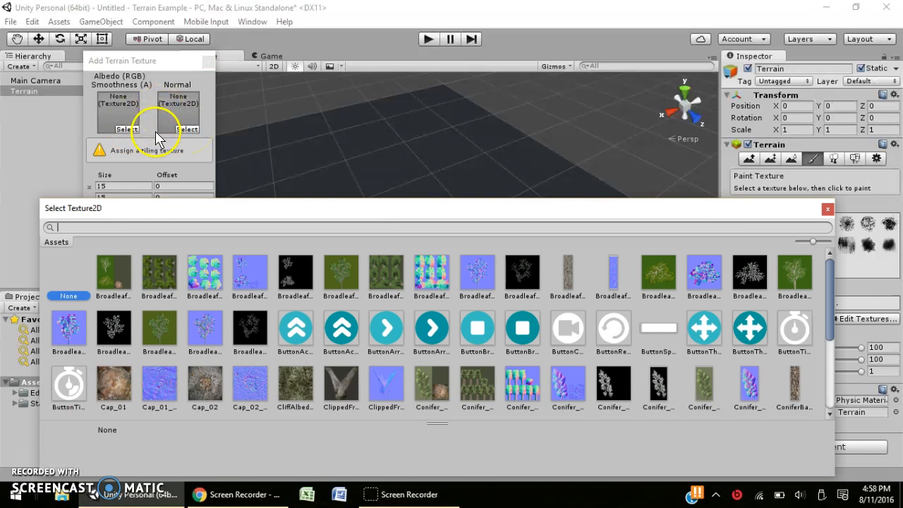
scroll(337, 302, "down", 1)
scroll(337, 302, "down", 4)
scroll(337, 302, "up", 5)
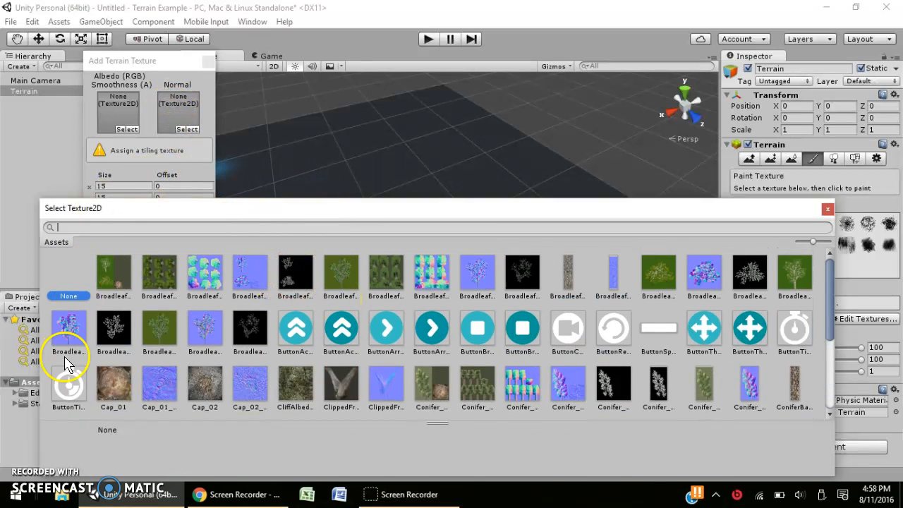
scroll(179, 280, "down", 3)
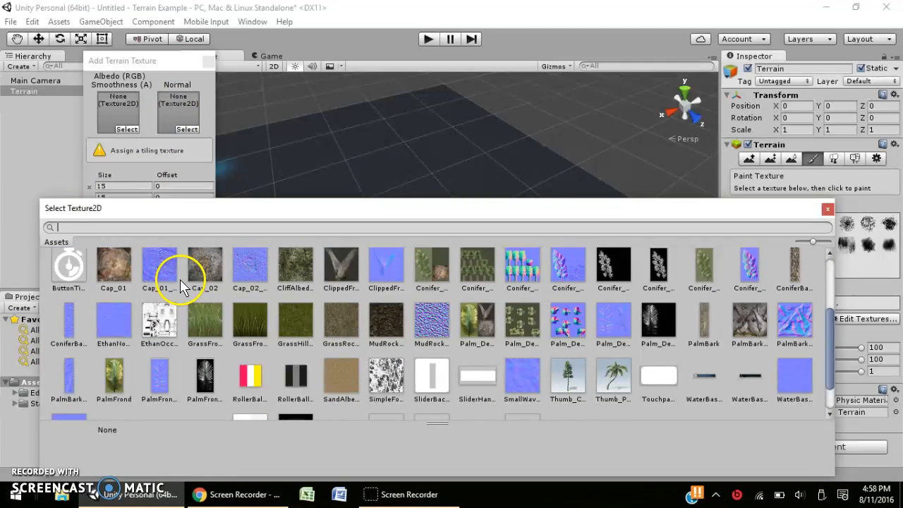
left_click(297, 321)
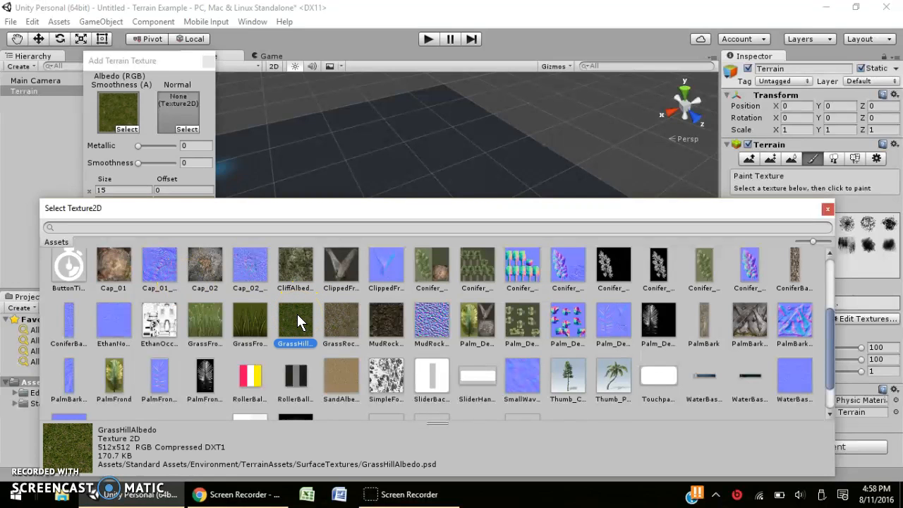
left_click(828, 211)
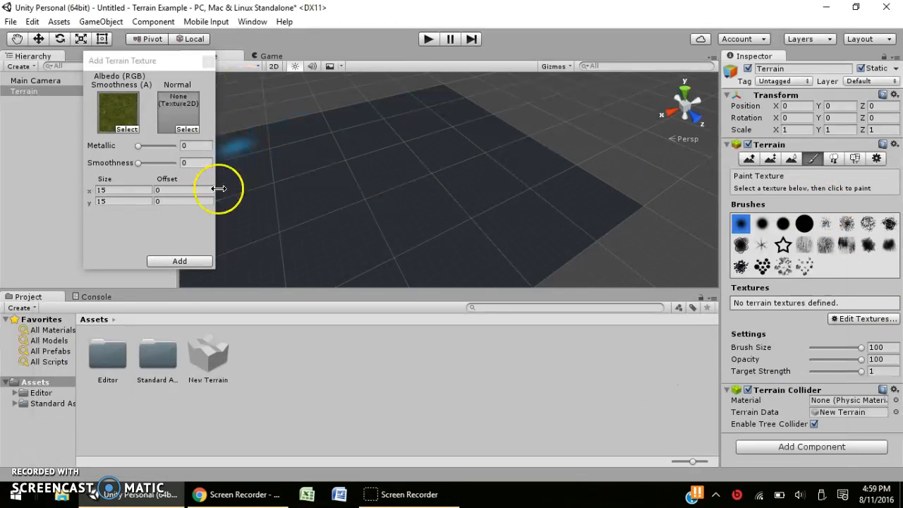
left_click(192, 265)
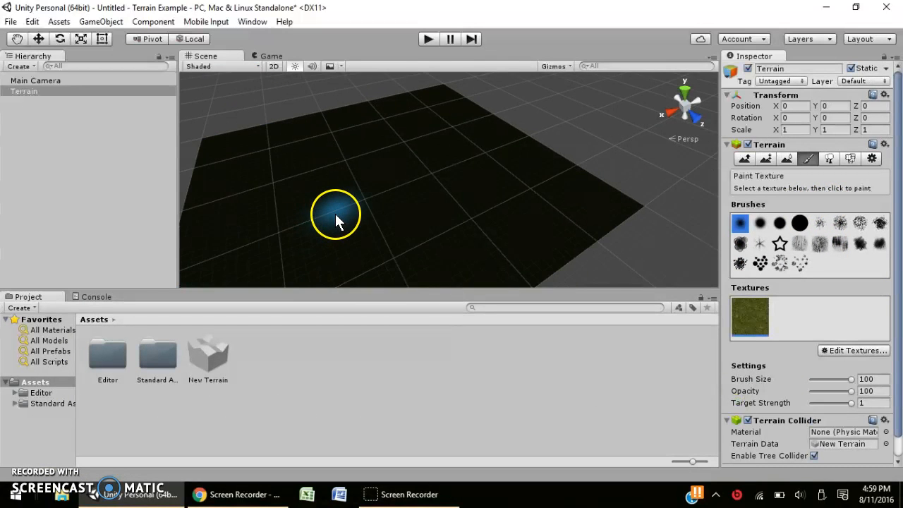
scroll(359, 180, "up", 3)
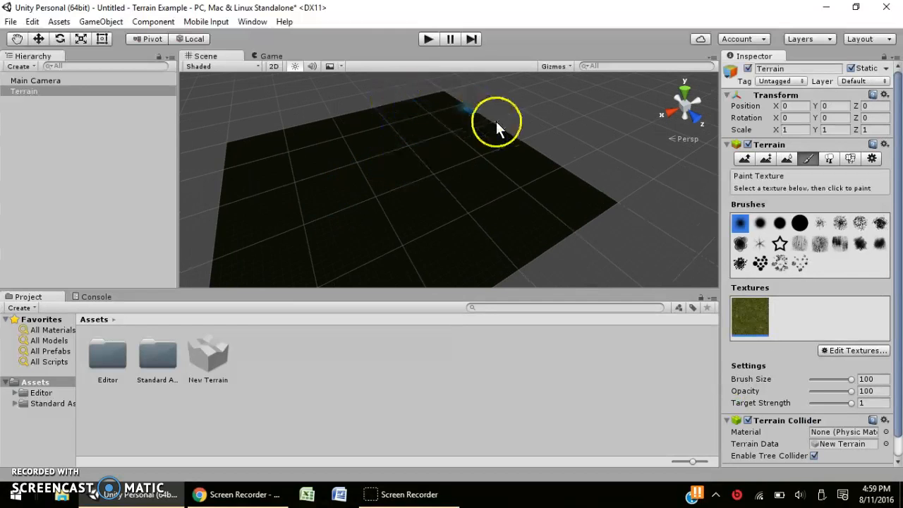
left_click(800, 222)
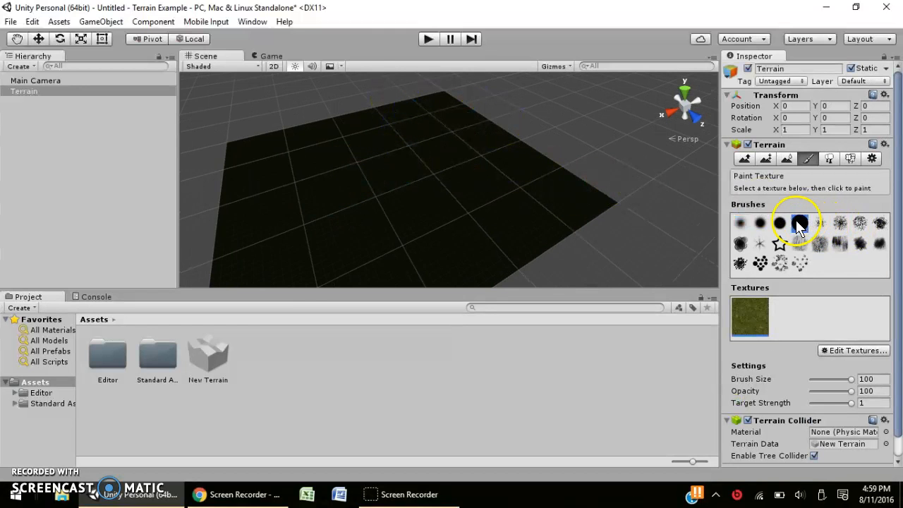
left_click(740, 223)
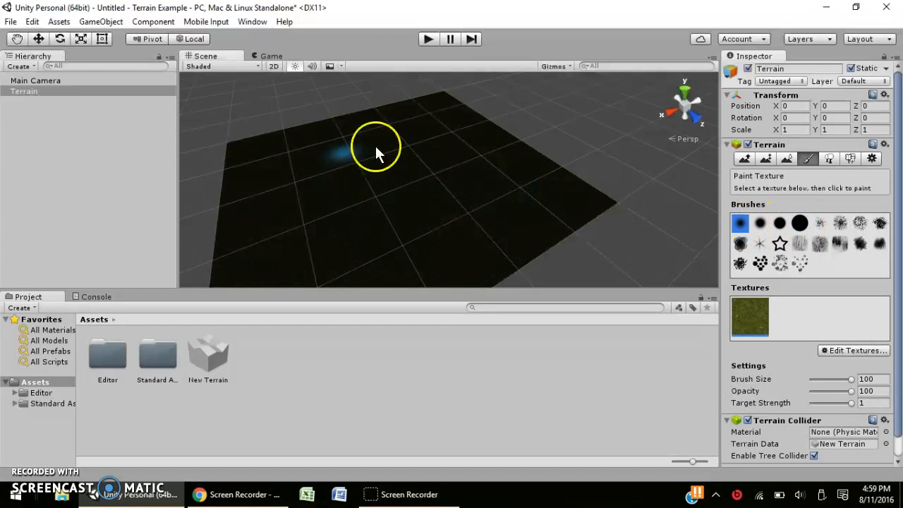
scroll(386, 224, "up", 3)
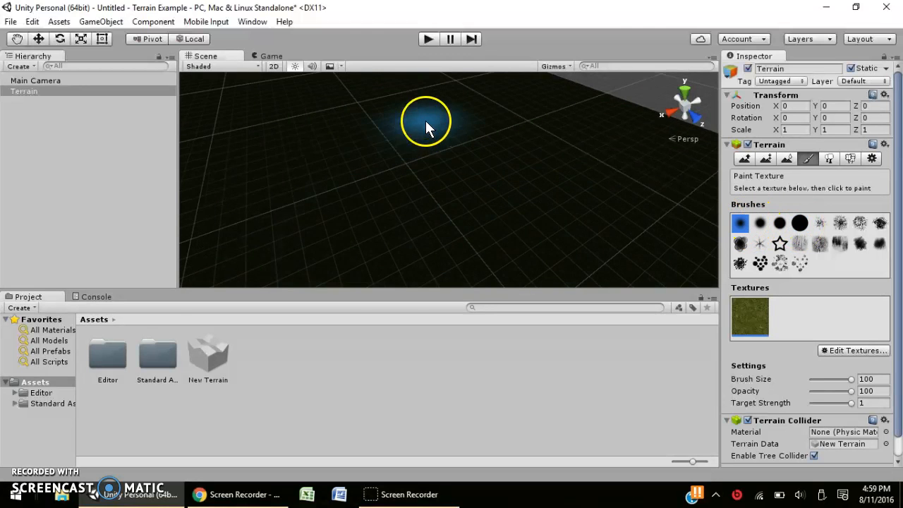
scroll(431, 120, "down", 5)
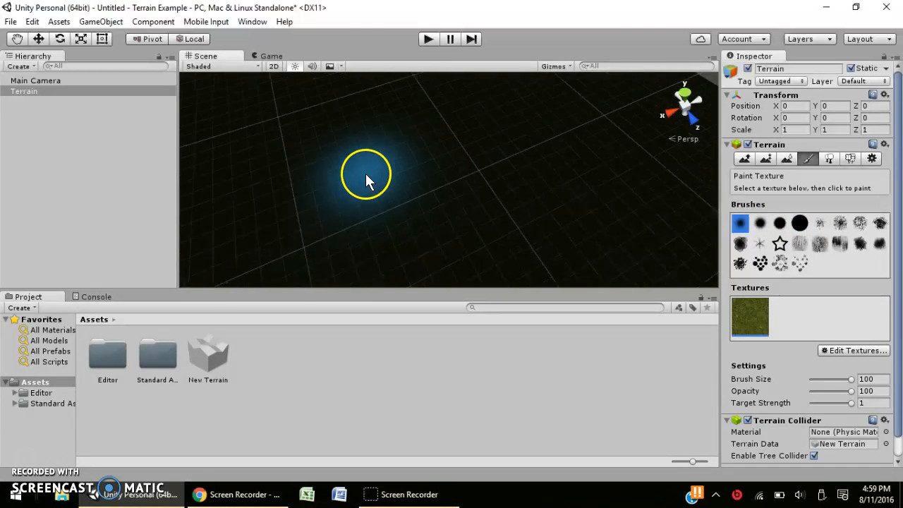
scroll(365, 173, "up", 5)
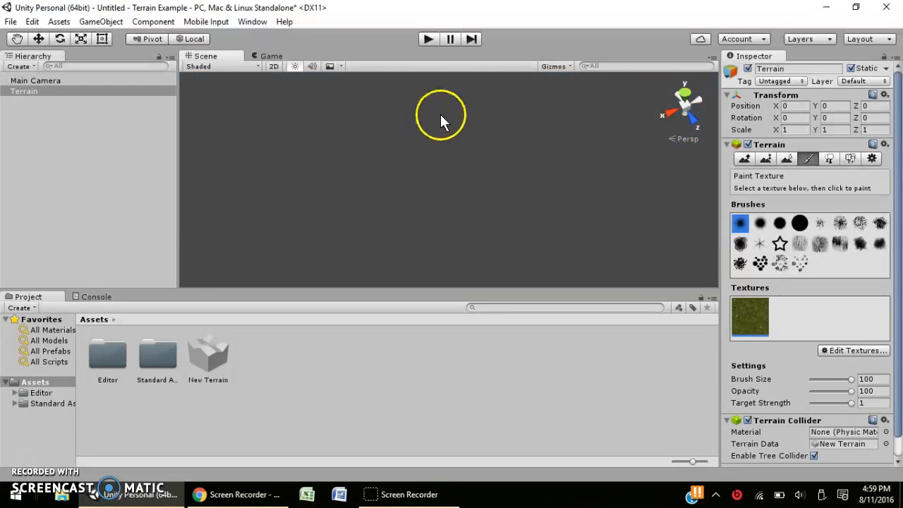
scroll(541, 91, "down", 5)
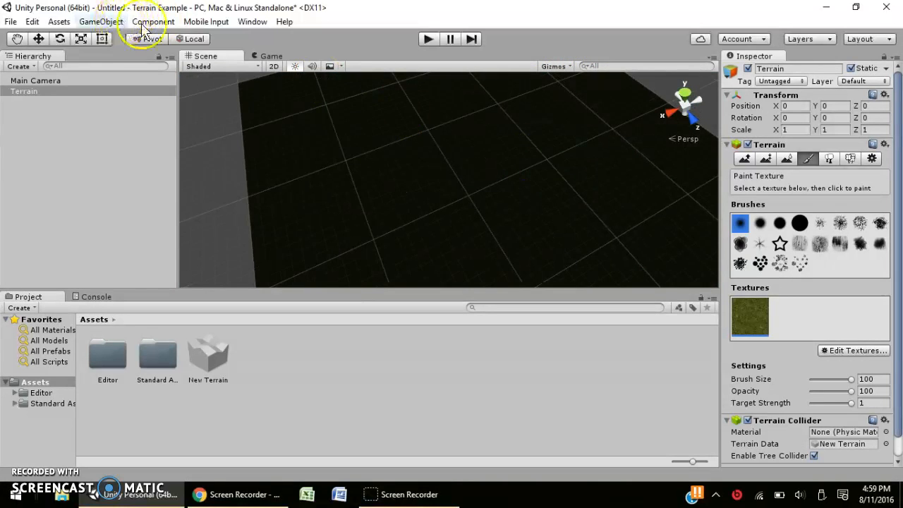
Check the scene's Shading Mode list, then browse the menus to the Window menu.
left_click(199, 67)
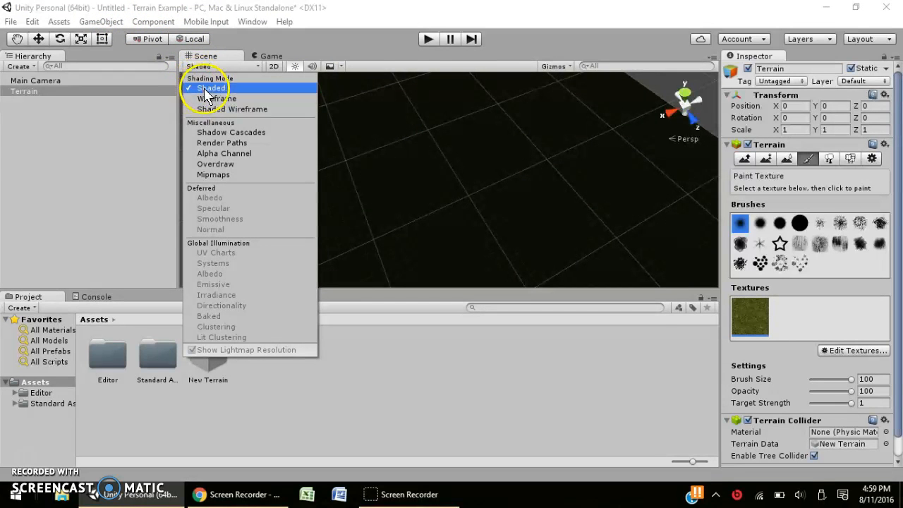
left_click(323, 32)
left_click(86, 22)
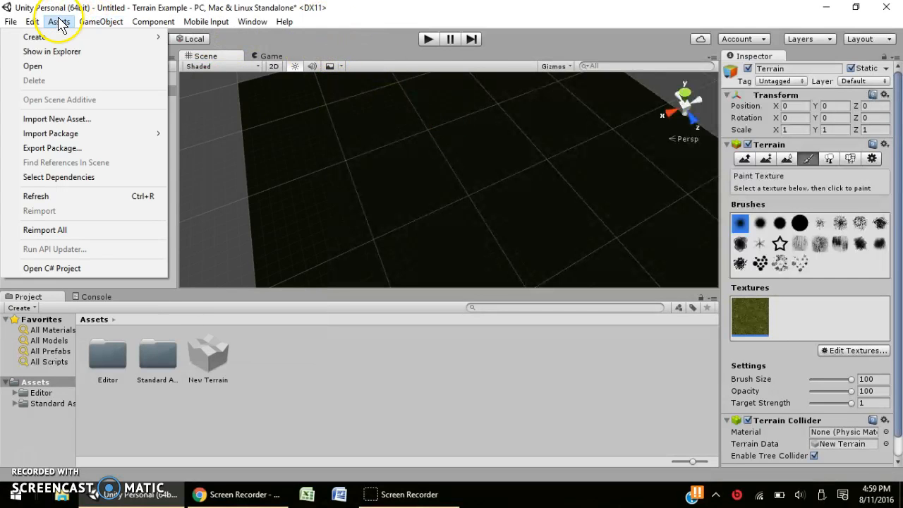
left_click(61, 22)
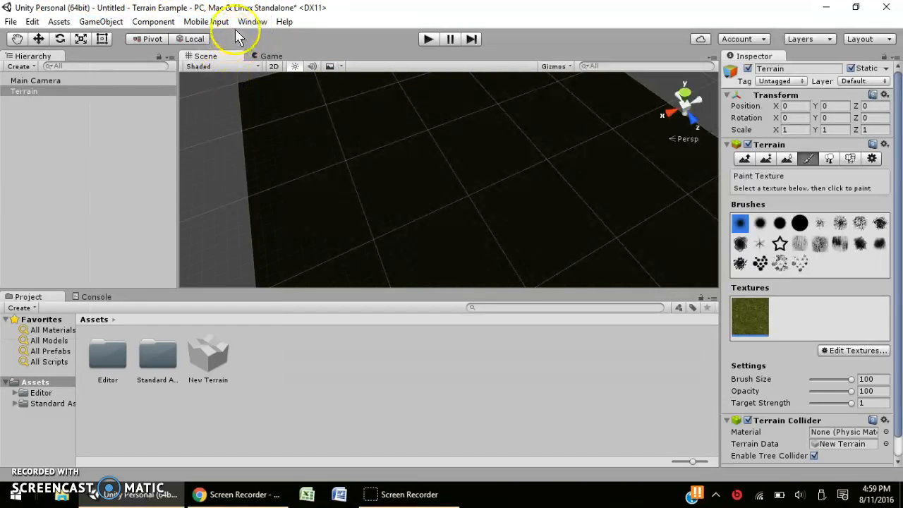
left_click(239, 25)
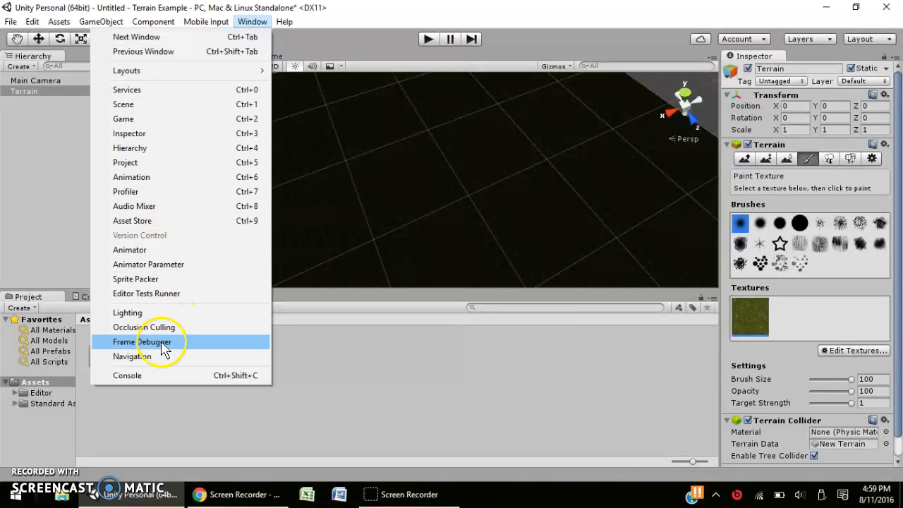
Bring up the Lighting settings and raise Ambient Intensity to 4.11.
left_click(136, 313)
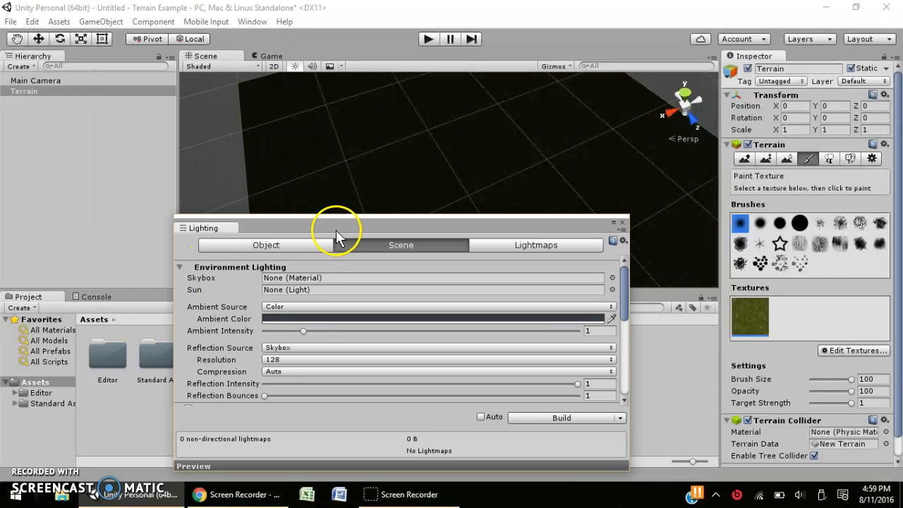
left_click_drag(335, 230, 328, 208)
left_click(297, 309)
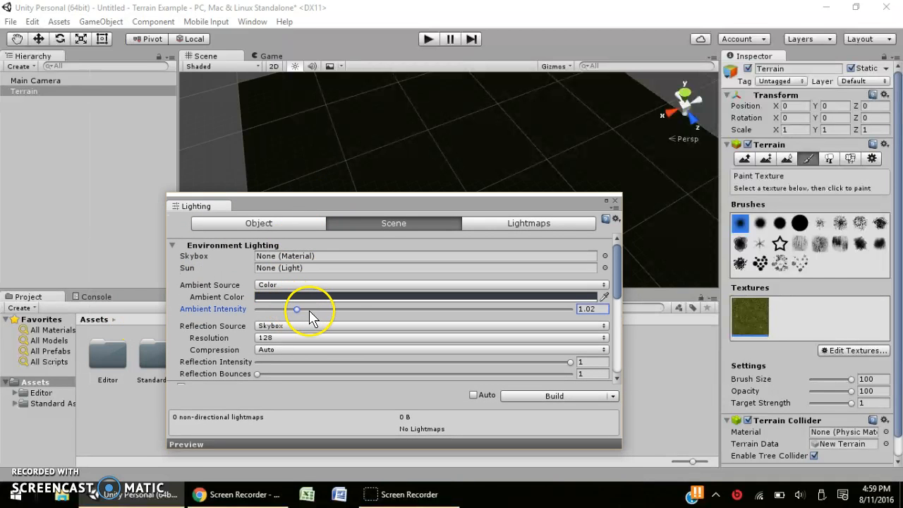
left_click_drag(311, 318, 402, 318)
Set the ambient colour to light grey and close the lighting settings.
left_click(409, 296)
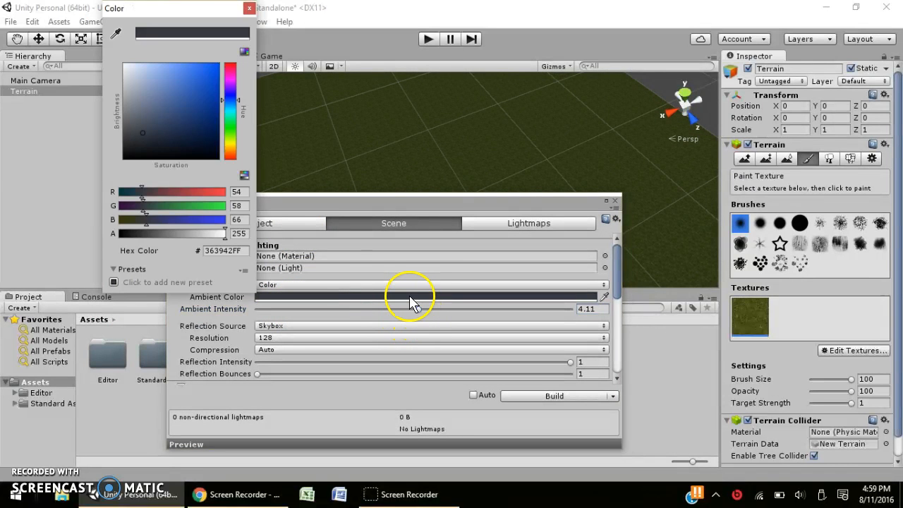
mouse_move(125, 91)
left_mouse_down()
mouse_move(135, 121)
mouse_move(124, 77)
mouse_move(126, 109)
left_mouse_up()
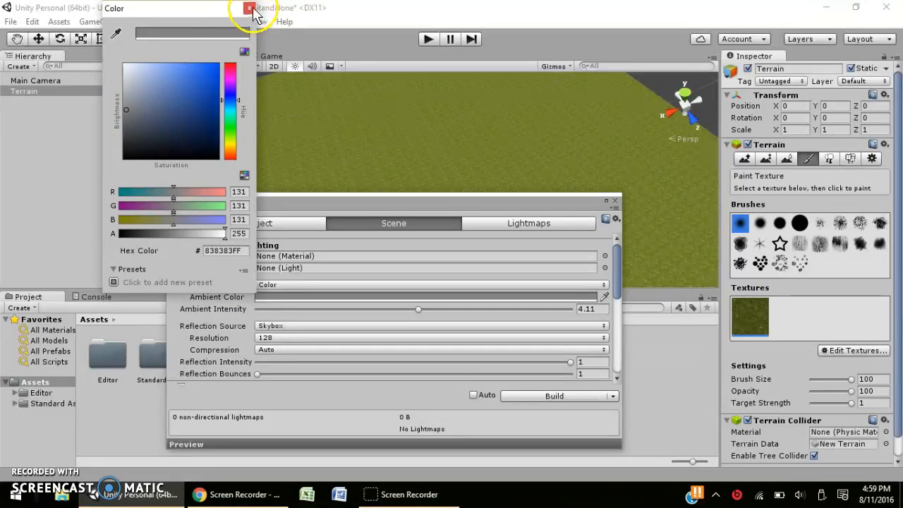
left_click(251, 10)
left_click(614, 201)
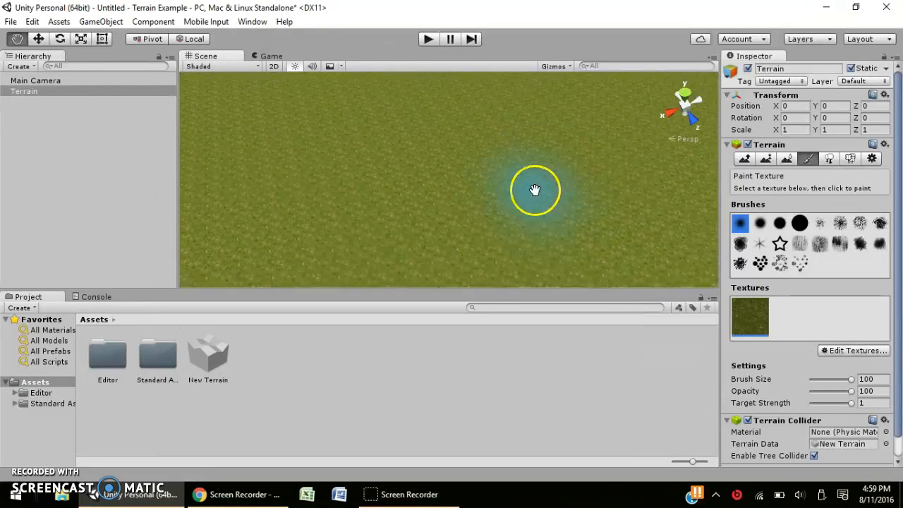
scroll(534, 191, "down", 5)
right_click_drag(481, 219, 416, 201)
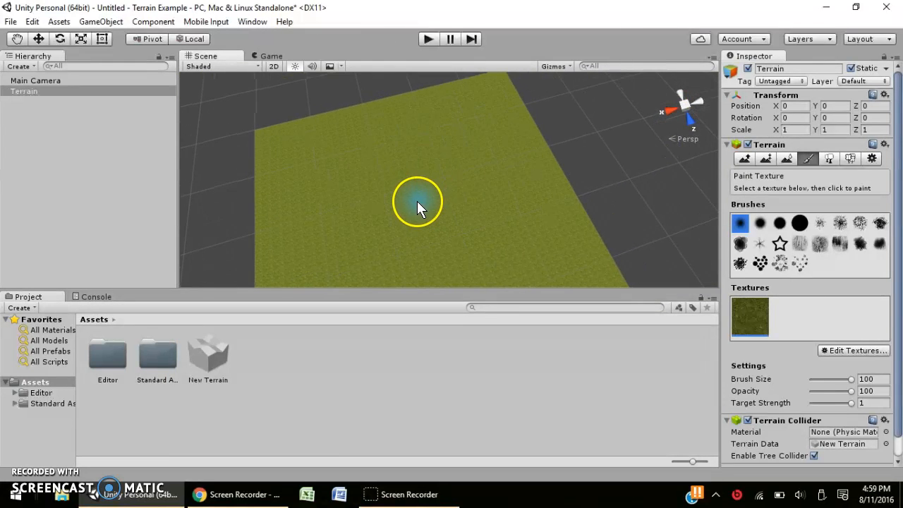
Start a new terrain texture with MudRockyAlbedoSpecular as its albedo.
left_click(874, 352)
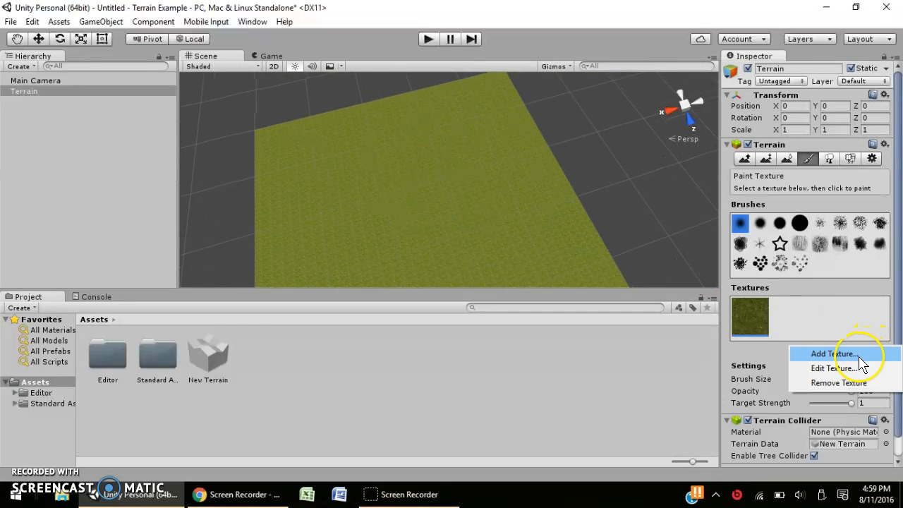
left_click(787, 343)
left_click(833, 352)
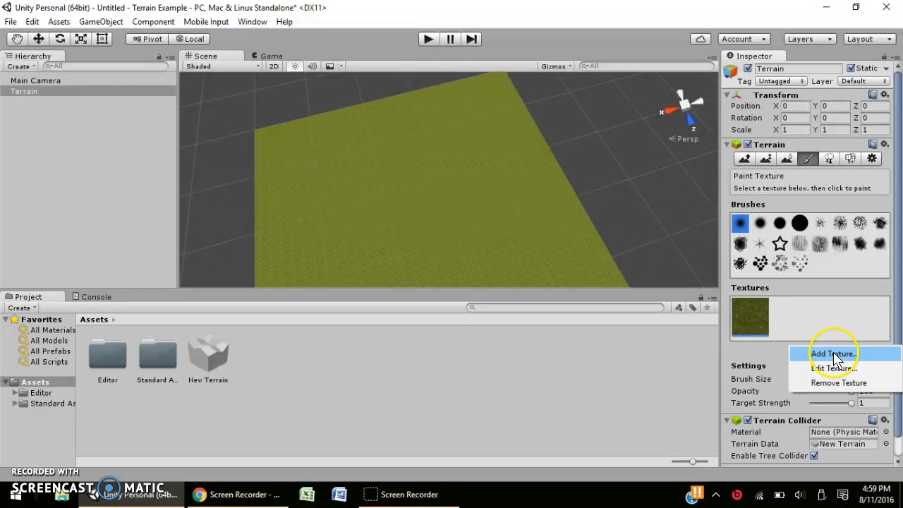
left_click(834, 355)
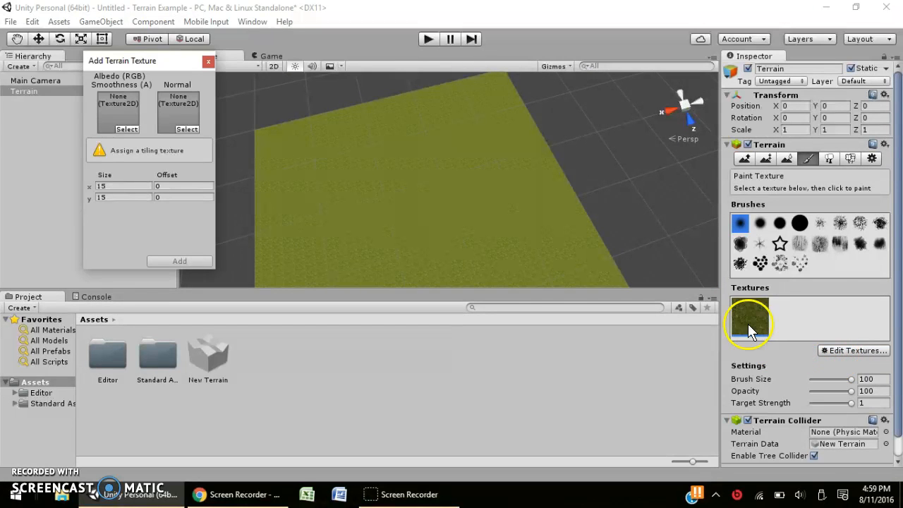
left_click(126, 129)
scroll(285, 296, "down", 4)
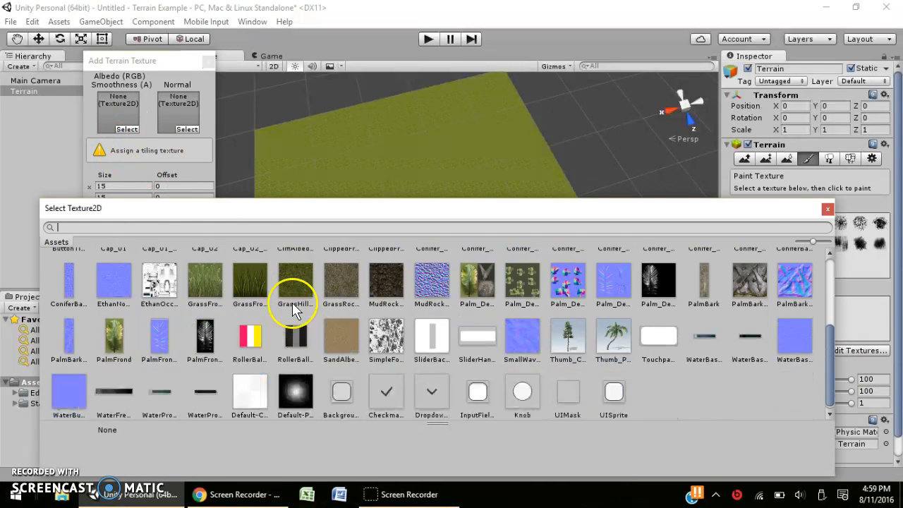
left_click(397, 283)
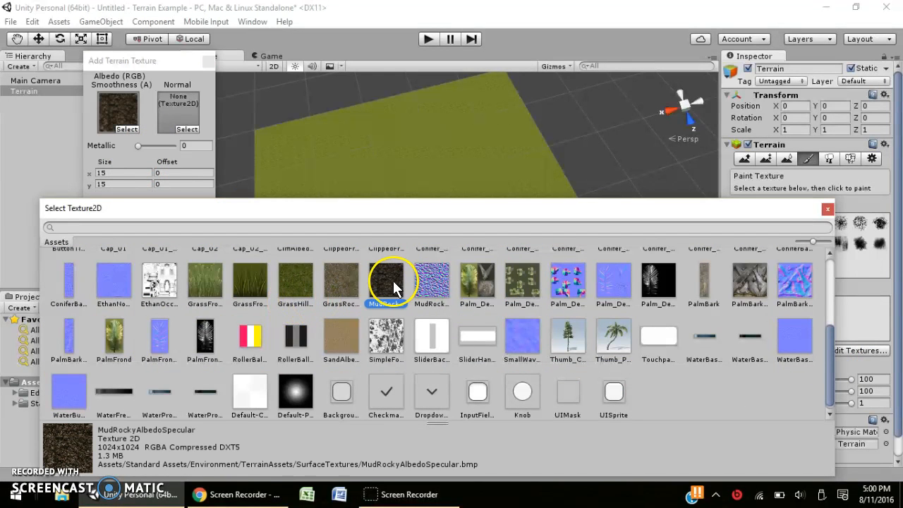
left_click(288, 226)
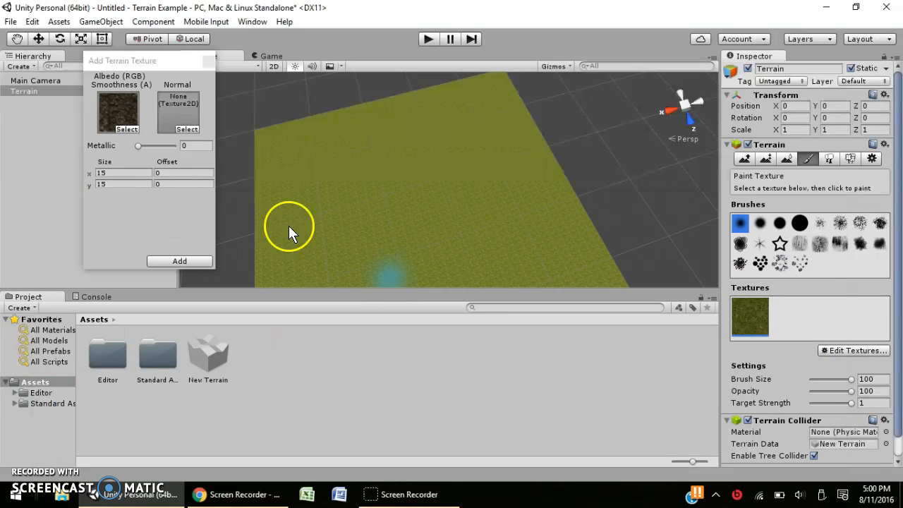
Assign MudRockyNormals as the normal map and add the mud texture to the terrain.
left_click(186, 131)
scroll(414, 316, "down", 3)
left_click(419, 284)
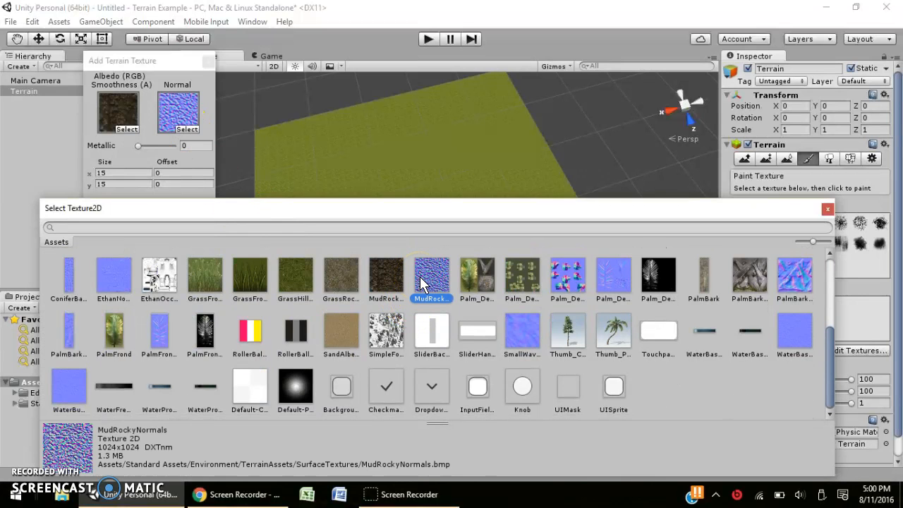
double_click(420, 280)
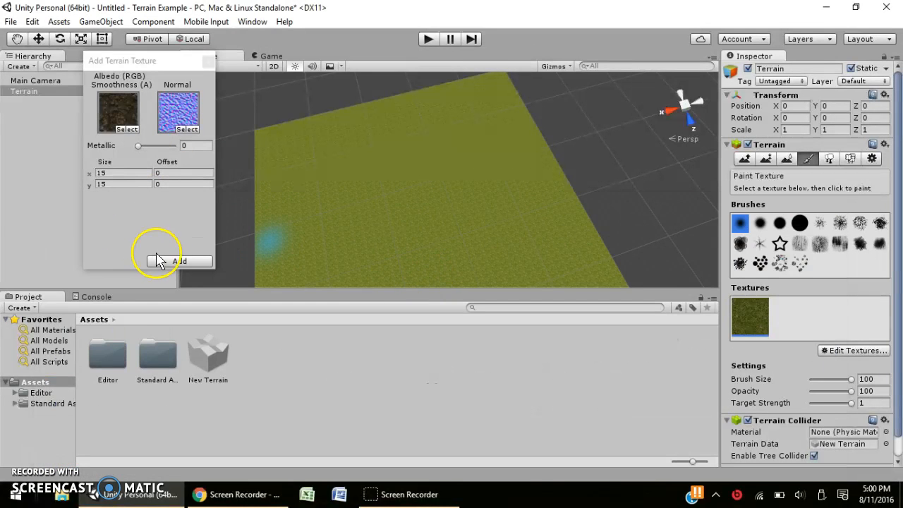
left_click(180, 261)
mouse_move(367, 188)
middle_mouse_down()
mouse_move(342, 105)
mouse_move(372, 177)
middle_mouse_up()
scroll(342, 105, "up", 3)
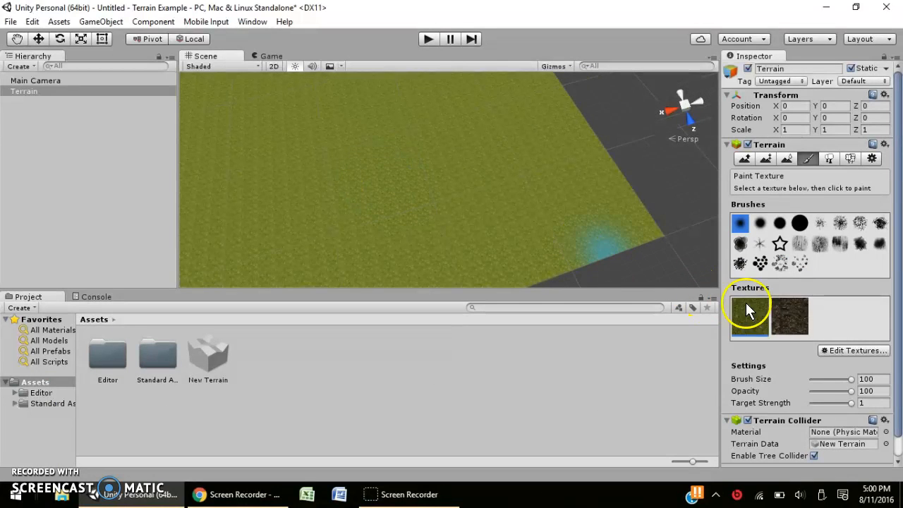
Select the MudRockyAlbedoSpecular texture and brush a winding mud path across the terrain.
left_click(790, 318)
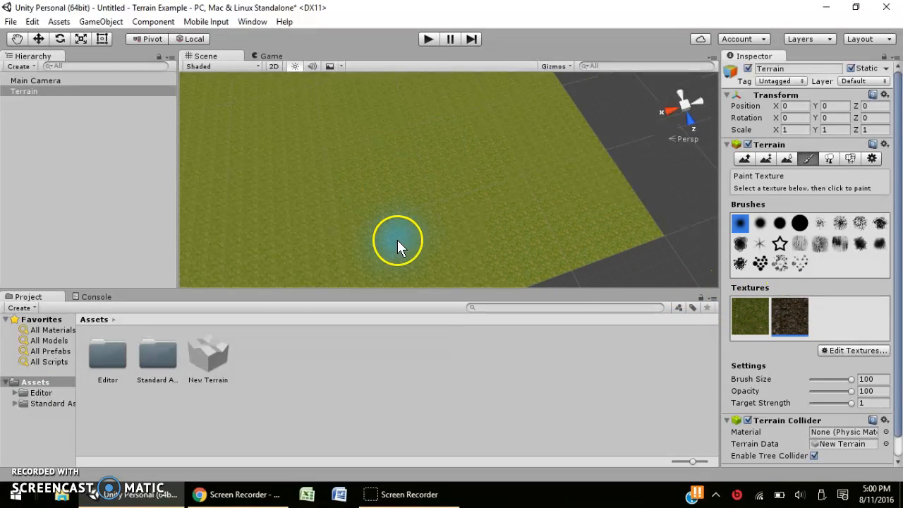
scroll(391, 210, "down", 5)
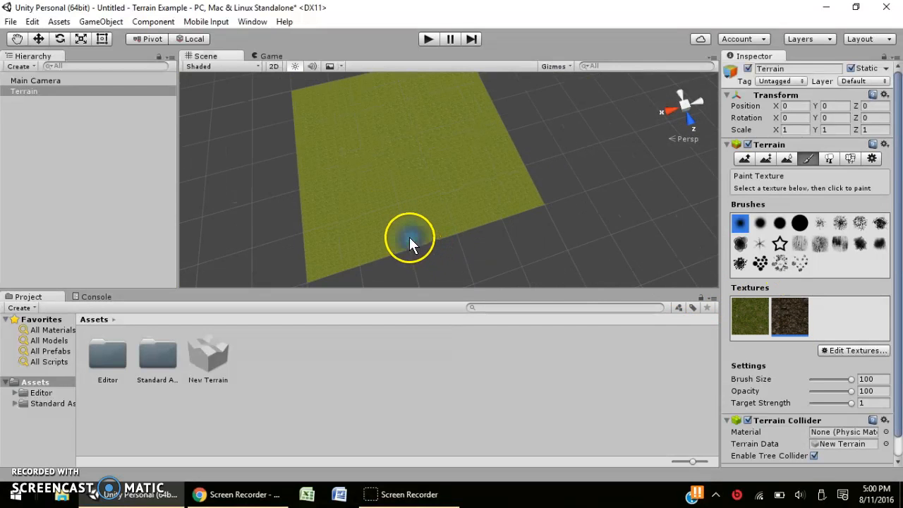
left_click_drag(409, 237, 402, 224)
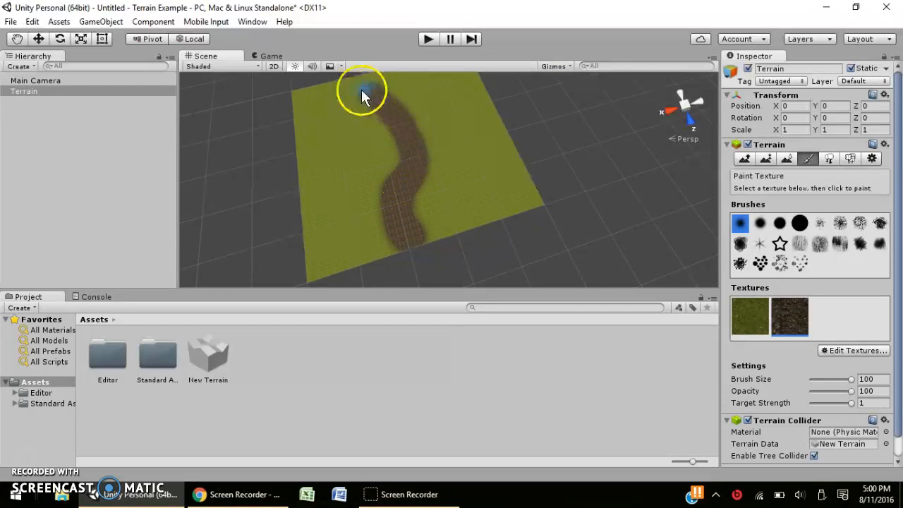
scroll(431, 258, "up", 7)
Pan, tilt and zoom the view to inspect the painted mud path from a lower angle.
middle_click_drag(407, 224, 419, 194)
scroll(424, 167, "up", 2)
scroll(425, 166, "down", 2)
right_click_drag(420, 194, 385, 139)
mouse_move(385, 139)
middle_mouse_down()
mouse_move(373, 153)
mouse_move(381, 157)
middle_mouse_up()
right_click_drag(355, 220, 335, 163)
scroll(486, 173, "up", 4)
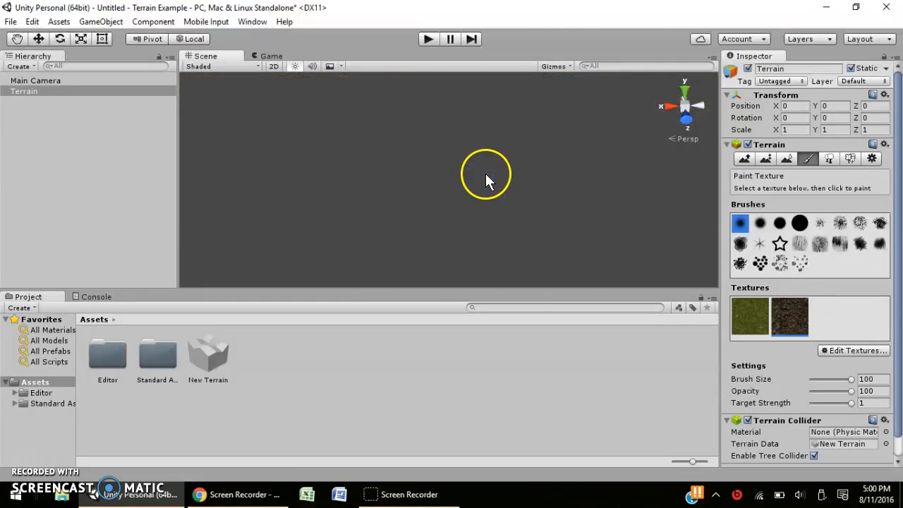
scroll(483, 173, "down", 2)
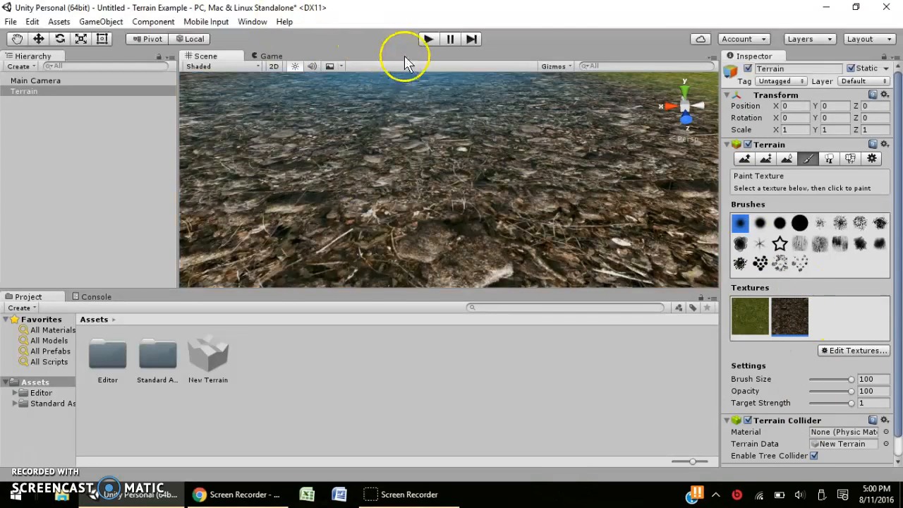
scroll(430, 88, "down", 1)
scroll(485, 146, "up", 3)
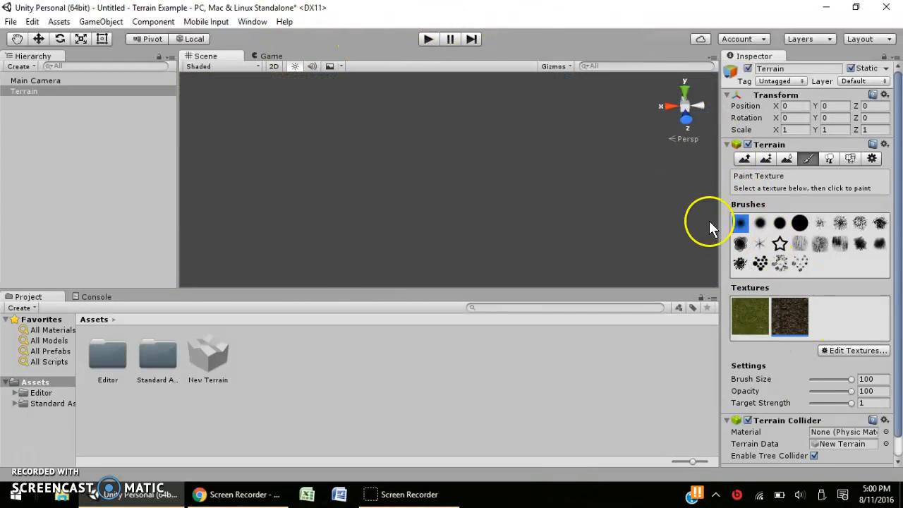
scroll(630, 181, "down", 1)
left_click(850, 350)
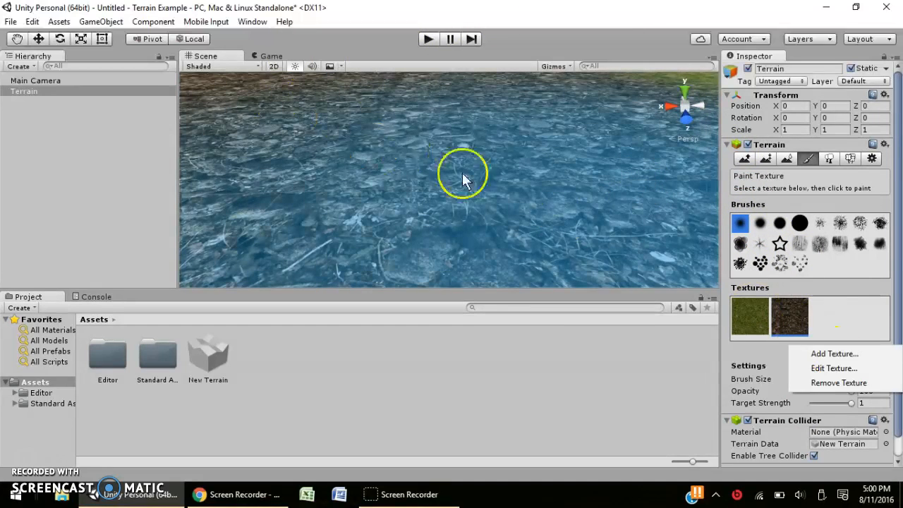
Edit the mud texture and clear its normal map to None.
left_click(834, 367)
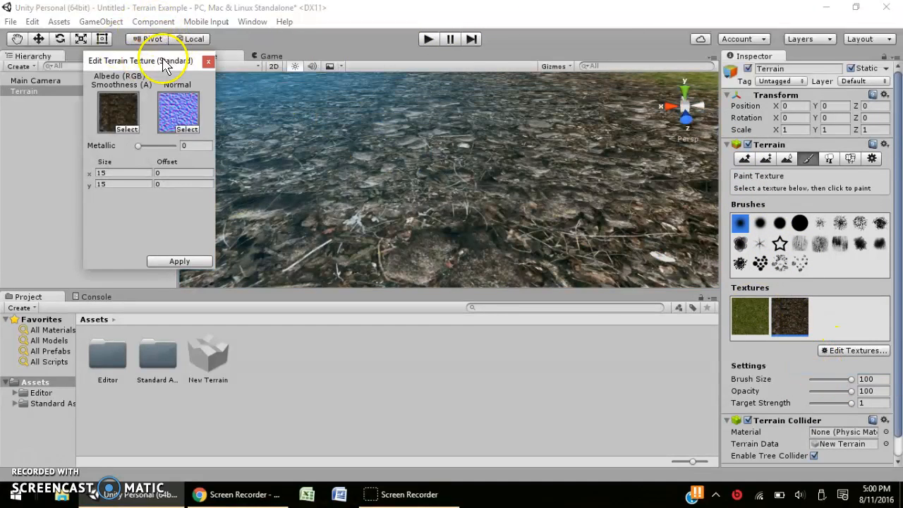
left_click_drag(164, 64, 109, 49)
left_click(130, 115)
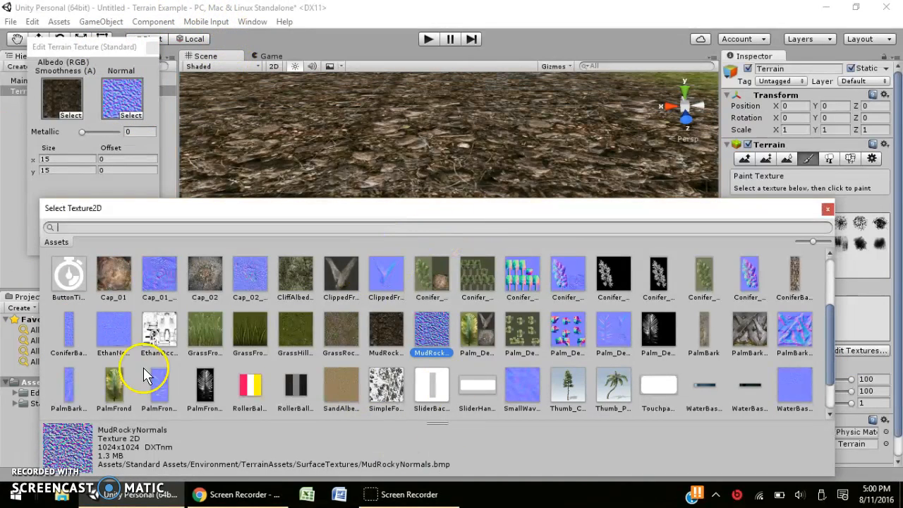
scroll(395, 332, "up", 3)
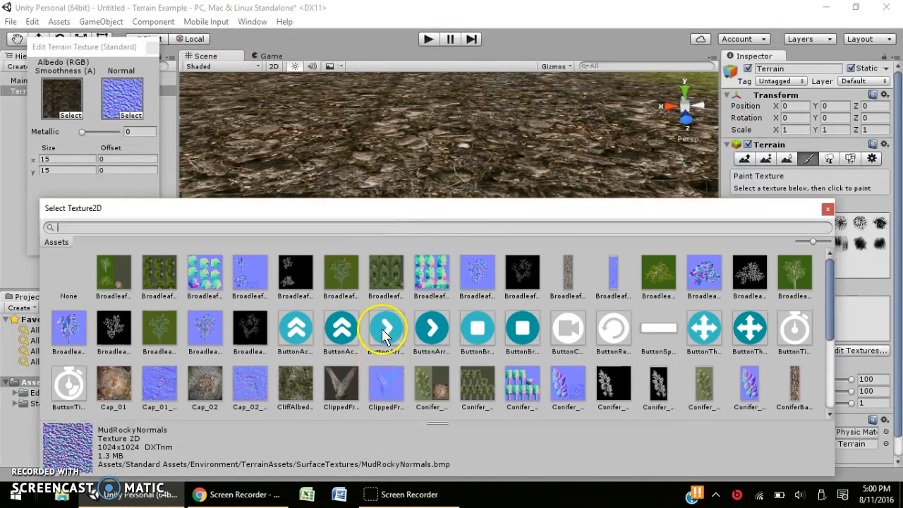
left_click(66, 269)
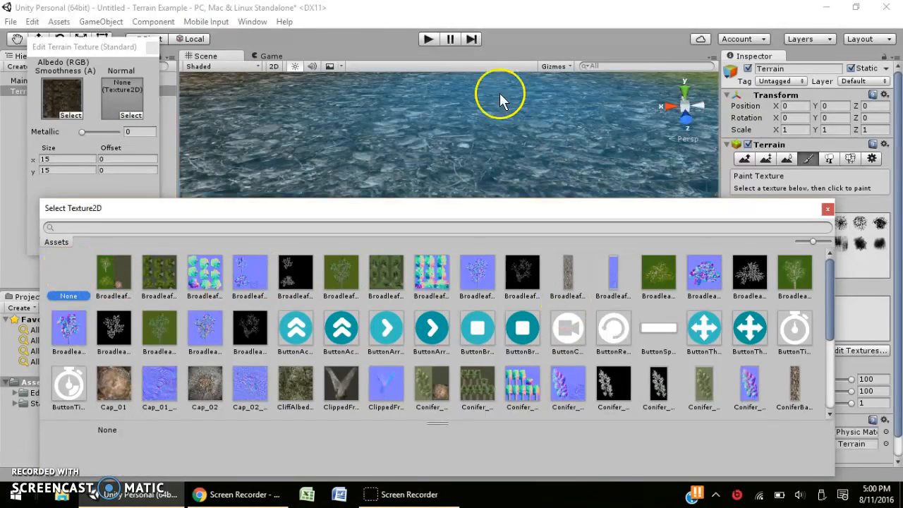
scroll(435, 288, "down", 5)
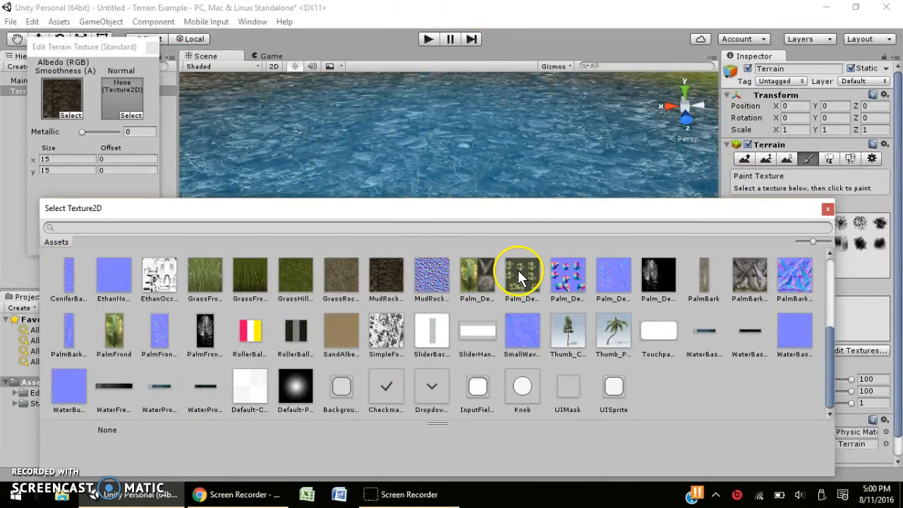
left_click(828, 208)
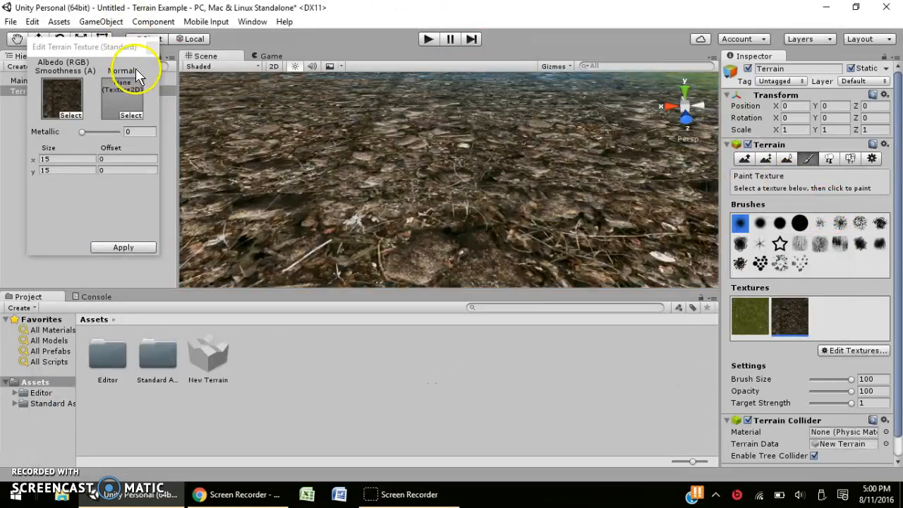
Reassign MudRockyNormals as the mud texture's normal map and close the edit dialog.
left_click(131, 115)
scroll(437, 381, "down", 3)
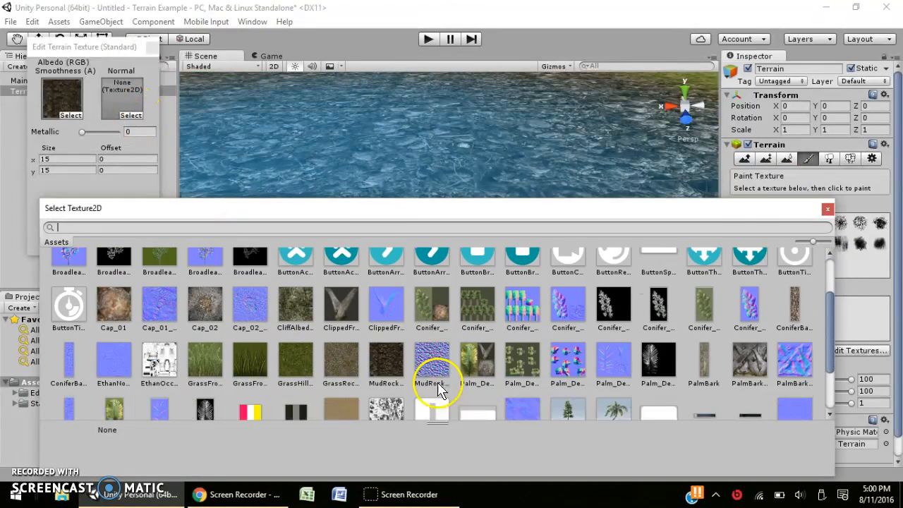
left_click(430, 321)
left_click(368, 191)
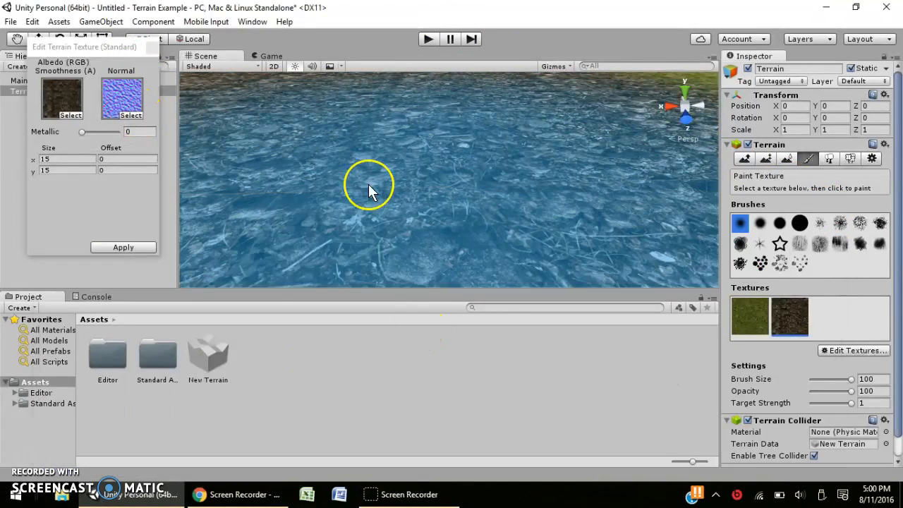
scroll(362, 178, "up", 5)
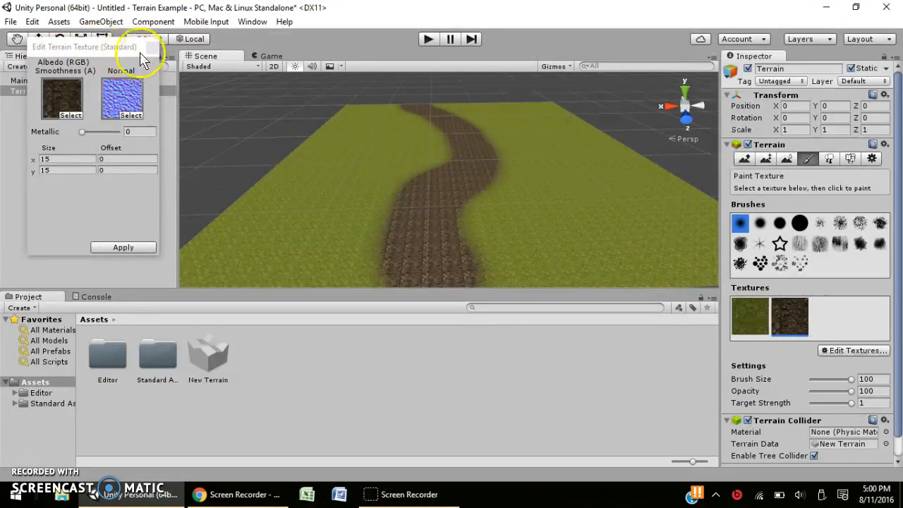
left_click(151, 50)
Browse Standard Assets > Characters > FirstPersonCharacter > Prefabs, select FPSController, and widen the folder tree.
double_click(149, 352)
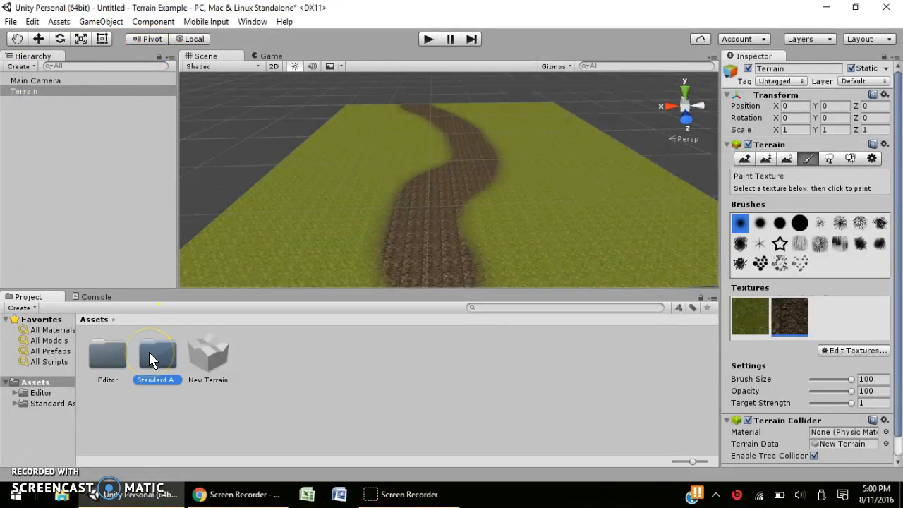
left_click(110, 356)
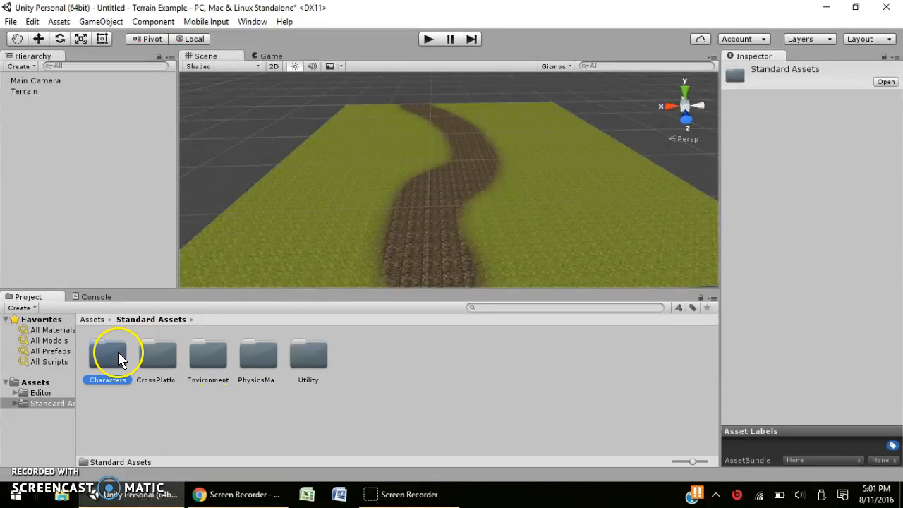
double_click(116, 358)
double_click(117, 358)
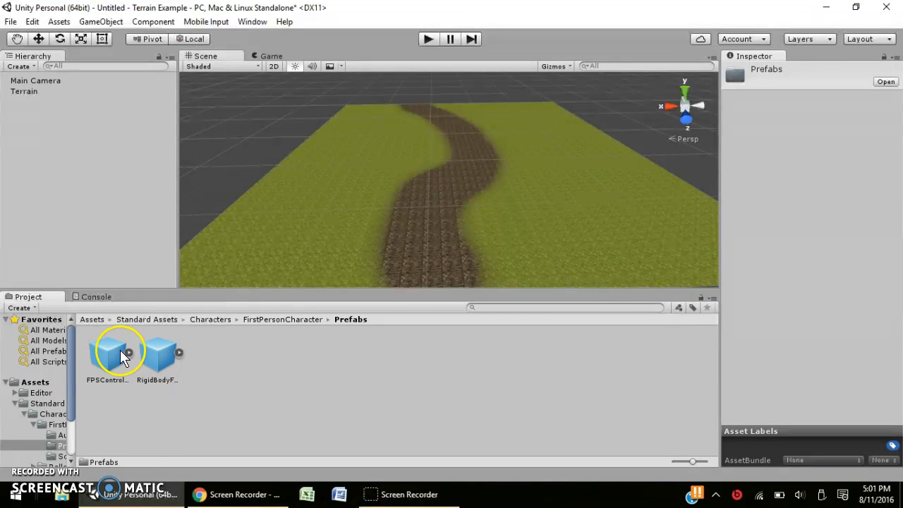
left_click(114, 355)
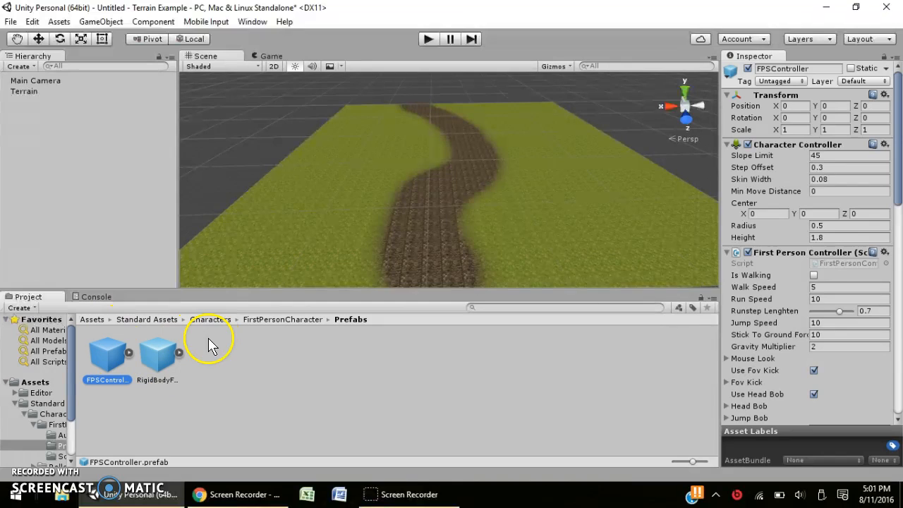
scroll(74, 388, "down", 3)
left_click_drag(78, 382, 161, 393)
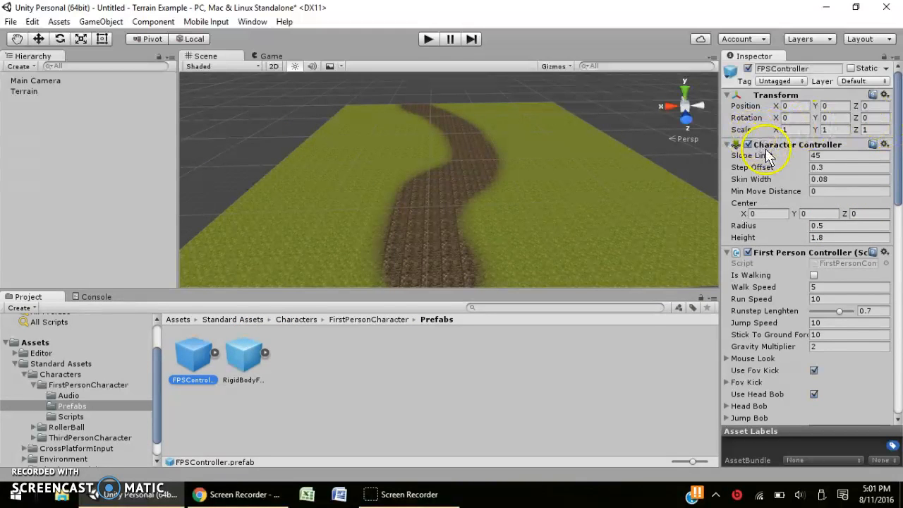
left_click_drag(897, 136, 890, 195)
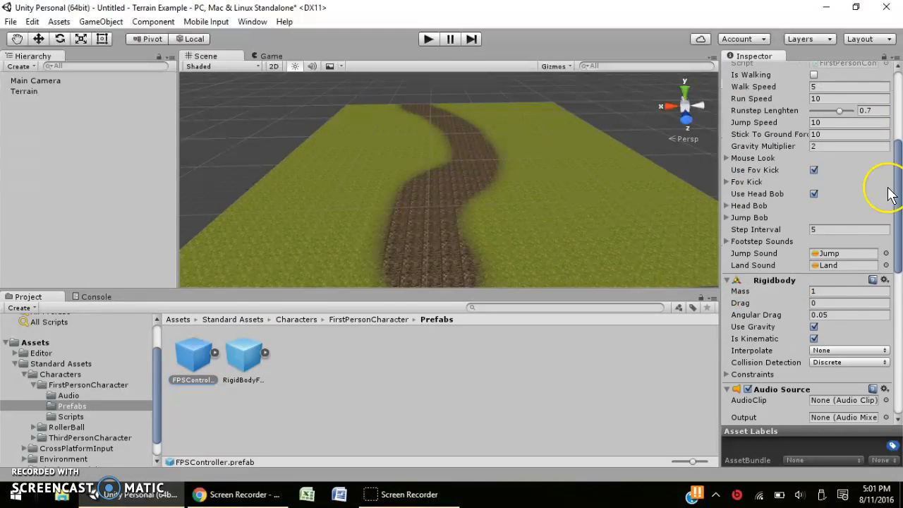
scroll(819, 156, "up", 3)
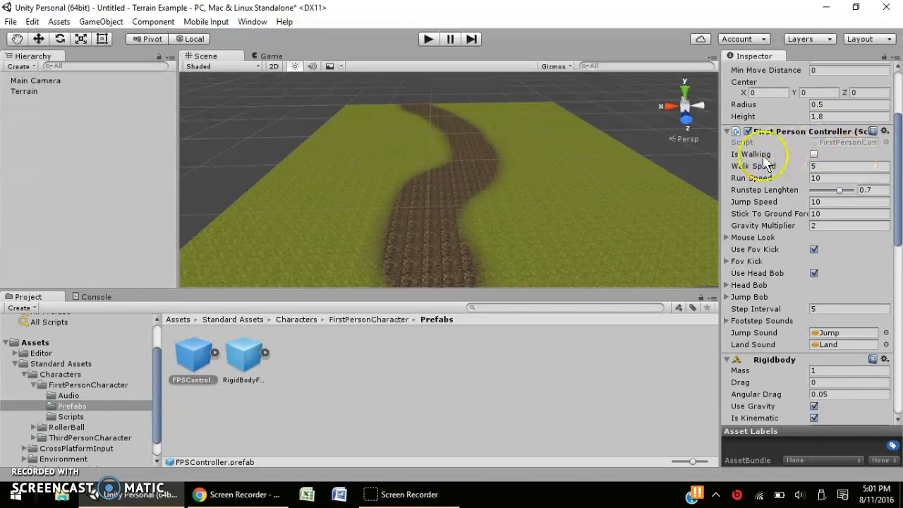
scroll(819, 212, "down", 10)
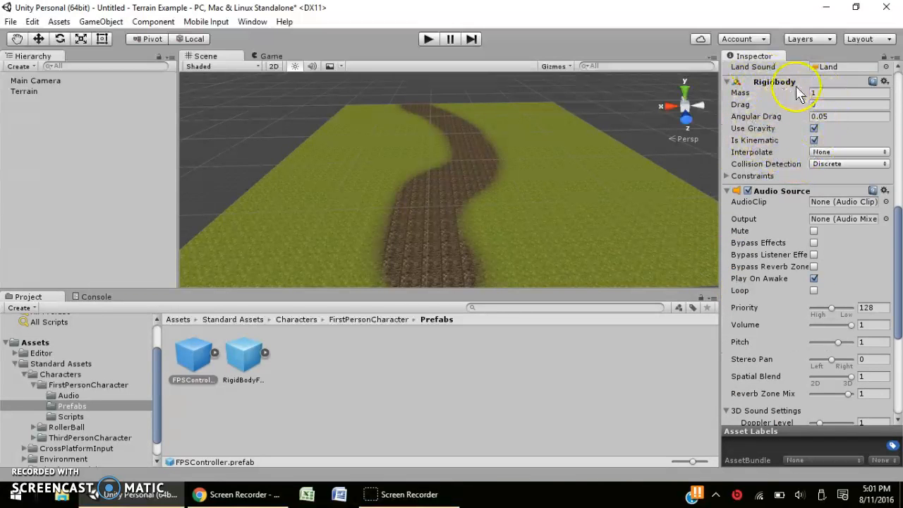
scroll(783, 134, "down", 1)
scroll(776, 121, "down", 5)
scroll(776, 106, "up", 2)
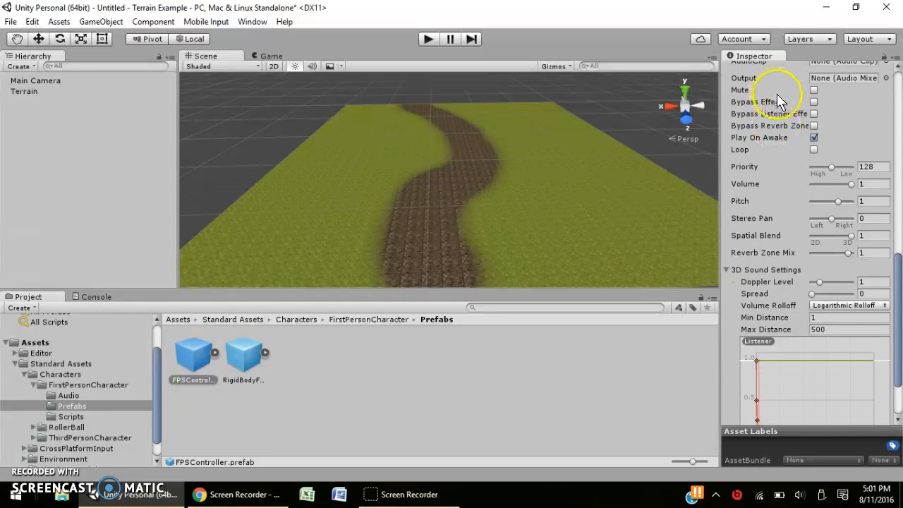
scroll(804, 169, "up", 1)
scroll(811, 198, "down", 4)
scroll(792, 157, "up", 15)
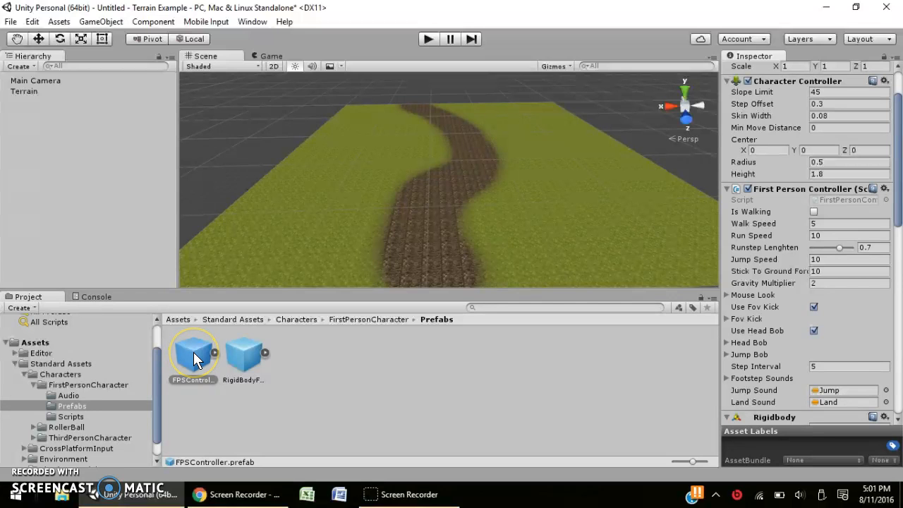
Drag the FPSController prefab onto the mud path and frame it in the Scene view.
left_click_drag(194, 356, 413, 258)
key("f")
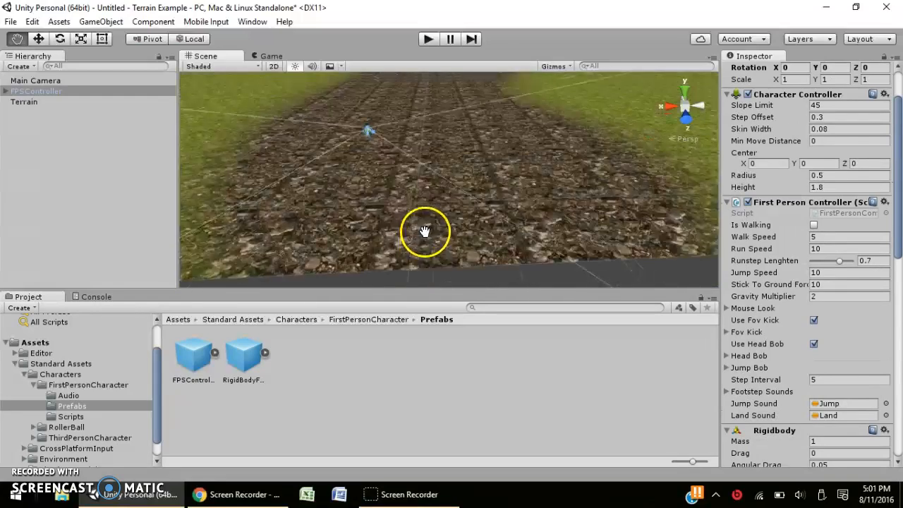
double_click(55, 91)
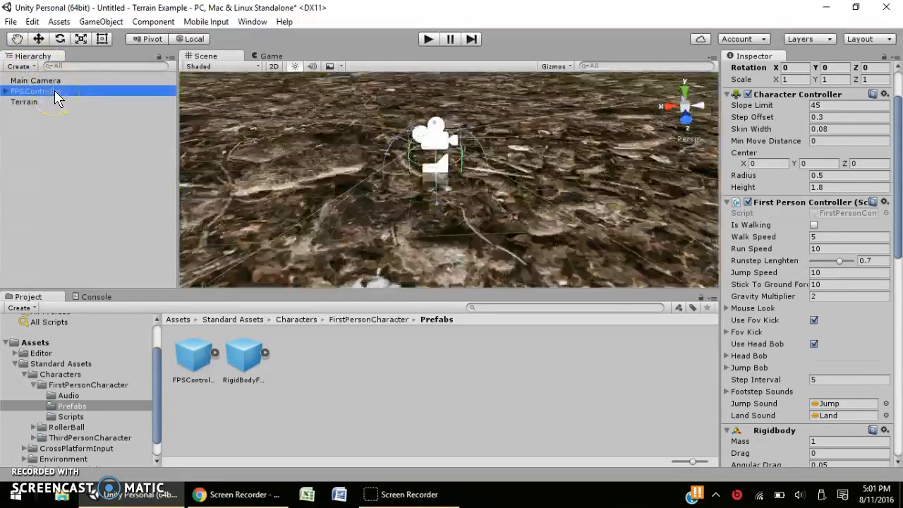
scroll(458, 199, "down", 4)
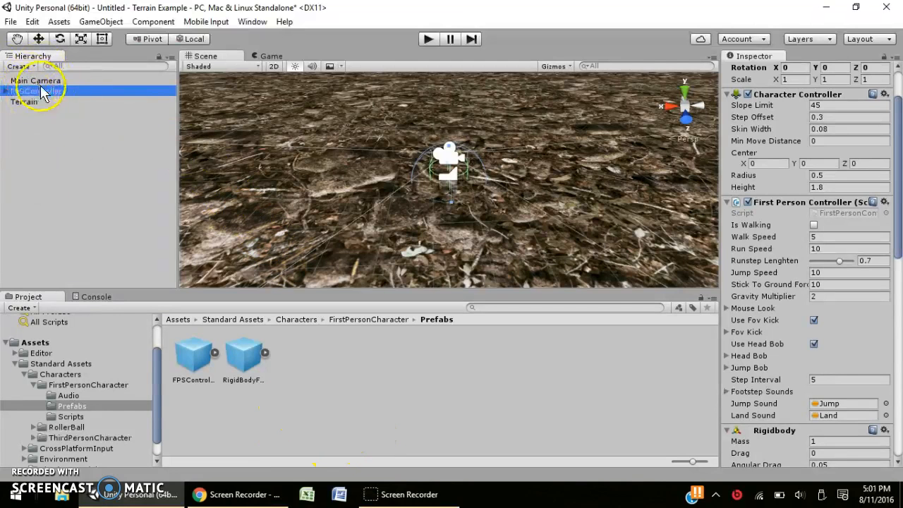
middle_click_drag(459, 210, 451, 238)
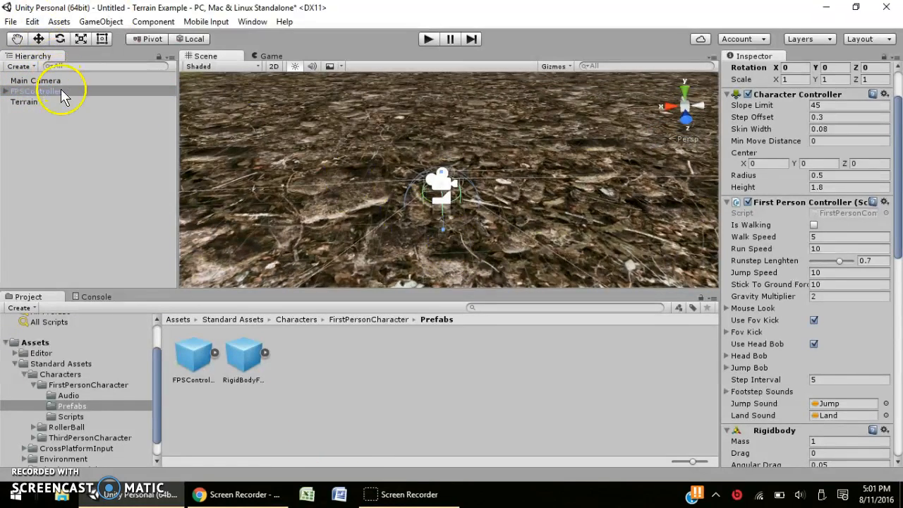
Raise the FPSController slightly above the ground with the Move tool's Y arrow.
left_click(62, 91)
left_click(38, 39)
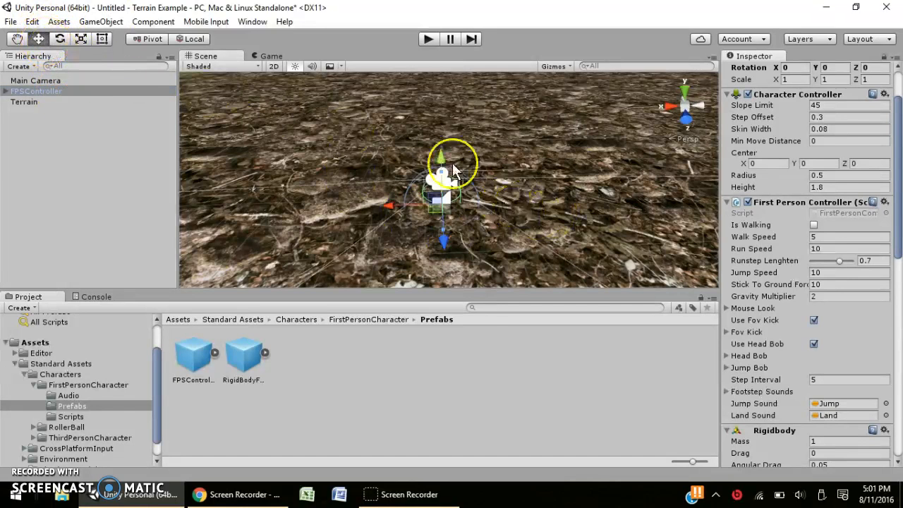
left_click_drag(439, 149, 420, 111)
middle_click_drag(461, 190, 445, 110)
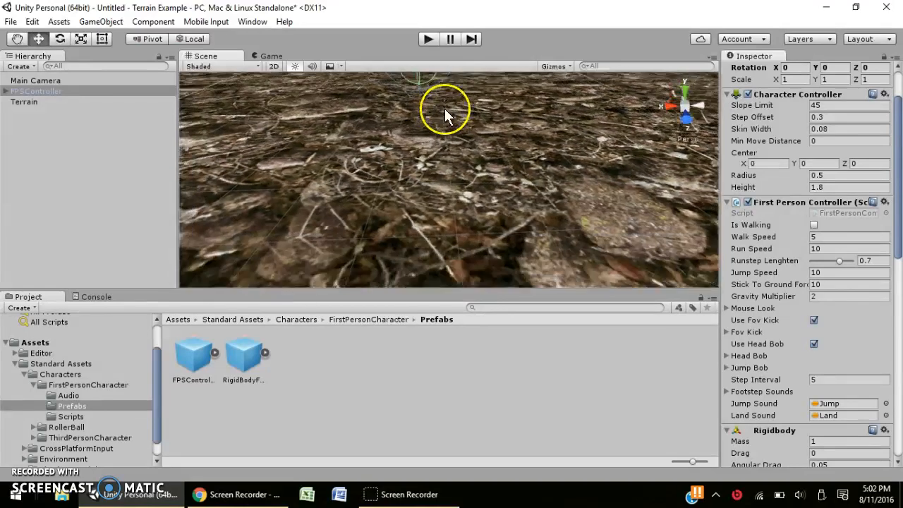
right_click_drag(424, 191, 421, 102)
middle_click_drag(437, 168, 446, 152)
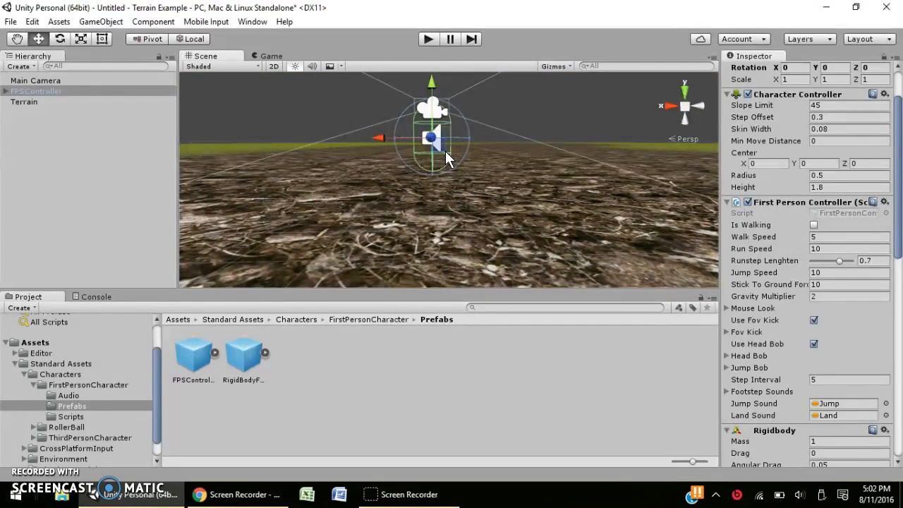
right_click_drag(295, 125, 384, 150)
middle_click_drag(500, 177, 465, 212)
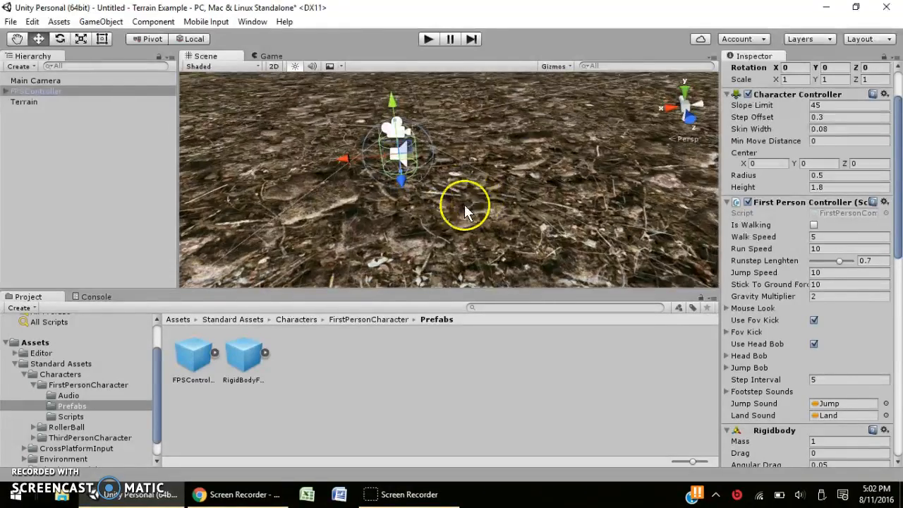
left_click_drag(378, 218, 364, 246, "alt")
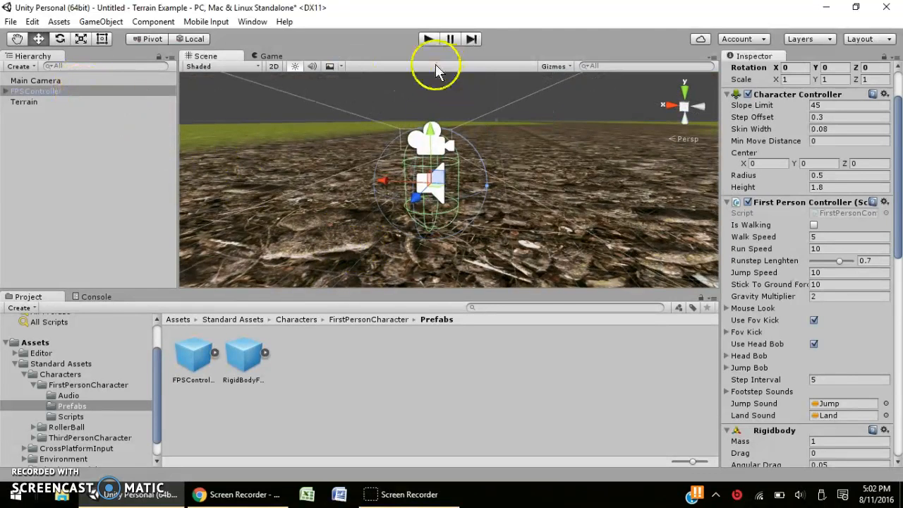
left_click(427, 40)
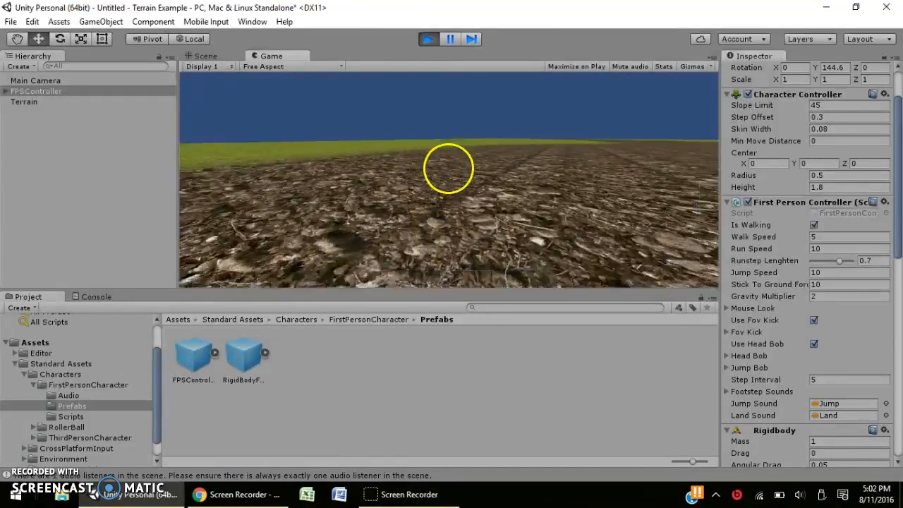
key("Escape")
left_click(432, 42)
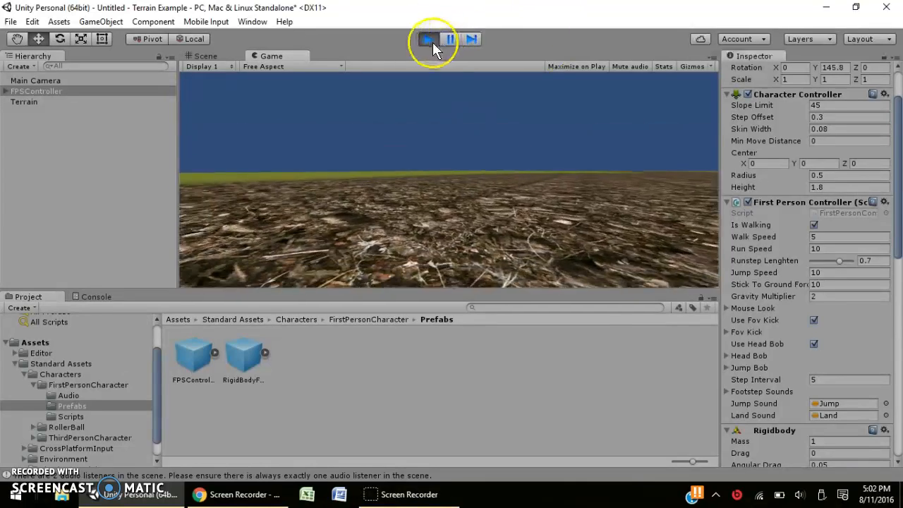
Select the Terrain in the Hierarchy and frame it from above in the Scene view.
left_click(28, 102)
left_click(44, 110)
double_click(31, 104)
right_click_drag(477, 94, 474, 166)
scroll(472, 166, "up", 3)
middle_click_drag(441, 176, 394, 311)
middle_click_drag(426, 225, 437, 152)
Choose the Raise/Lower Terrain tool in the Terrain Inspector.
left_click(749, 158)
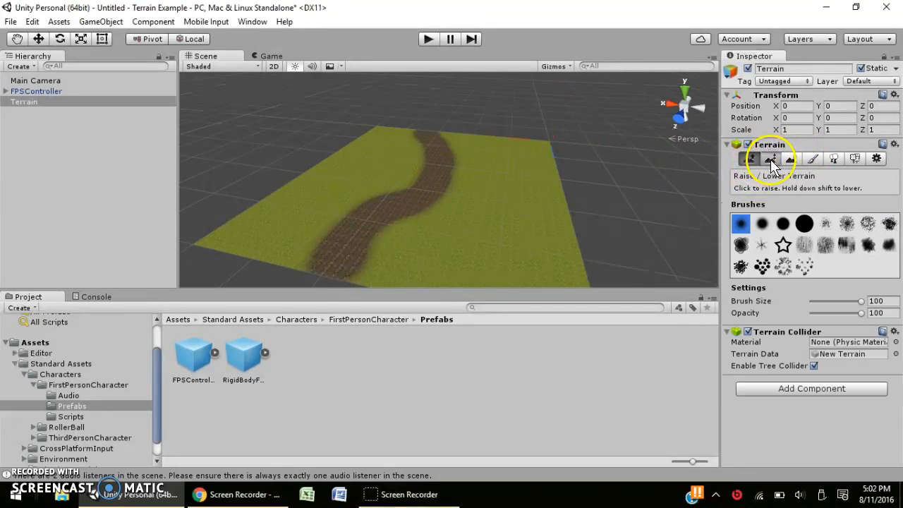
left_click(770, 159)
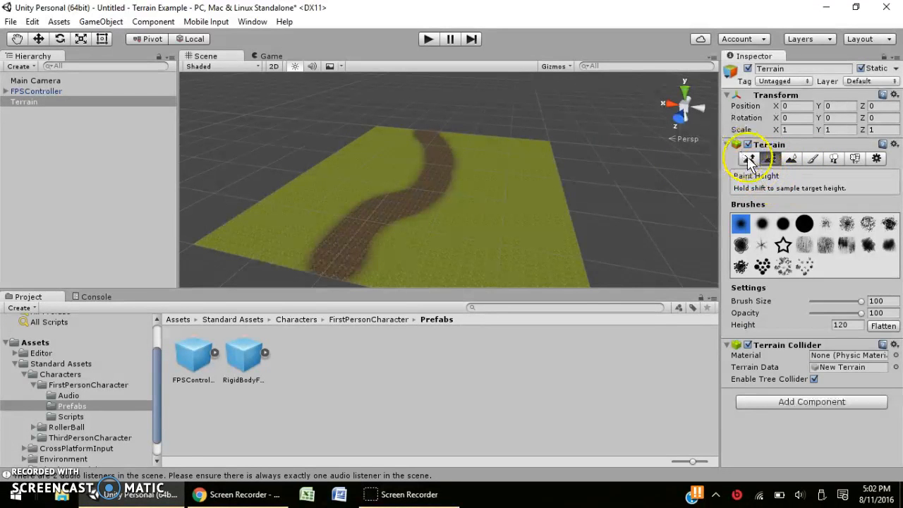
left_click(749, 159)
scroll(580, 131, "up", 3)
scroll(515, 124, "up", 3)
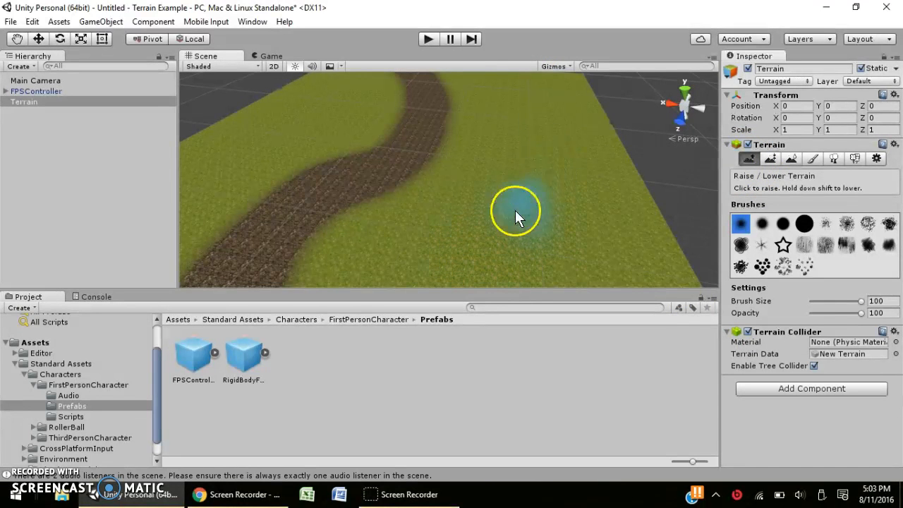
Raise a hill on the grass to the right of the winding mud path.
middle_click_drag(515, 181, 439, 150)
middle_click_drag(300, 200, 454, 226)
right_click_drag(565, 128, 509, 169)
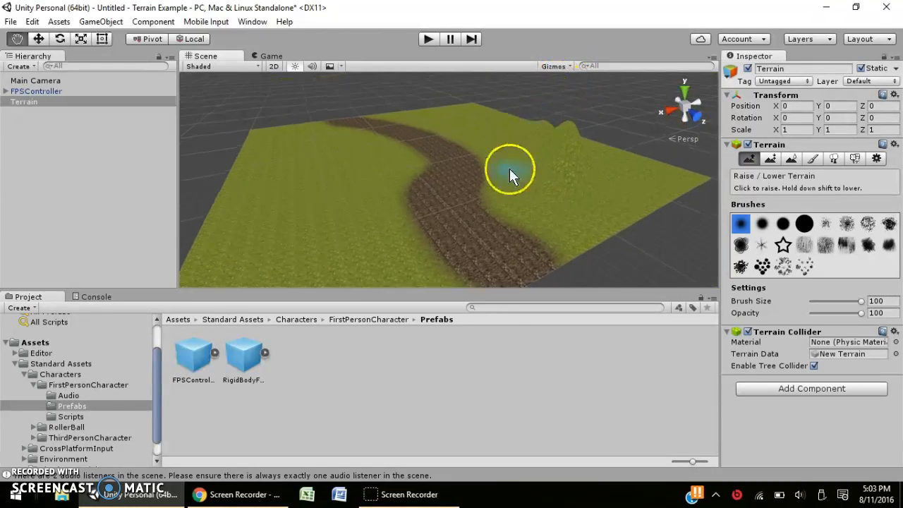
middle_click_drag(509, 169, 495, 219)
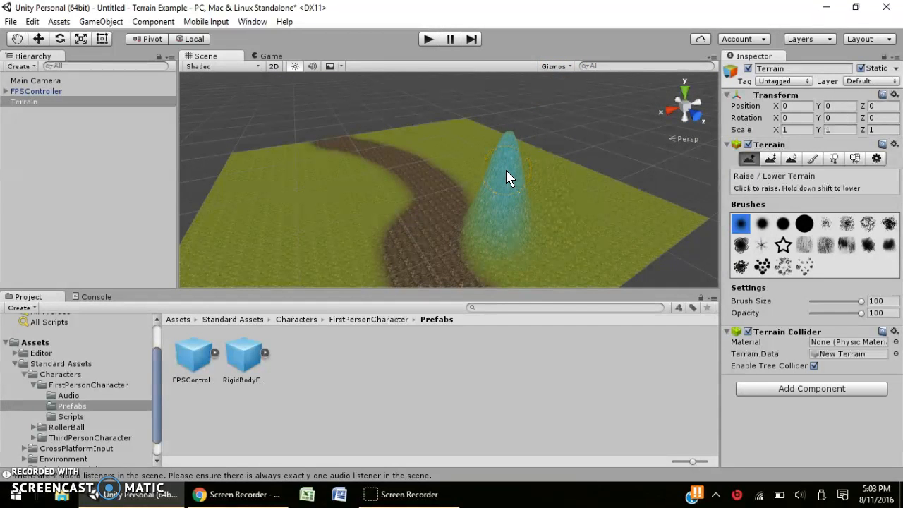
mouse_move(539, 147)
middle_mouse_down()
mouse_move(534, 227)
mouse_move(497, 226)
mouse_move(475, 263)
middle_mouse_up()
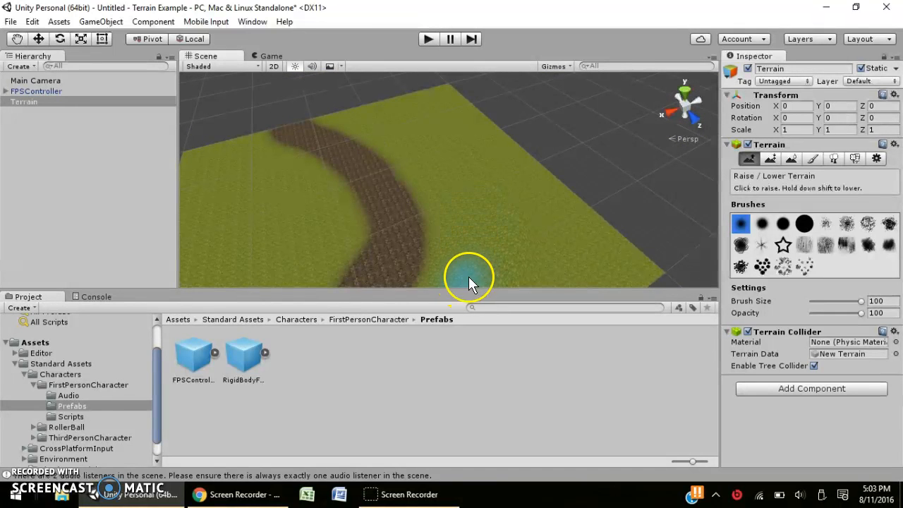
scroll(444, 140, "up", 3)
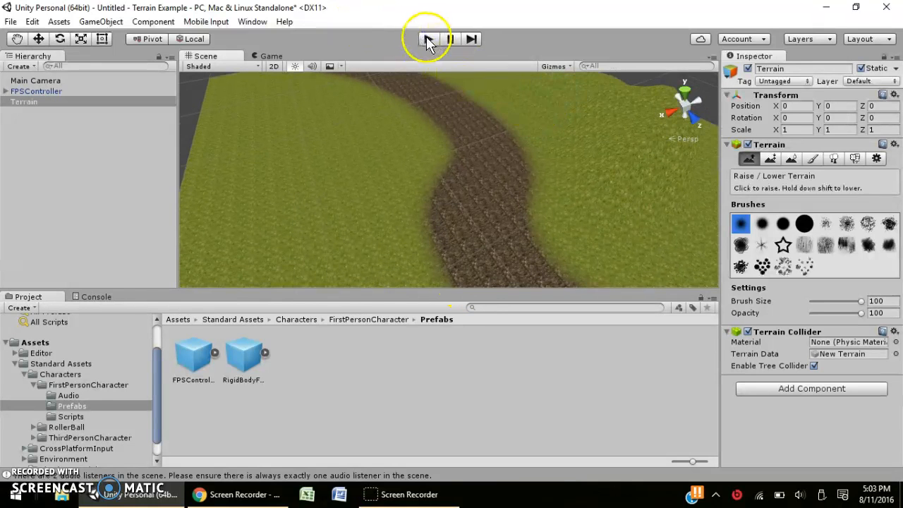
scroll(461, 95, "down", 5)
Raise one more hill, then walk the test character forward with W onto the grassy hill.
left_click(534, 117)
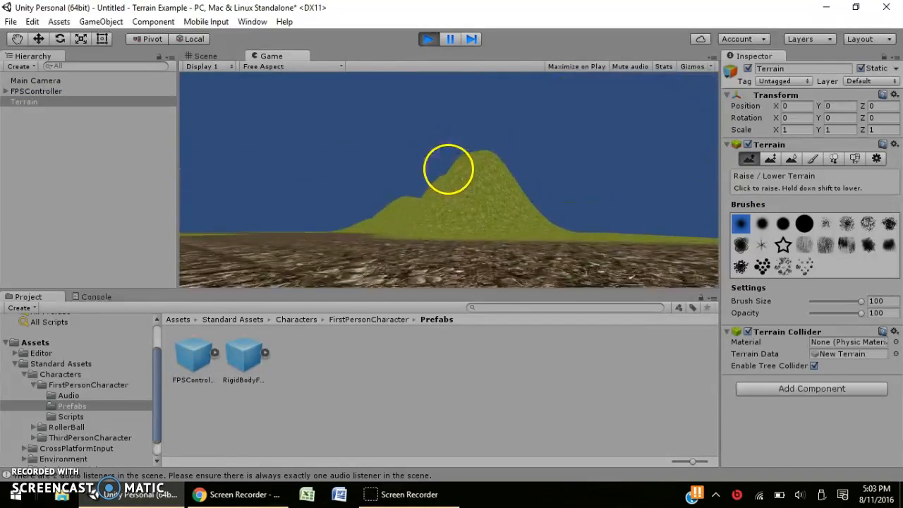
key("w")
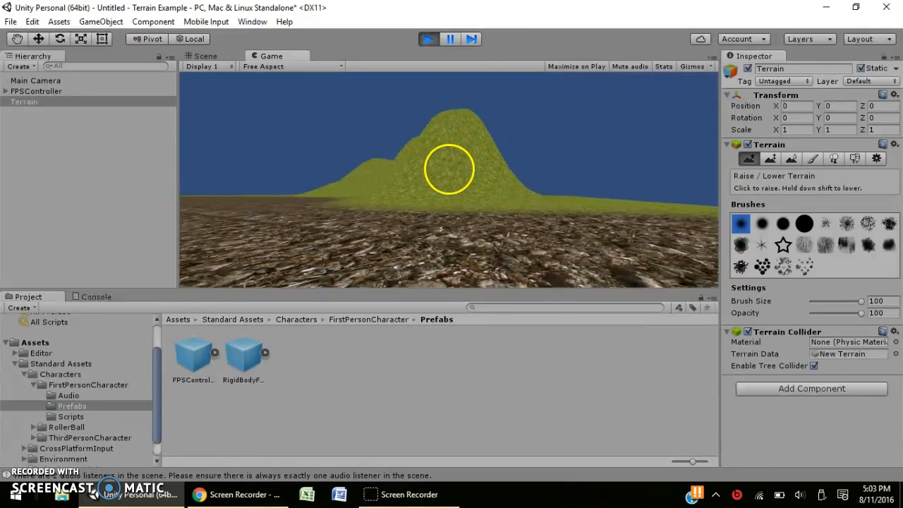
key("w")
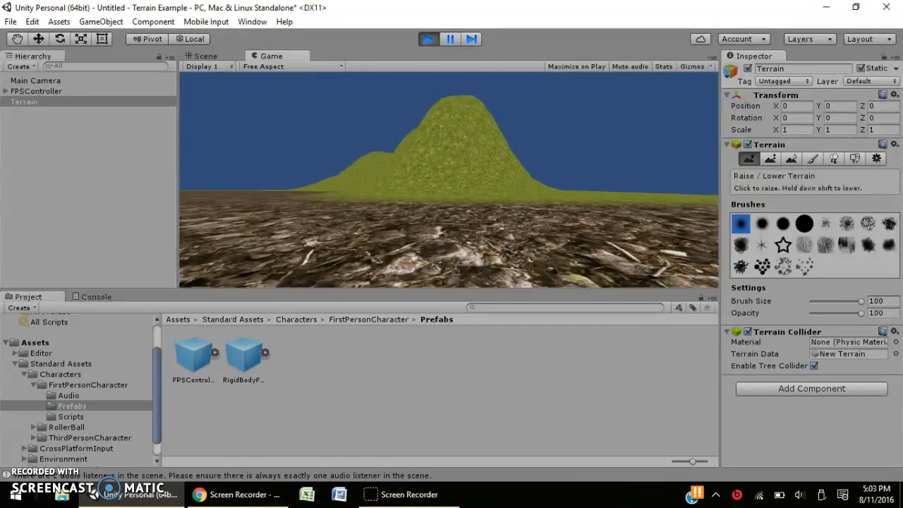
key("w")
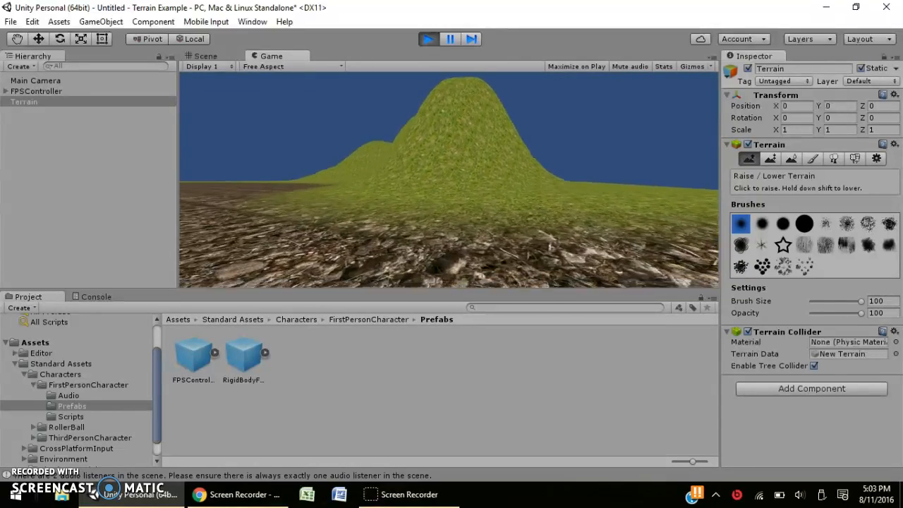
key("w")
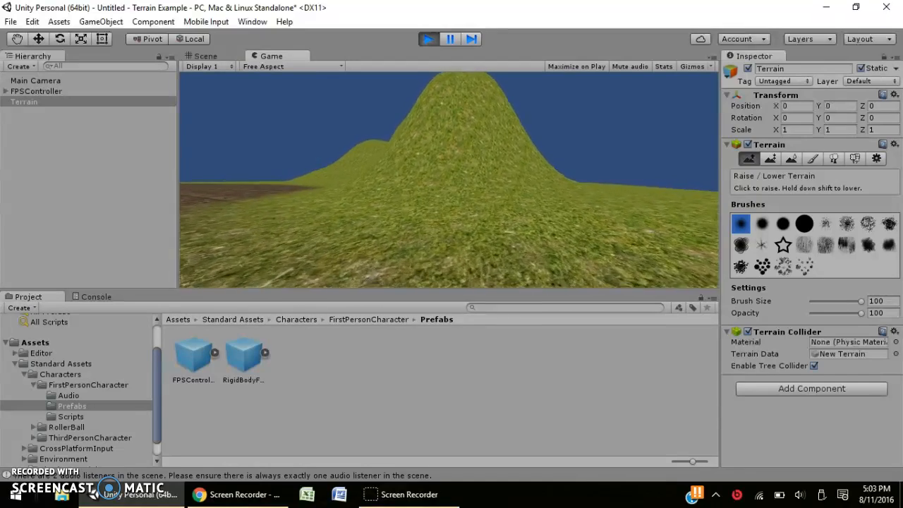
key("w")
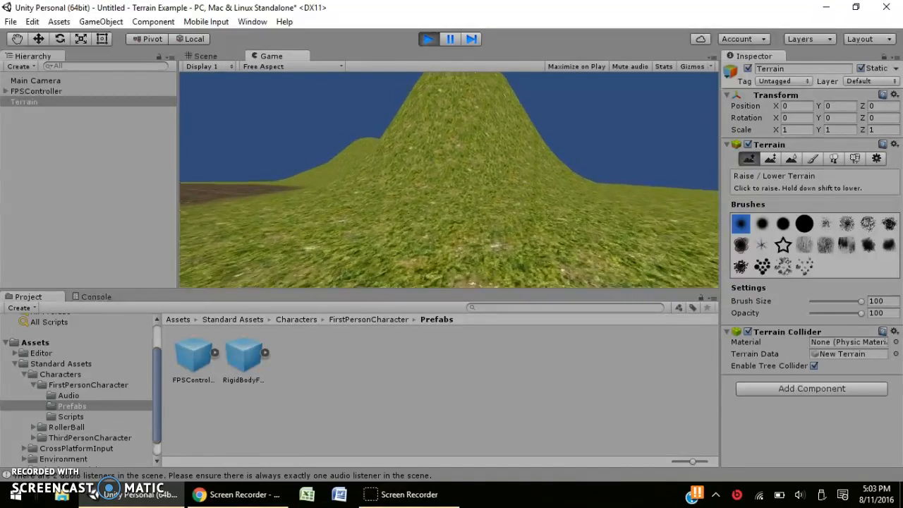
key("w")
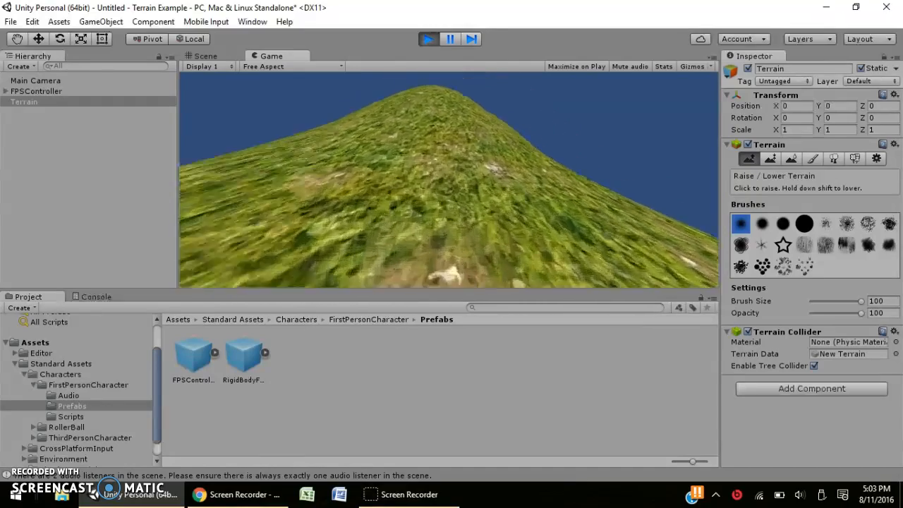
key("w")
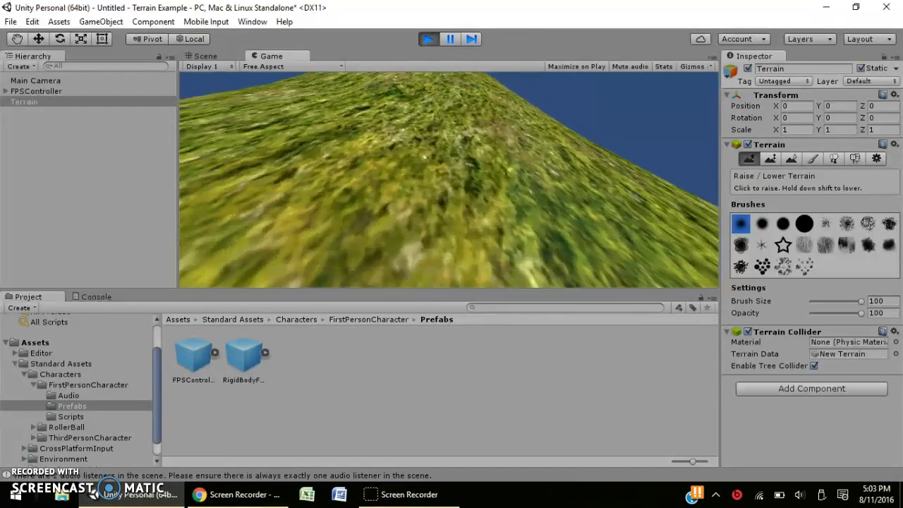
key("w")
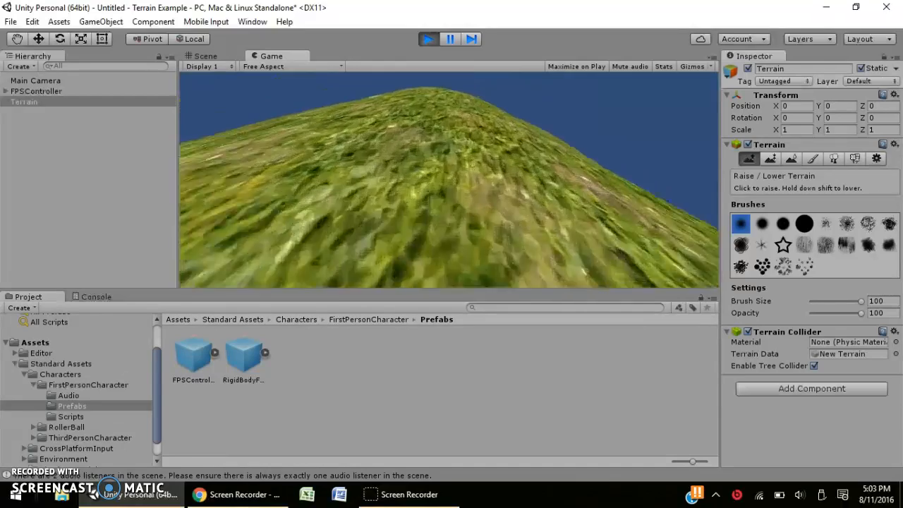
Walk over the hill toward the dirt path, then exit Play mode back to editing.
key("w")
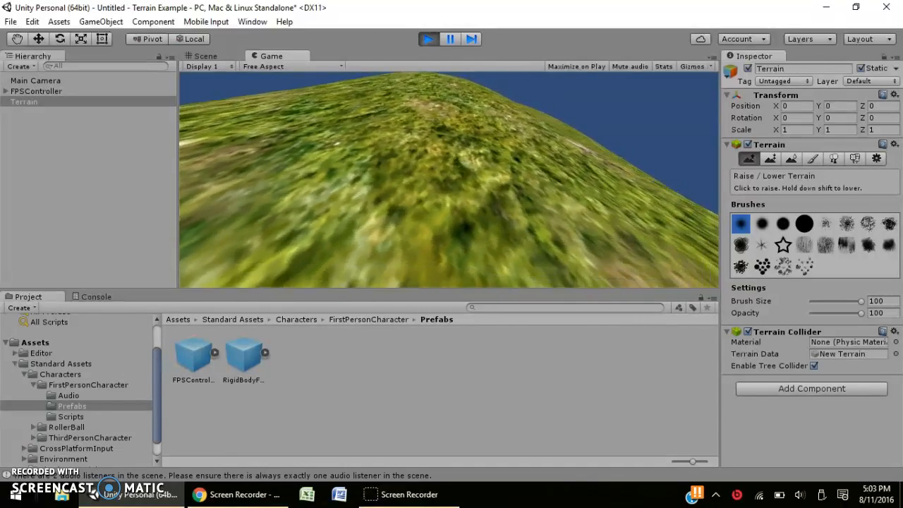
key("w")
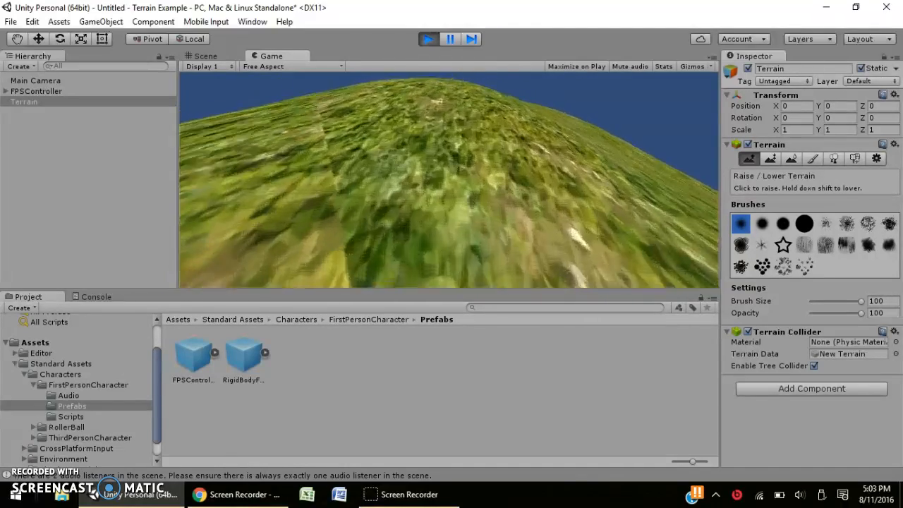
key("w")
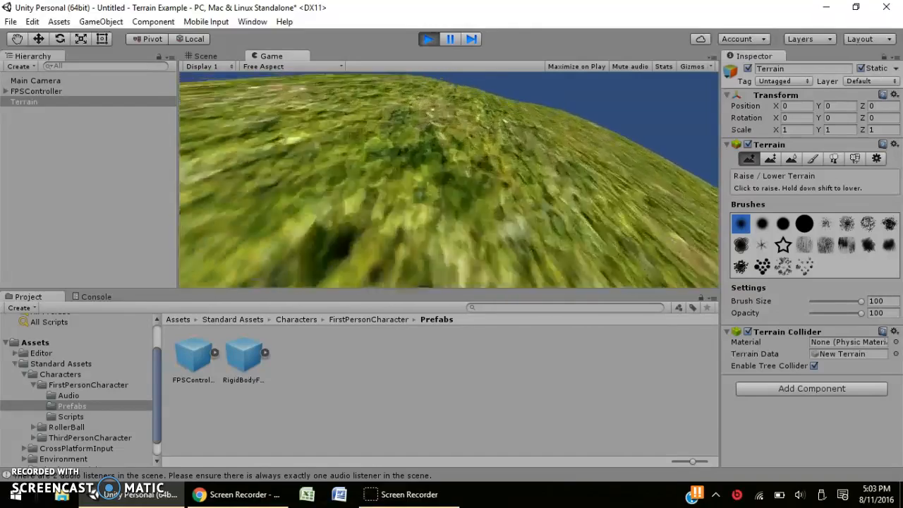
key("w")
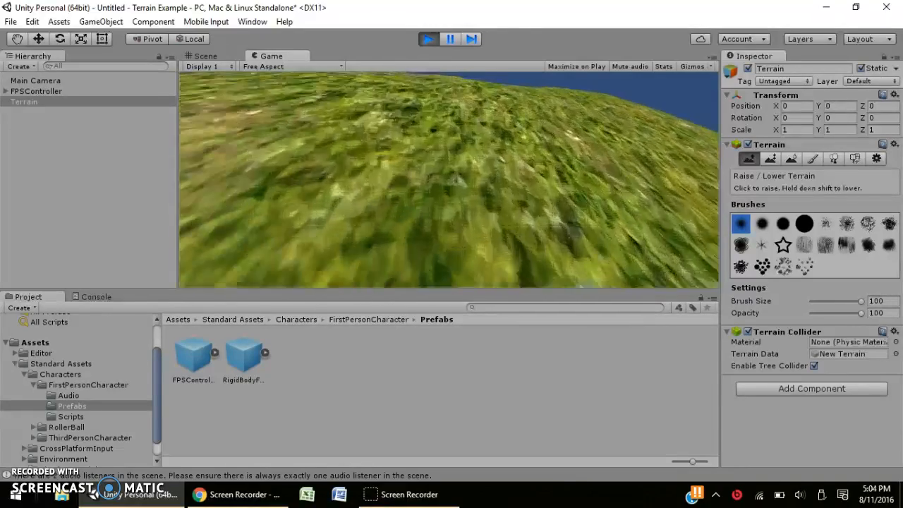
key("w")
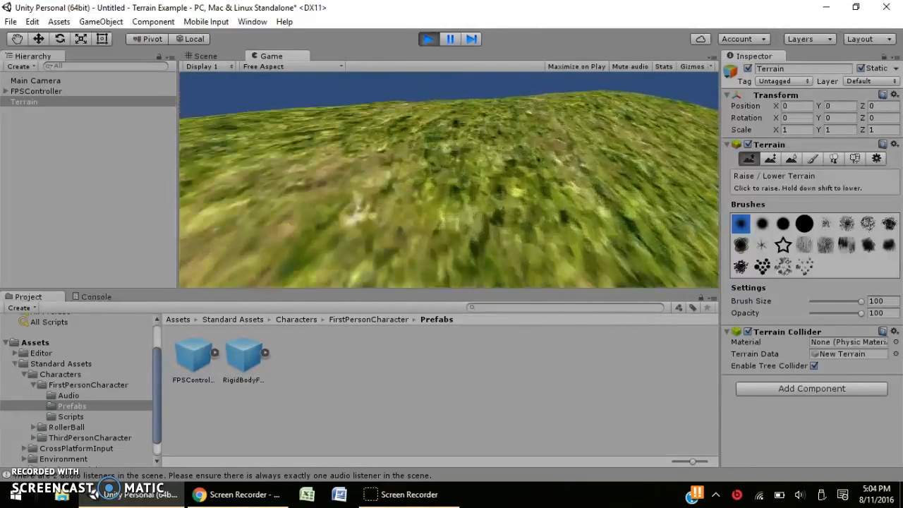
key("w")
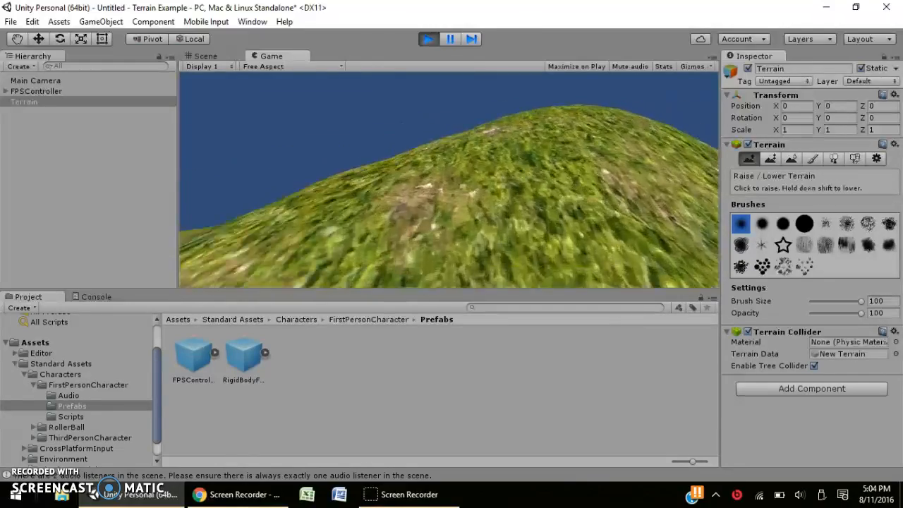
key("w")
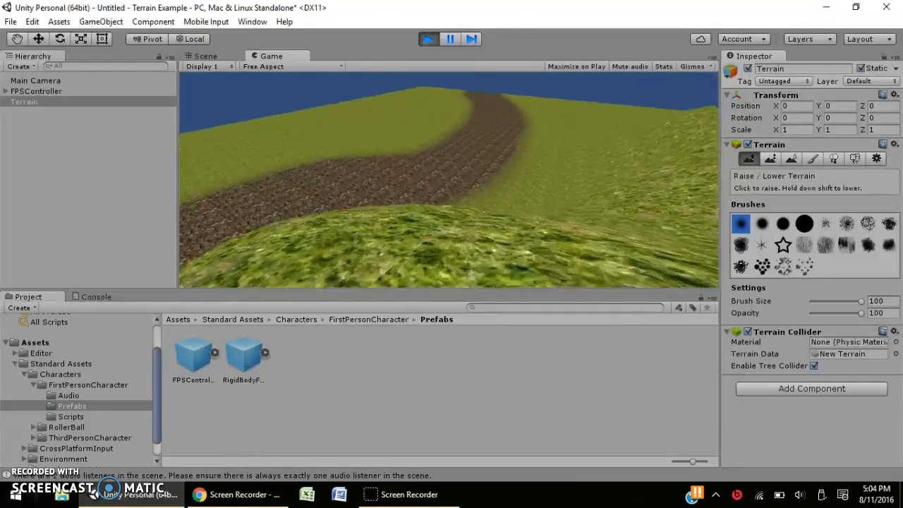
key("Escape")
left_click(429, 40)
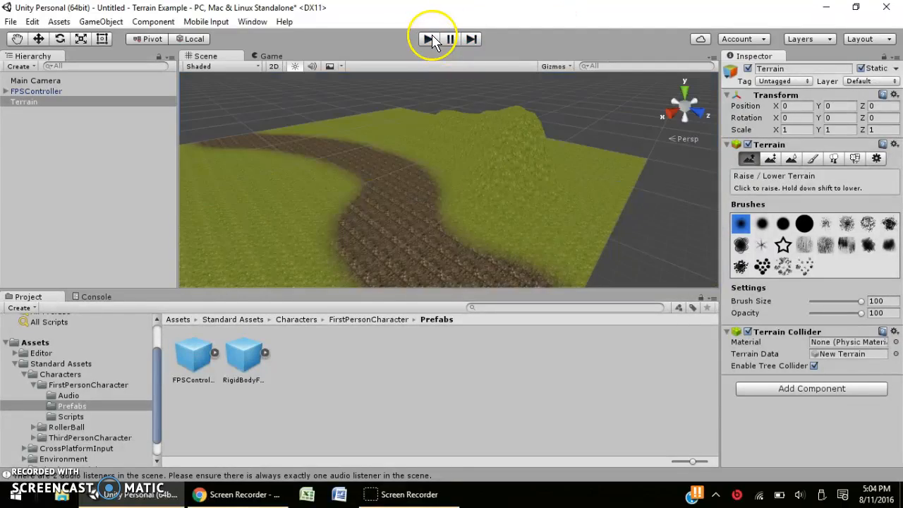
Shrink the brush to its smallest size and raise spiky bumps in the grass left of the path.
scroll(519, 214, "up", 5)
scroll(519, 214, "down", 3)
right_click_drag(420, 159, 351, 208)
mouse_move(351, 208)
middle_mouse_down()
mouse_move(437, 261)
mouse_move(415, 225)
middle_mouse_up()
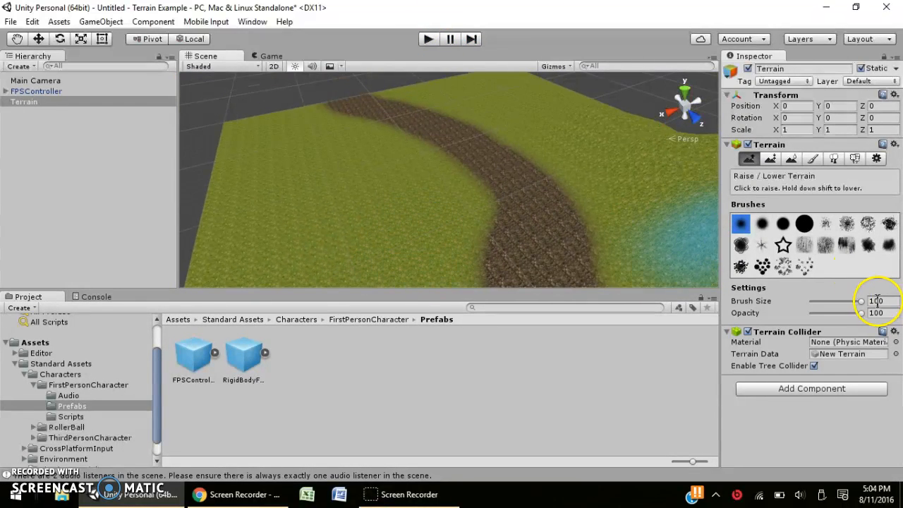
left_click_drag(863, 304, 857, 303)
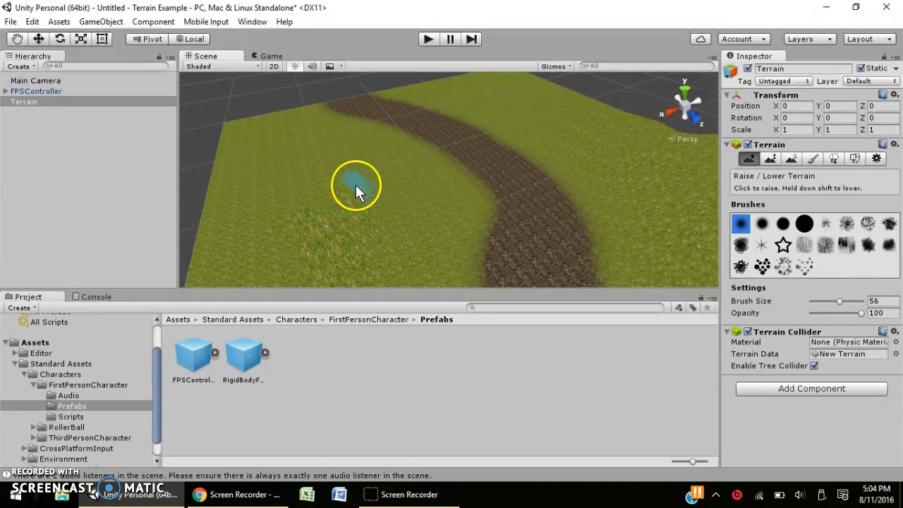
left_click_drag(841, 303, 858, 302)
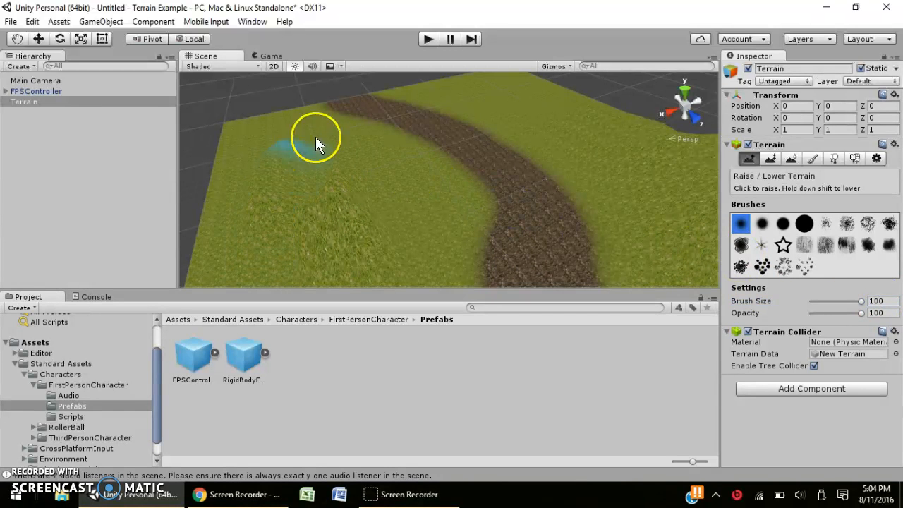
left_click_drag(859, 301, 681, 268)
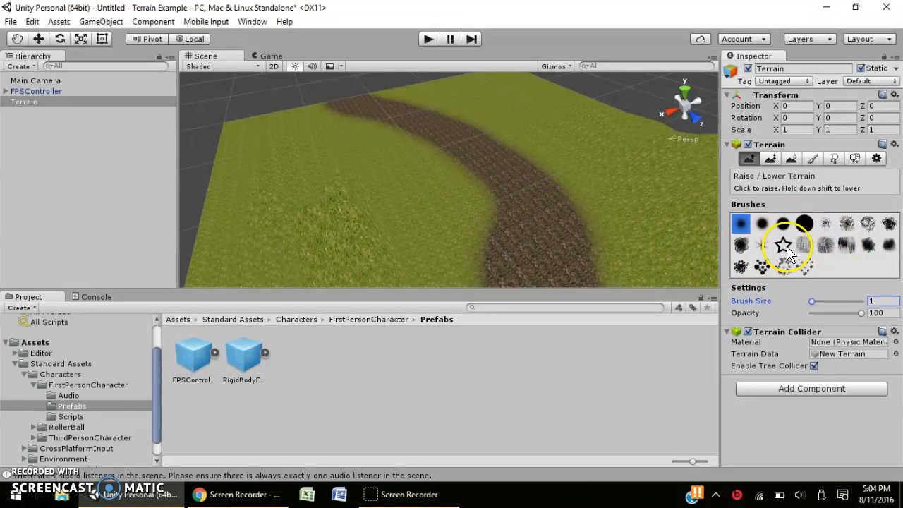
left_click(441, 201)
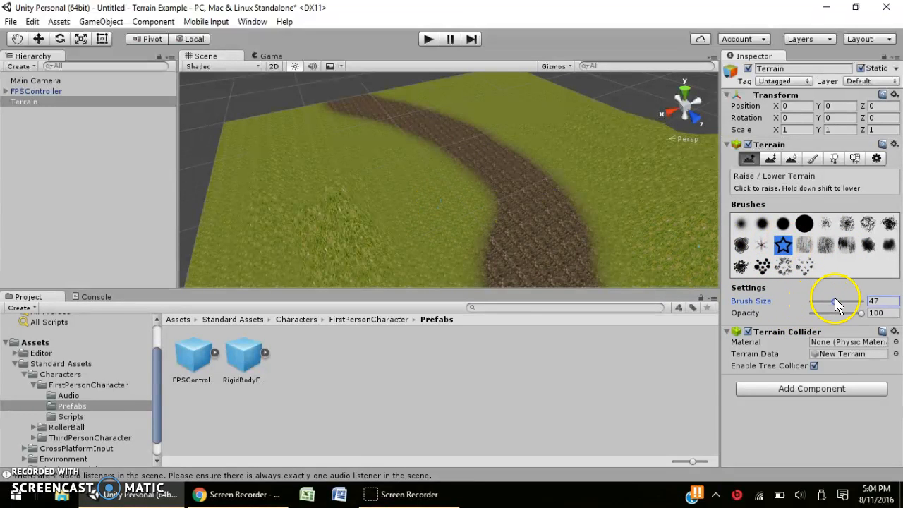
left_click_drag(438, 210, 443, 204)
Choose a speckled brush shape and set Brush Size back to 100.
mouse_move(465, 254)
middle_mouse_down()
mouse_move(381, 184)
mouse_move(436, 206)
mouse_move(403, 173)
mouse_move(422, 194)
middle_mouse_up()
left_click(740, 245)
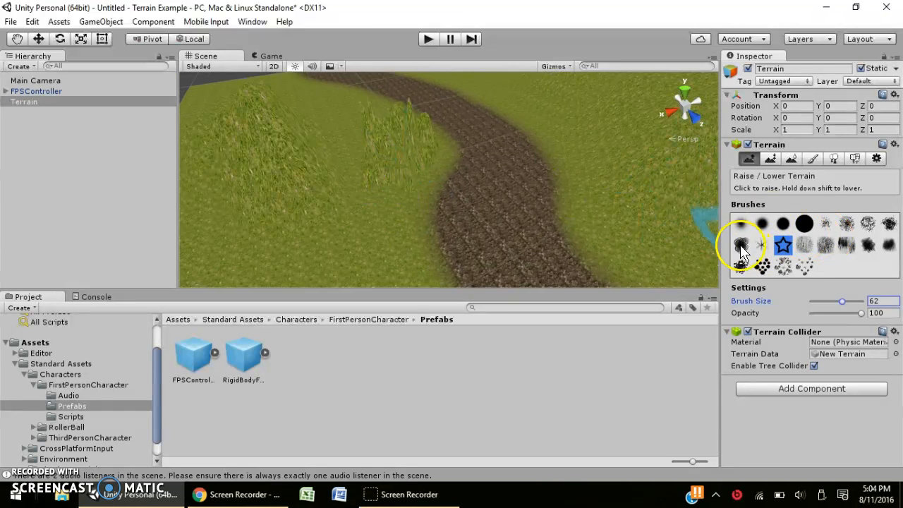
left_click(783, 266)
scroll(394, 239, "down", 10)
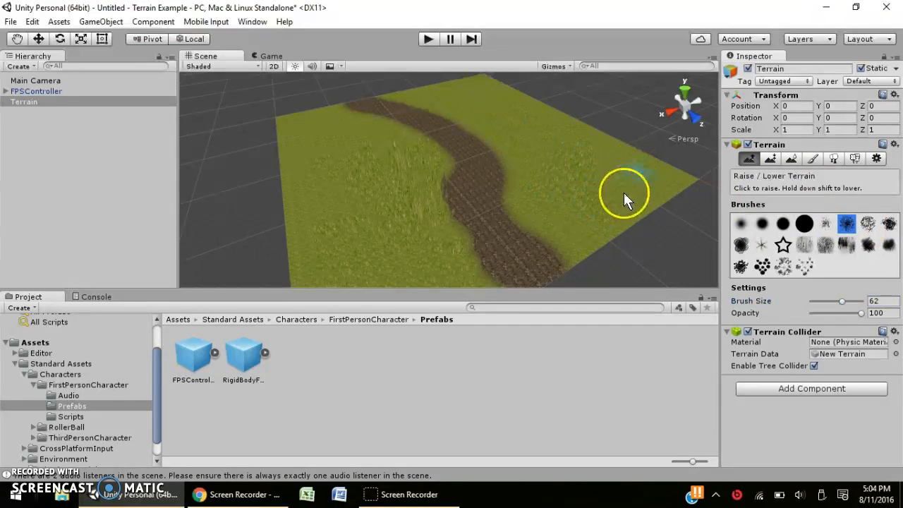
scroll(648, 223, "up", 3)
middle_click_drag(646, 199, 605, 218)
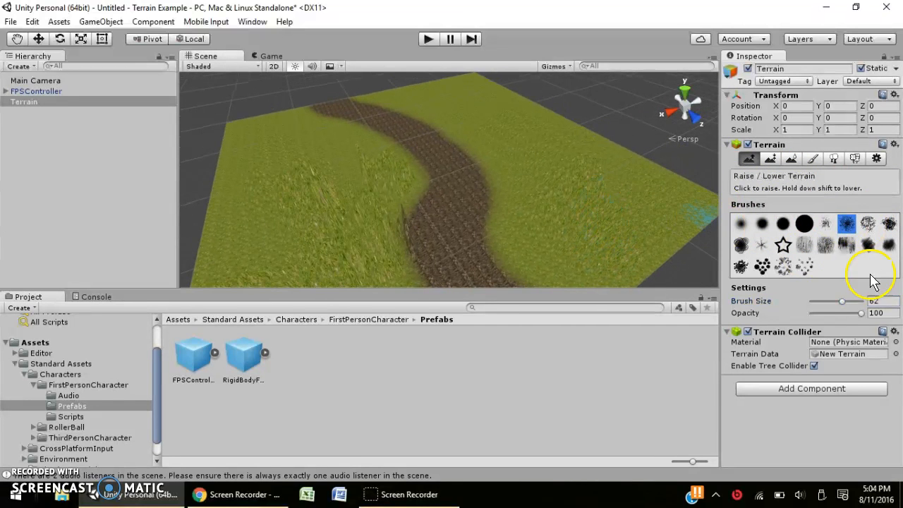
left_click_drag(842, 302, 886, 304)
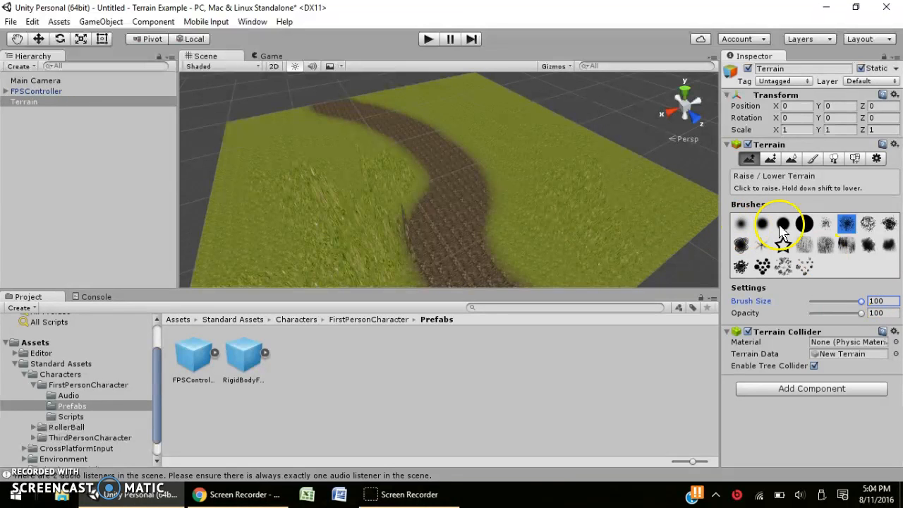
Raise a large hill beside the path with the hard round brush at size 100.
left_click(804, 225)
scroll(426, 199, "up", 5)
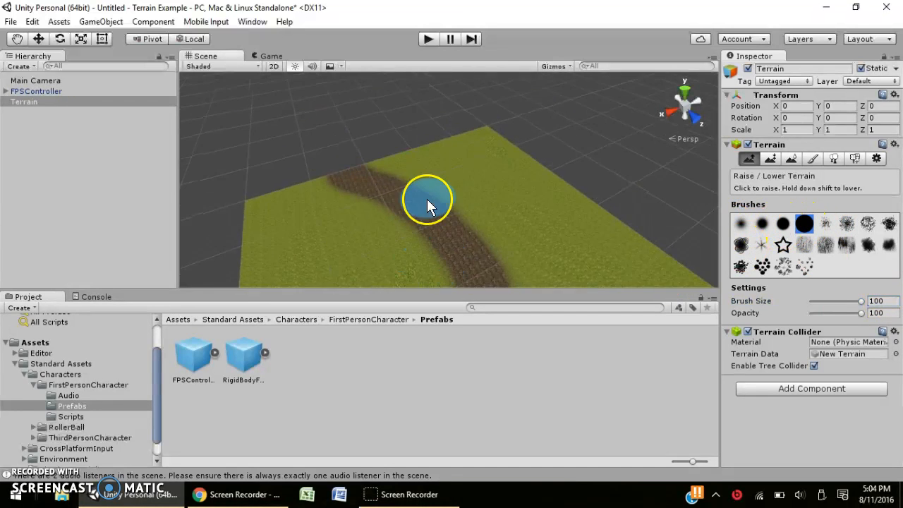
scroll(452, 162, "down", 2)
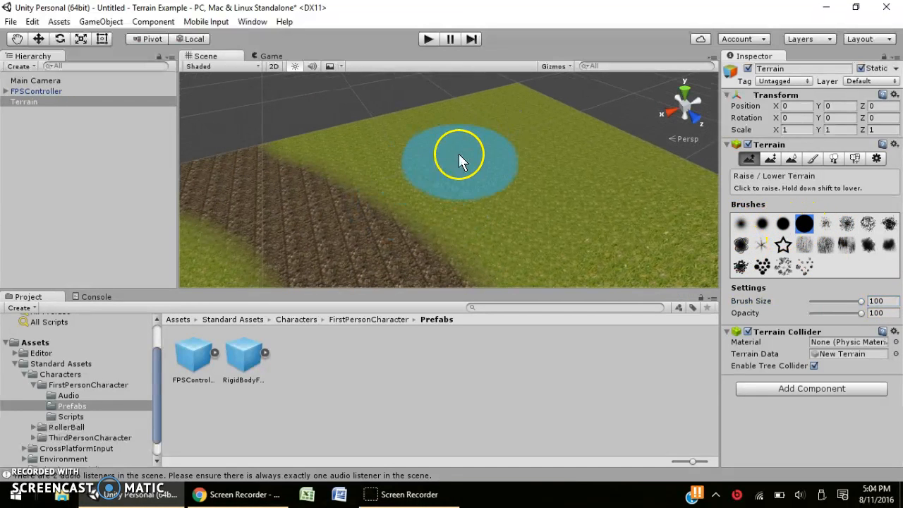
left_click(458, 154)
mouse_move(462, 153)
left_mouse_down()
mouse_move(496, 138)
mouse_move(514, 155)
left_mouse_up()
scroll(480, 161, "down", 5)
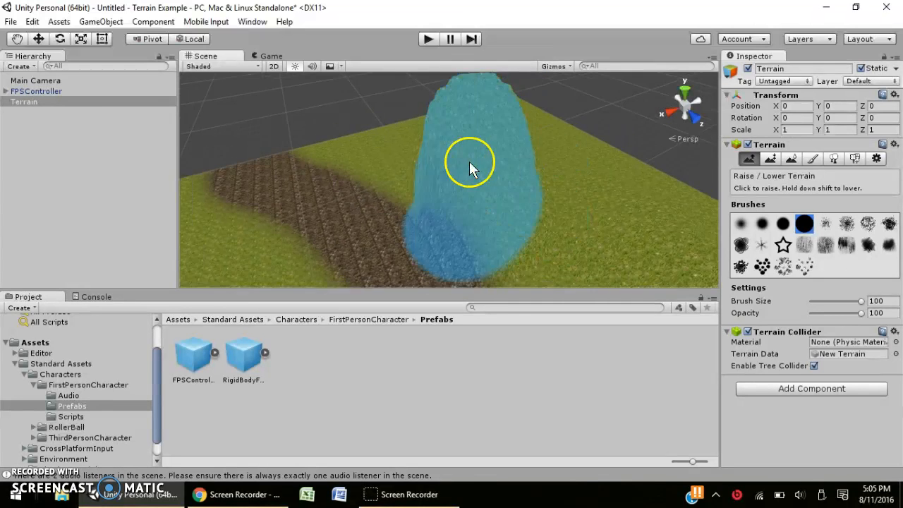
scroll(596, 145, "down", 2)
Lower brush Opacity to 41 and raise a high plateau and another tall hill.
left_click_drag(862, 313, 832, 314)
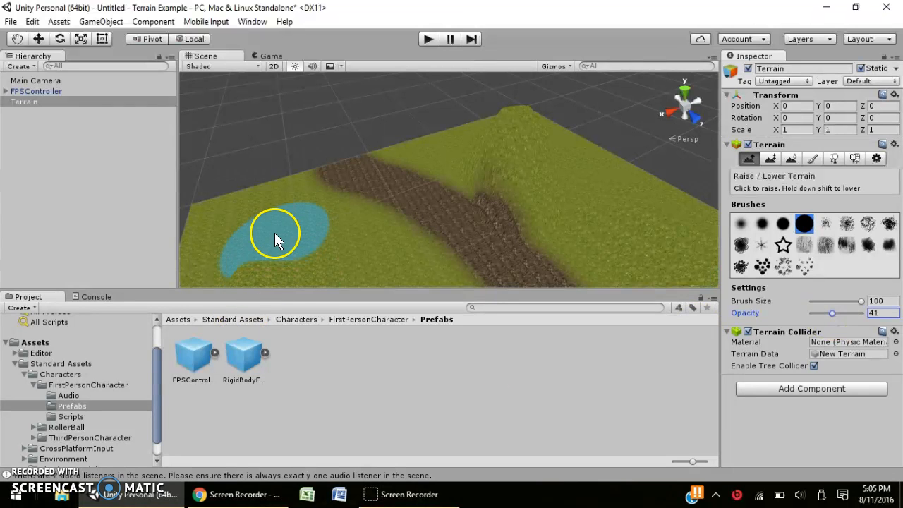
mouse_move(288, 233)
left_mouse_down()
mouse_move(242, 211)
mouse_move(332, 246)
mouse_move(383, 241)
mouse_move(478, 138)
mouse_move(399, 197)
mouse_move(448, 202)
mouse_move(439, 205)
mouse_move(503, 179)
mouse_move(447, 214)
mouse_move(389, 187)
mouse_move(407, 181)
mouse_move(488, 196)
mouse_move(439, 147)
mouse_move(445, 165)
mouse_move(465, 155)
mouse_move(327, 134)
mouse_move(362, 134)
mouse_move(387, 159)
mouse_move(474, 156)
left_mouse_up()
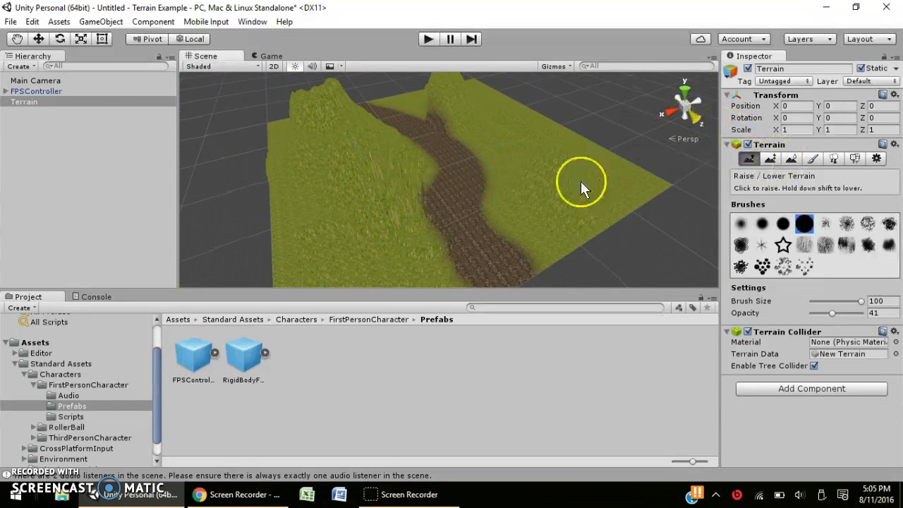
mouse_move(388, 183)
left_mouse_down()
mouse_move(371, 181)
mouse_move(388, 198)
mouse_move(373, 191)
left_mouse_up()
middle_click_drag(431, 201, 412, 193)
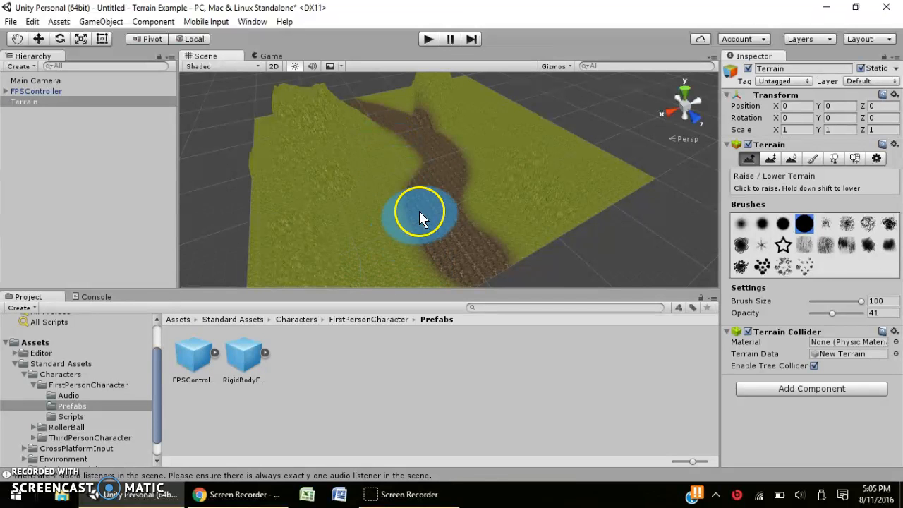
middle_click_drag(419, 210, 415, 111)
left_click_drag(396, 236, 401, 166, "alt")
scroll(401, 166, "up", 4)
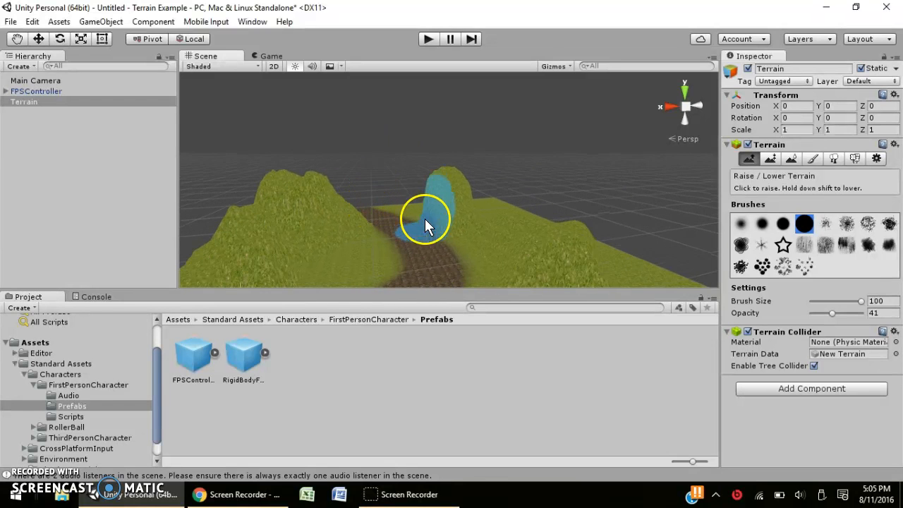
Switch the terrain tools to Paint Details mode for grass.
left_click(770, 159)
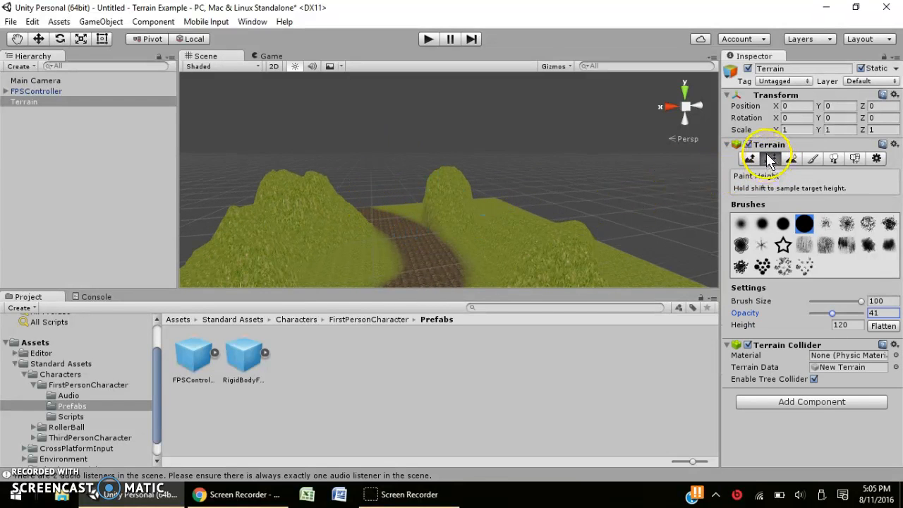
left_click(855, 158)
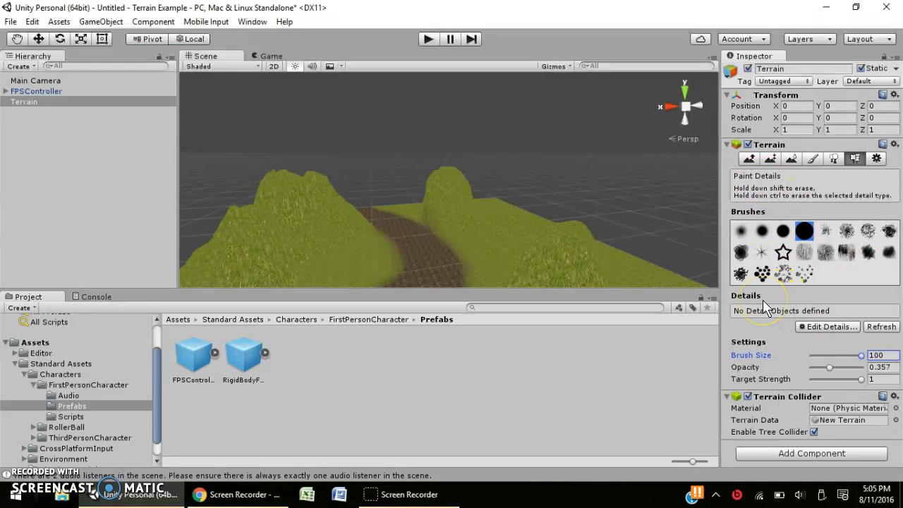
middle_click_drag(459, 217, 504, 134)
mouse_move(504, 135)
right_mouse_down()
mouse_move(483, 194)
mouse_move(516, 141)
mouse_move(496, 166)
right_mouse_up()
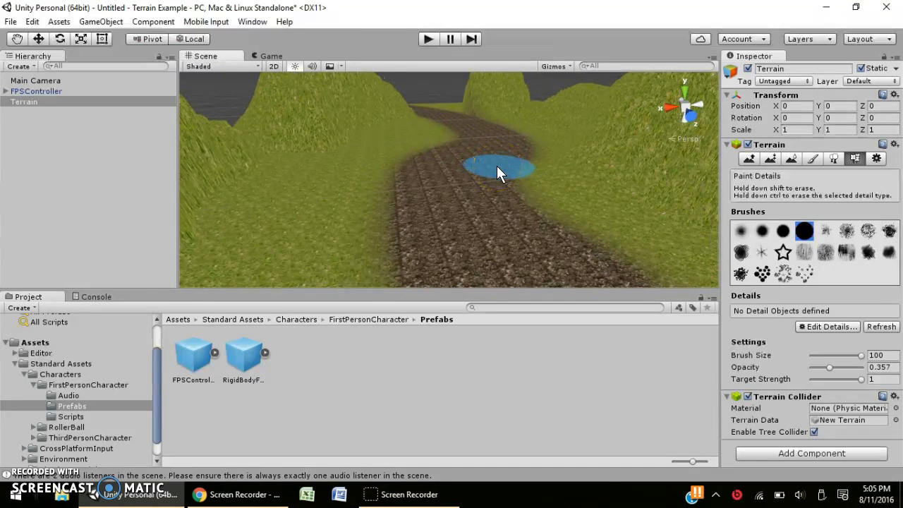
Add a grass texture detail using GrassFrond01AlbedoAlpha as the Detail Texture.
left_click(821, 327)
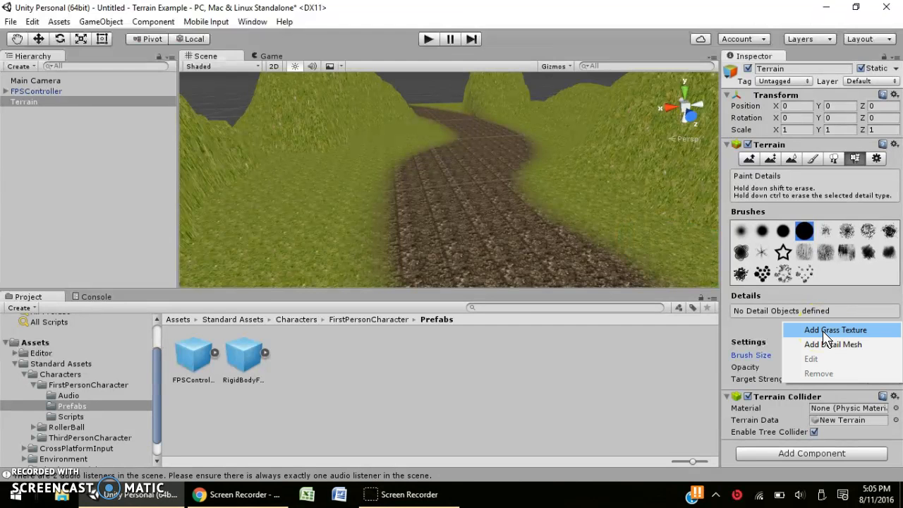
left_click(825, 331)
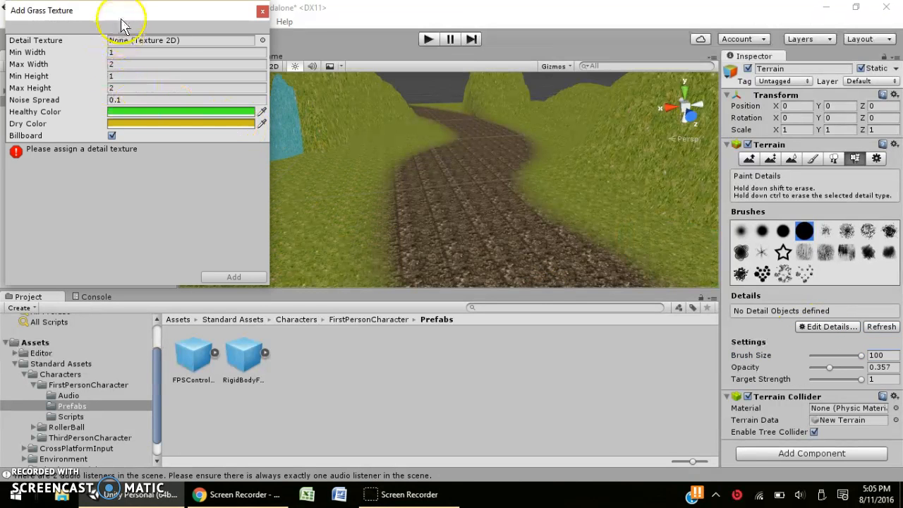
left_click_drag(122, 19, 159, 49)
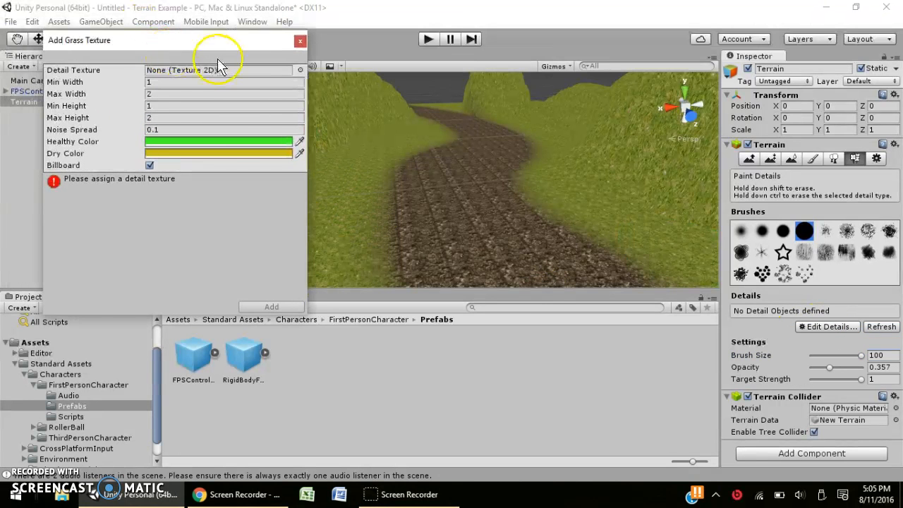
left_click(300, 70)
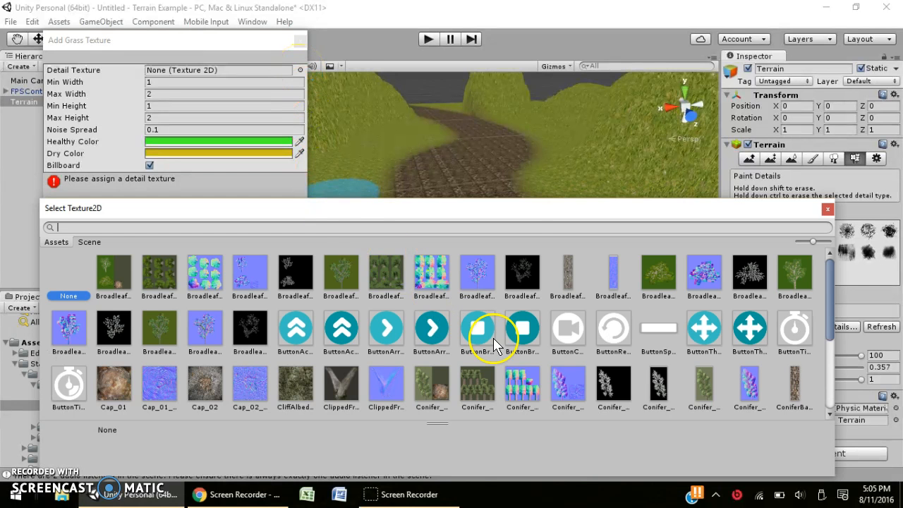
scroll(482, 338, "down", 3)
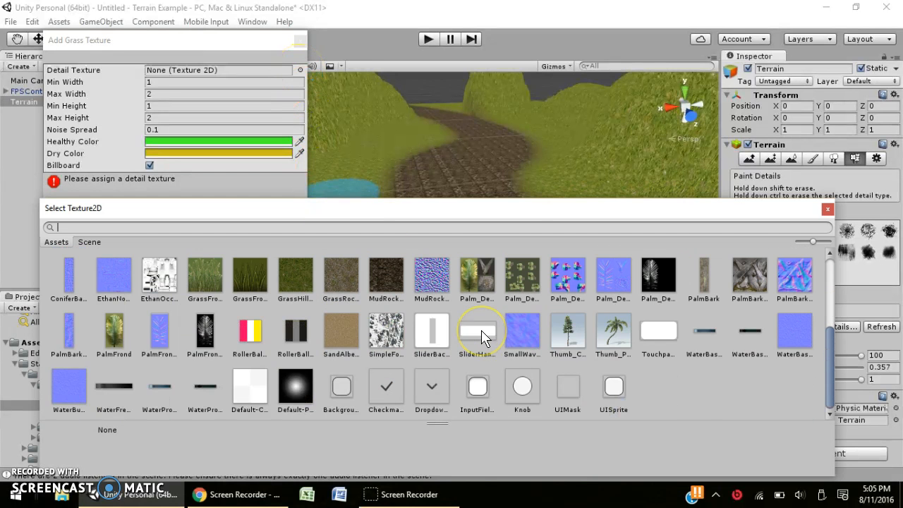
left_click(215, 271)
left_click(239, 268)
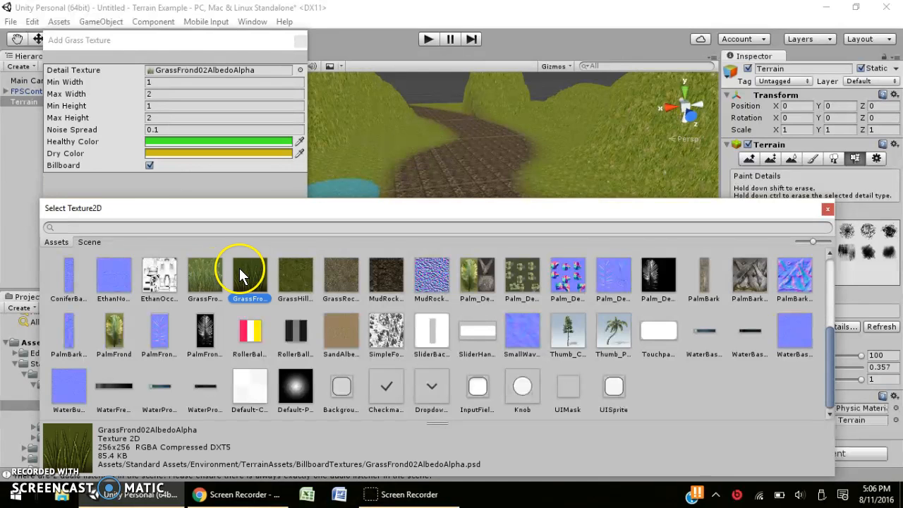
left_click(210, 267)
double_click(210, 266)
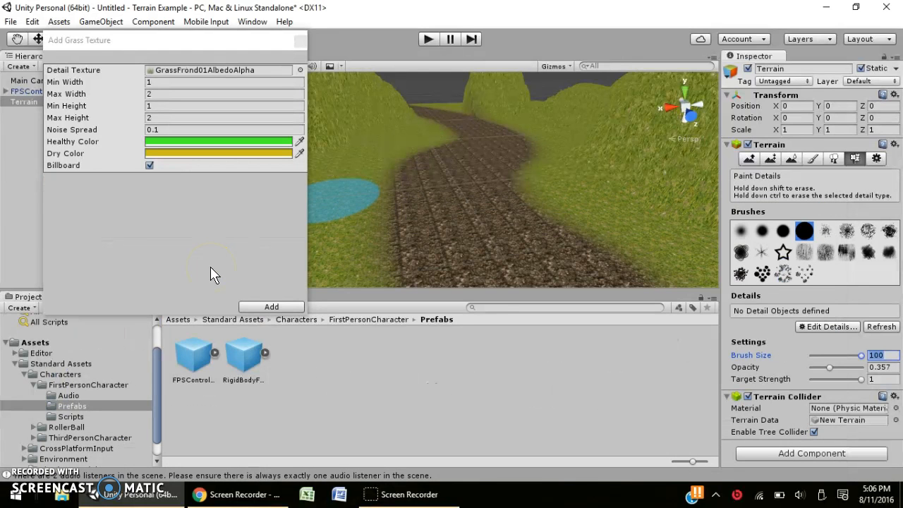
left_click(268, 307)
scroll(295, 229, "up", 3)
Select and frame the terrain, then paint dense grass across the ground and hillside.
middle_click_drag(331, 228, 419, 235)
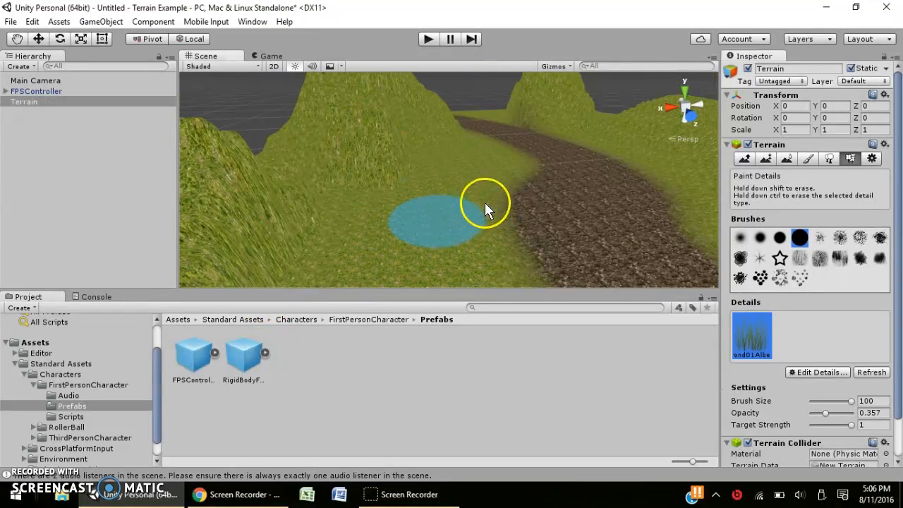
scroll(486, 202, "up", 4)
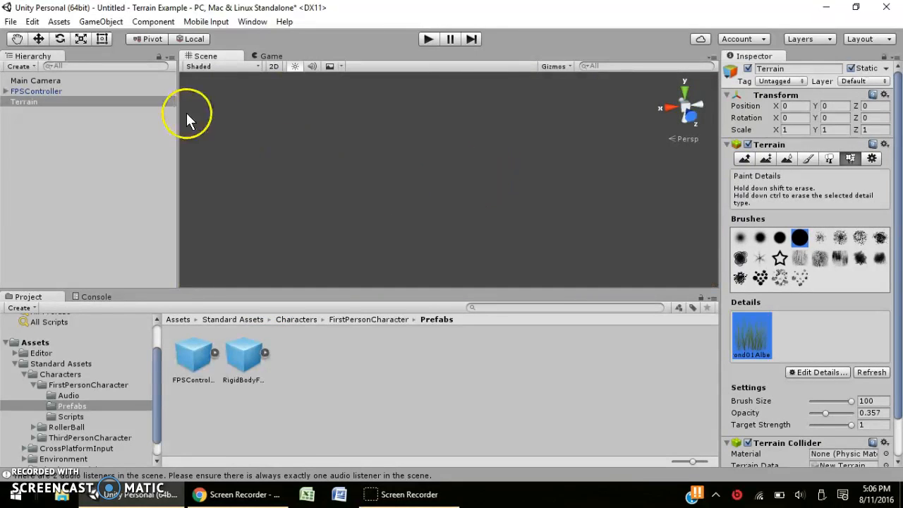
left_click(35, 90)
double_click(28, 101)
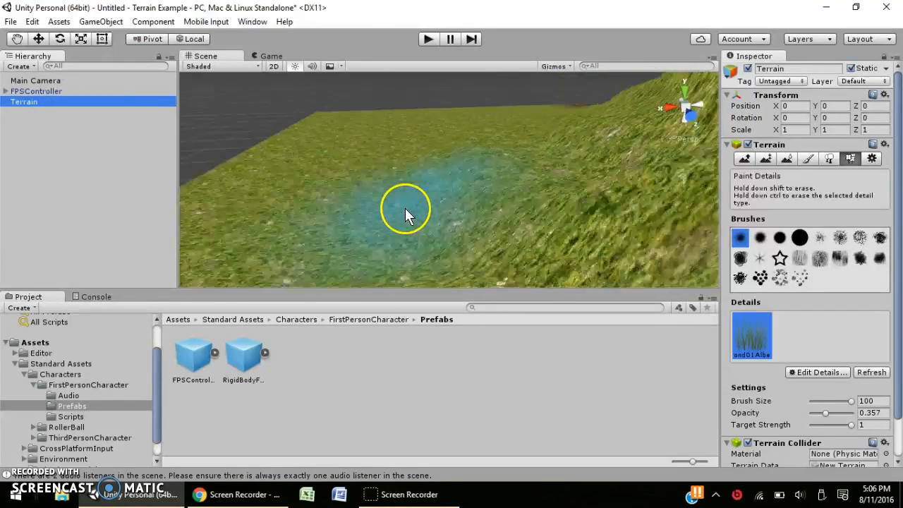
left_click_drag(510, 184, 503, 224)
scroll(552, 192, "down", 2)
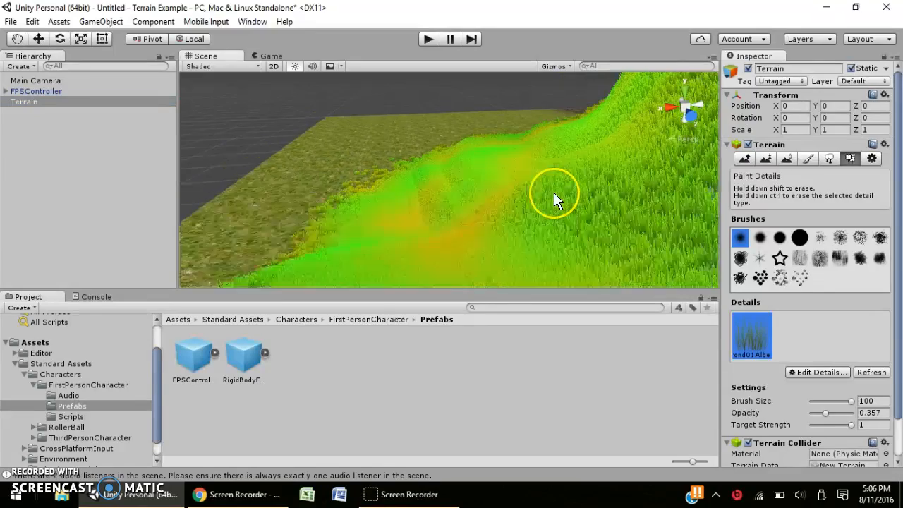
scroll(551, 193, "down", 3)
scroll(551, 192, "up", 2)
left_click_drag(552, 198, 424, 128, "alt")
right_click_drag(434, 134, 599, 212)
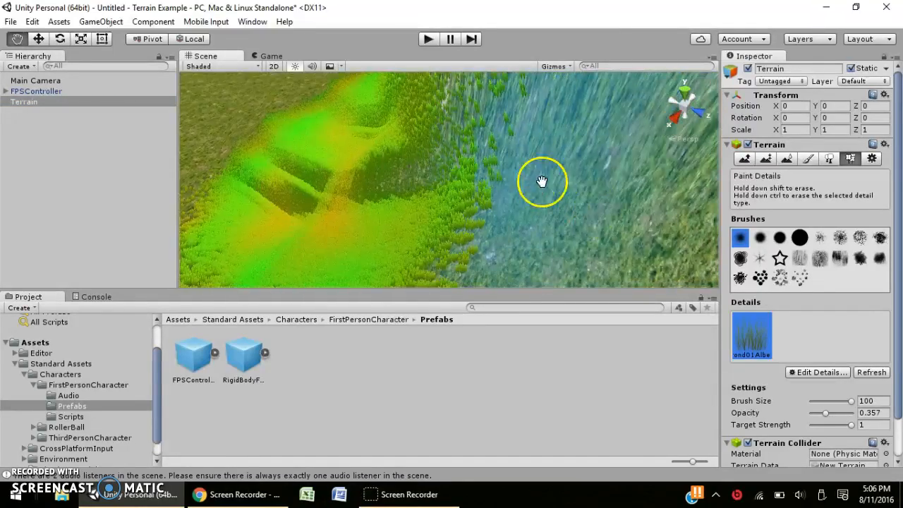
middle_click_drag(541, 181, 616, 210)
mouse_move(616, 210)
left_mouse_down()
mouse_move(619, 226)
mouse_move(606, 218)
left_mouse_up()
Lower the grass detail opacity to 0.06 and paint a thin patch on flat ground.
scroll(581, 189, "up", 8)
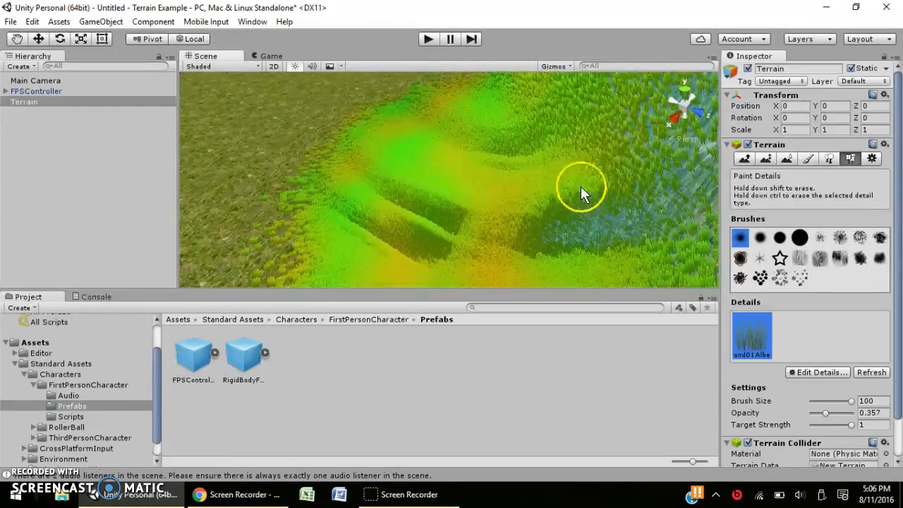
scroll(505, 165, "down", 8)
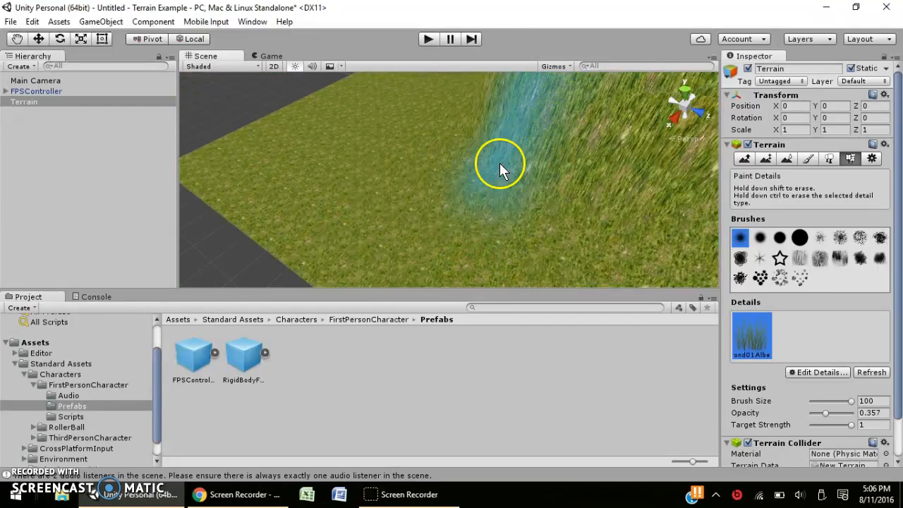
scroll(495, 168, "up", 4)
middle_click_drag(493, 169, 543, 157)
scroll(543, 157, "down", 3)
scroll(543, 157, "down", 2)
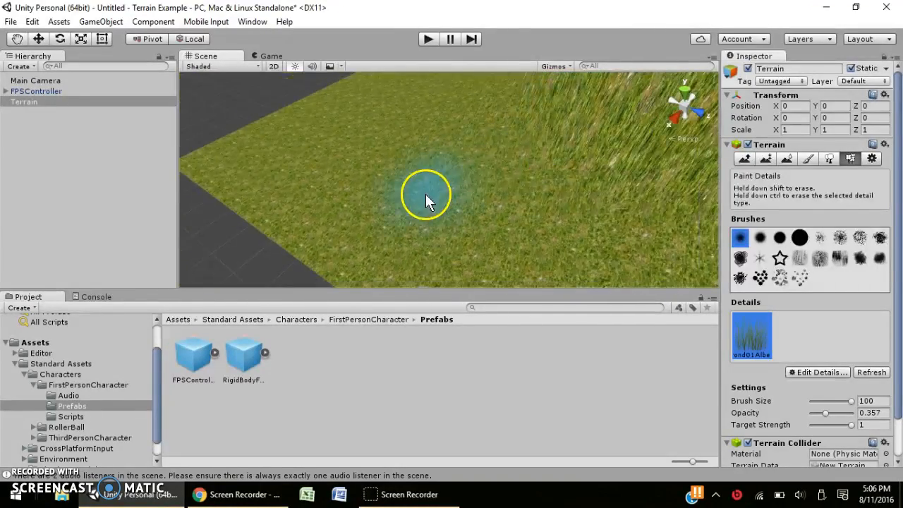
right_click_drag(426, 194, 425, 160)
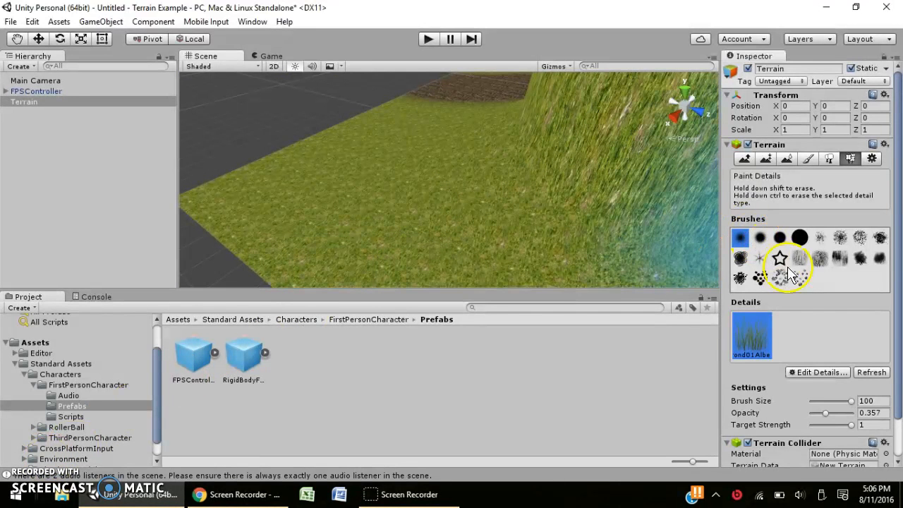
left_click_drag(825, 412, 814, 415)
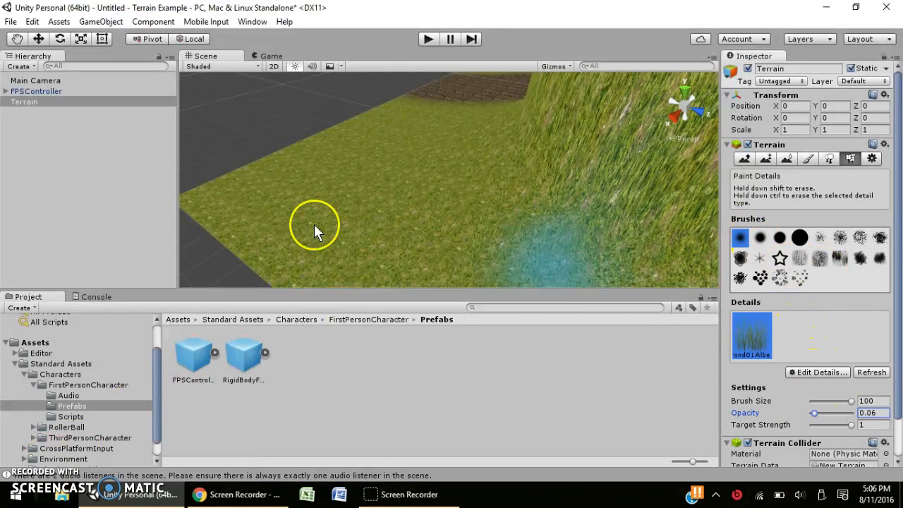
mouse_move(379, 215)
left_mouse_down()
mouse_move(358, 203)
mouse_move(481, 153)
left_mouse_up()
Undo the unwanted dense strokes and keep one large sparse grass patch on flat ground.
key("ctrl+z")
left_click(394, 158)
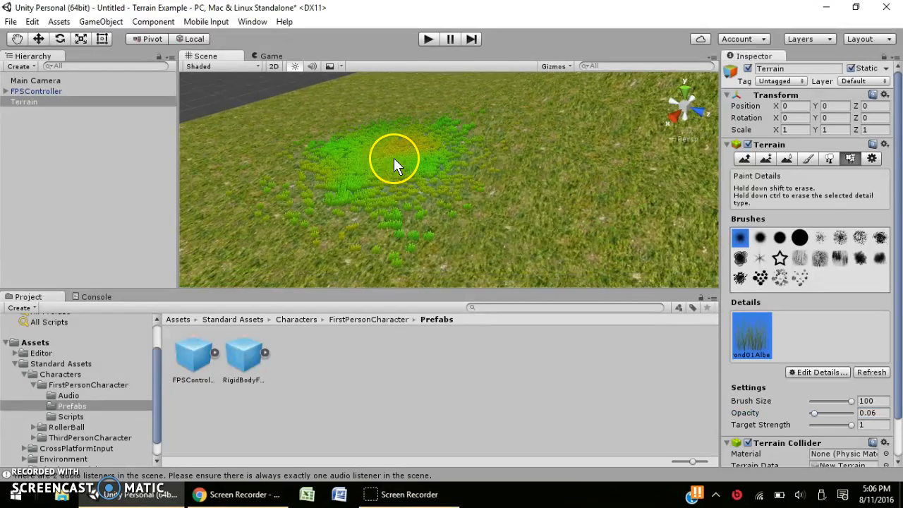
left_click(555, 226)
scroll(528, 265, "down", 10)
key("ctrl+z")
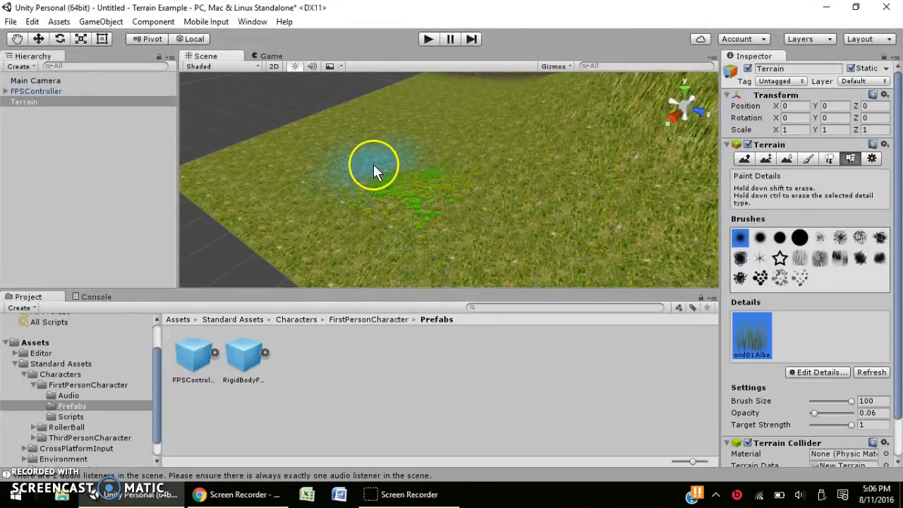
scroll(377, 163, "up", 15)
key("ctrl+z")
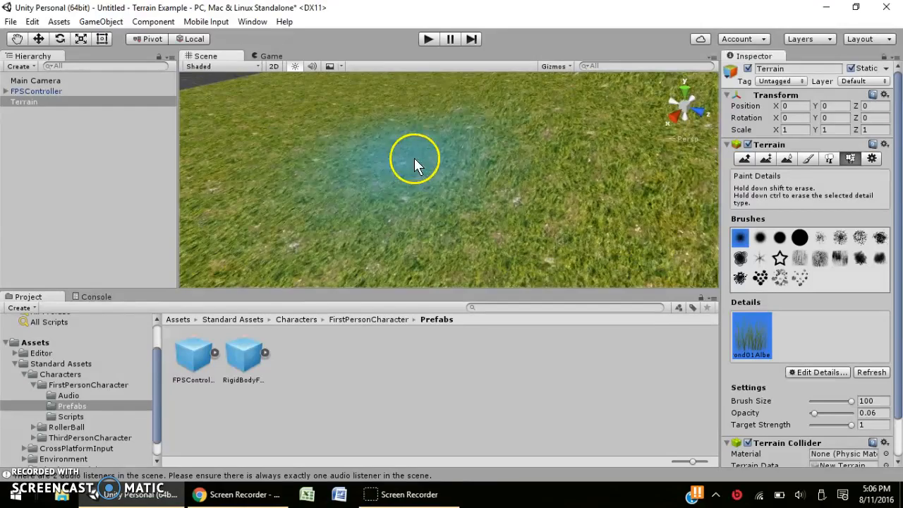
left_click(414, 158)
scroll(395, 145, "down", 3)
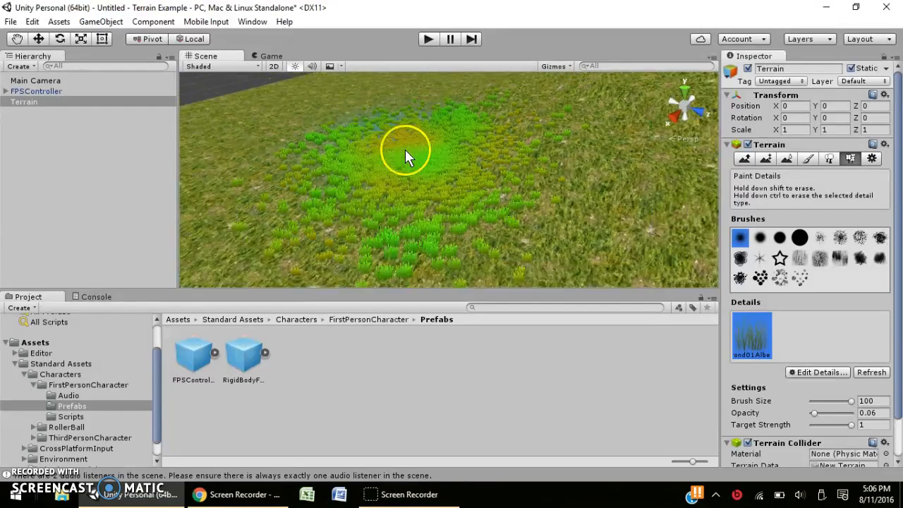
scroll(403, 155, "up", 10)
mouse_move(404, 156)
left_mouse_down("alt")
mouse_move(395, 156)
mouse_move(498, 252)
mouse_move(445, 209)
mouse_move(416, 212)
mouse_move(429, 230)
mouse_move(428, 209)
mouse_move(432, 281)
mouse_move(416, 183)
left_mouse_up("alt")
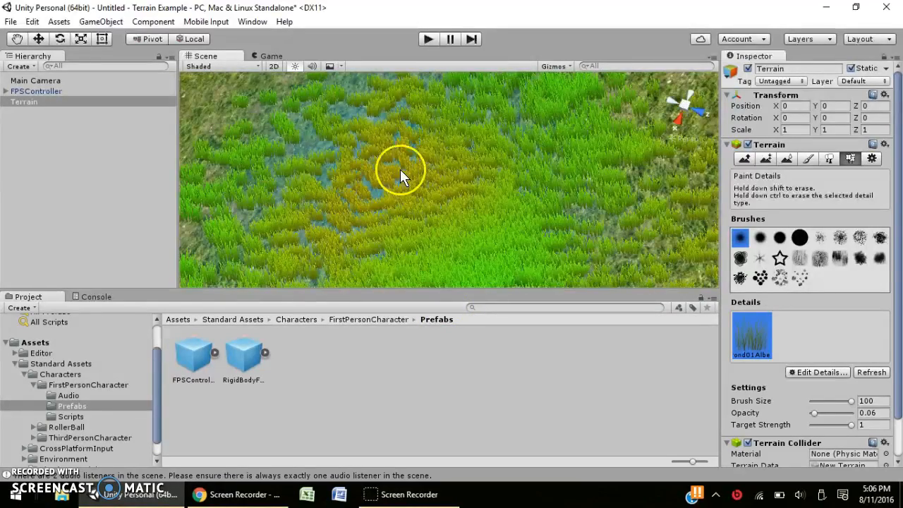
Pan along the dirt path back to the grass patch and start Play mode.
scroll(360, 102, "down", 3)
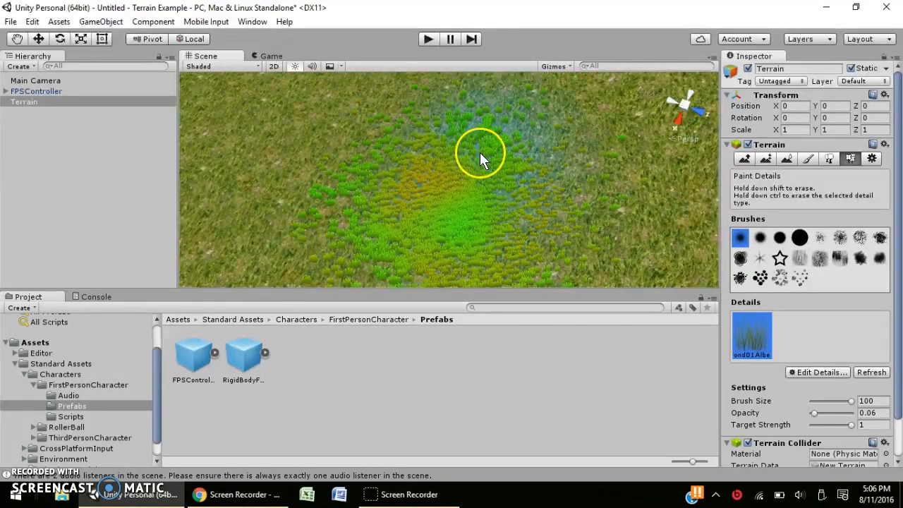
scroll(523, 156, "down", 4)
scroll(523, 156, "down", 3)
middle_click_drag(526, 152, 330, 84)
middle_click_drag(539, 172, 437, 102)
middle_click_drag(565, 191, 397, 117)
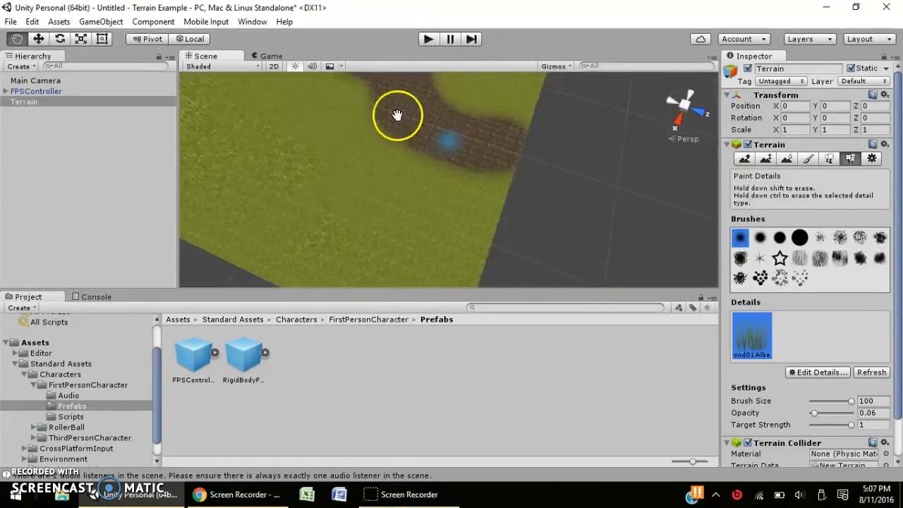
scroll(461, 154, "up", 6)
middle_click_drag(462, 151, 439, 277)
middle_click_drag(487, 127, 441, 250)
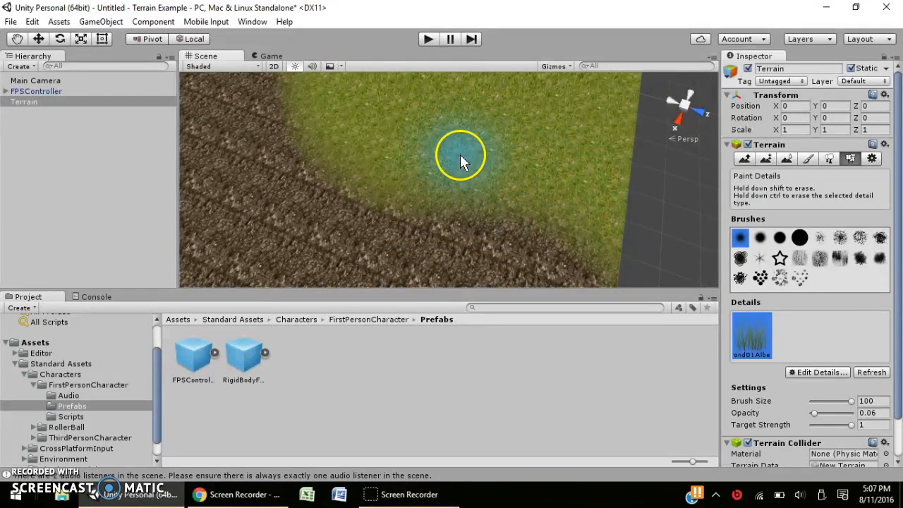
left_click(428, 38)
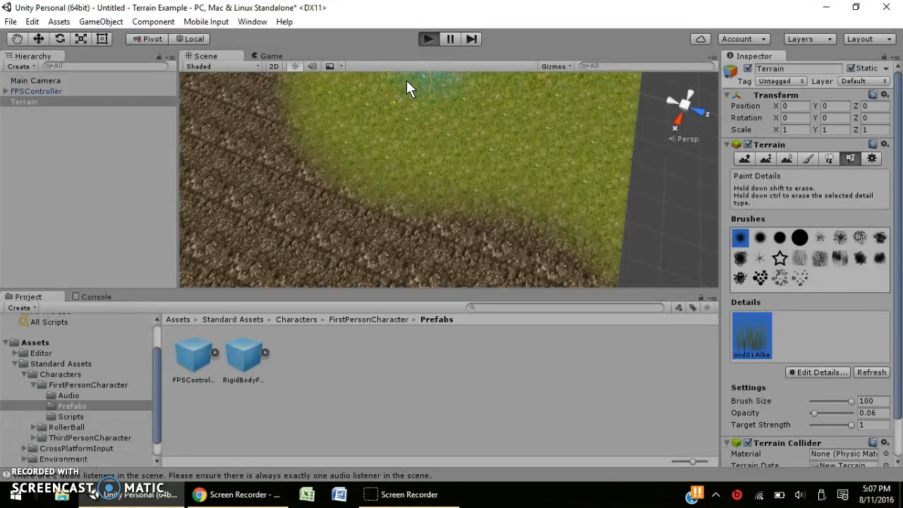
Walk the first-person character forward into the grass field toward the mountain.
key("w")
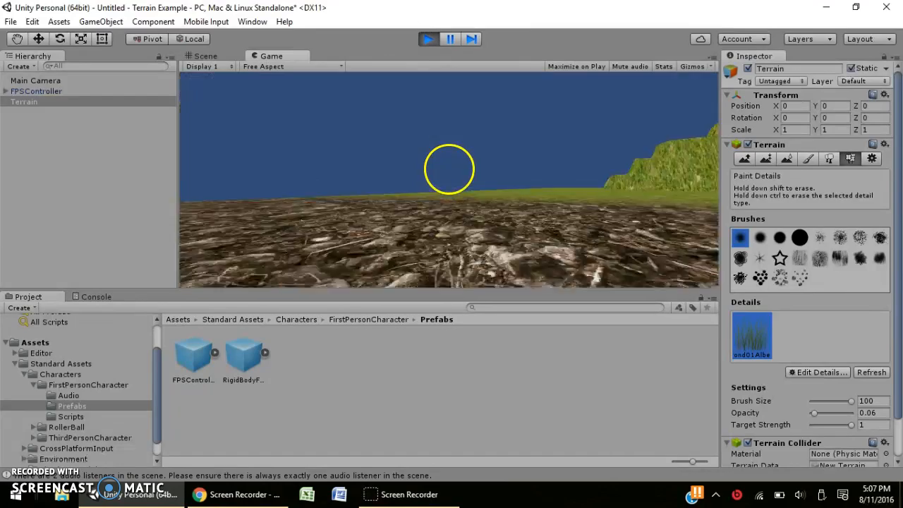
key("w")
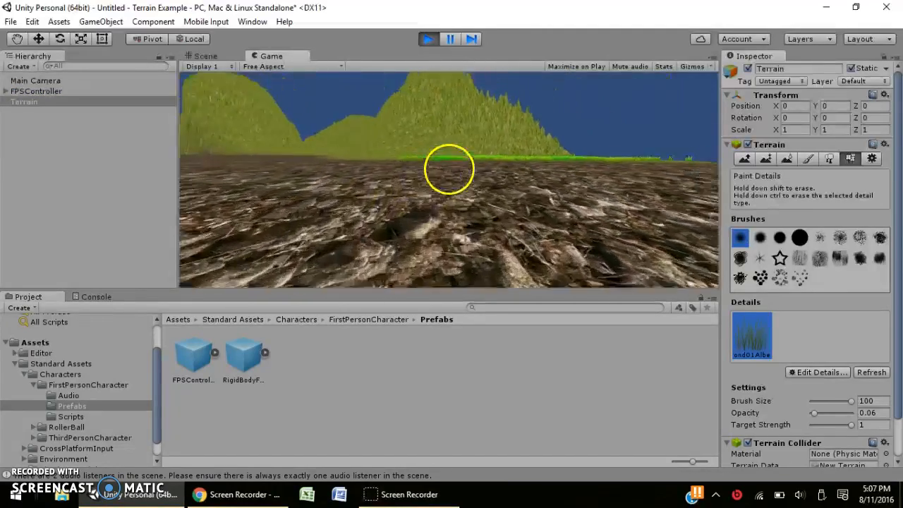
key("w")
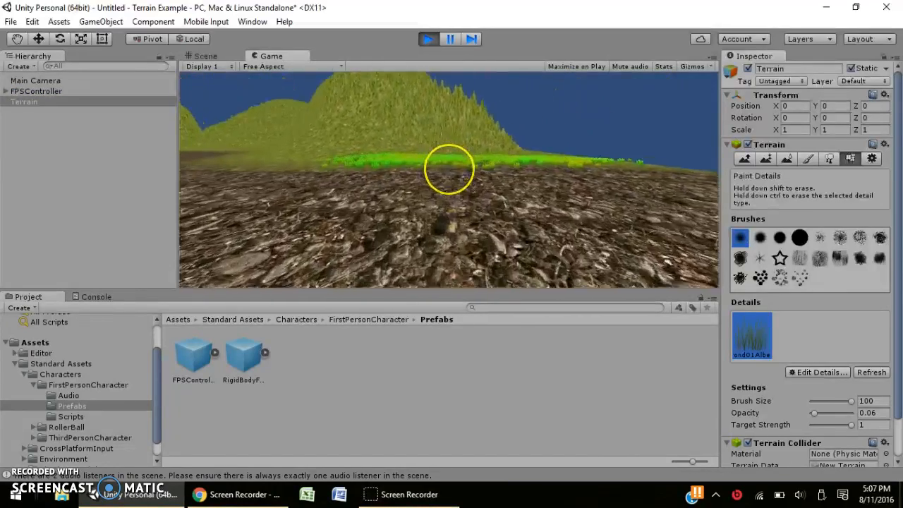
key("w")
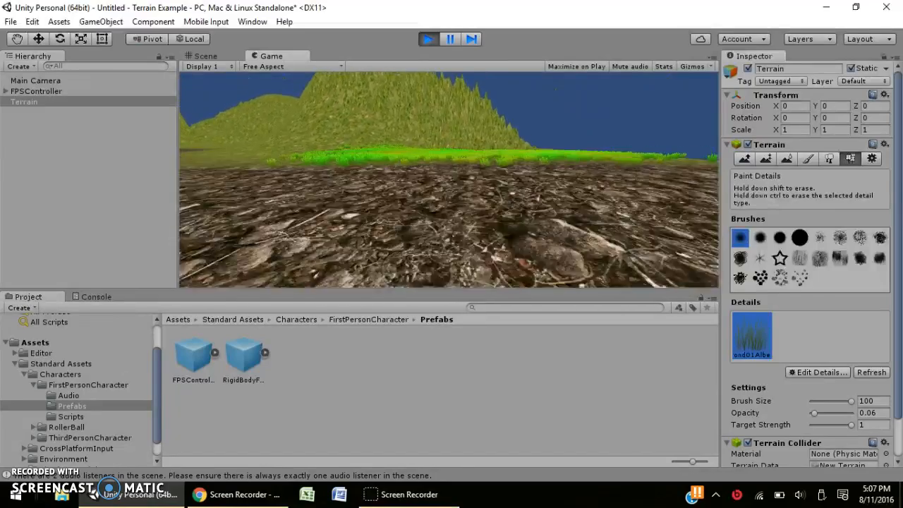
key("w")
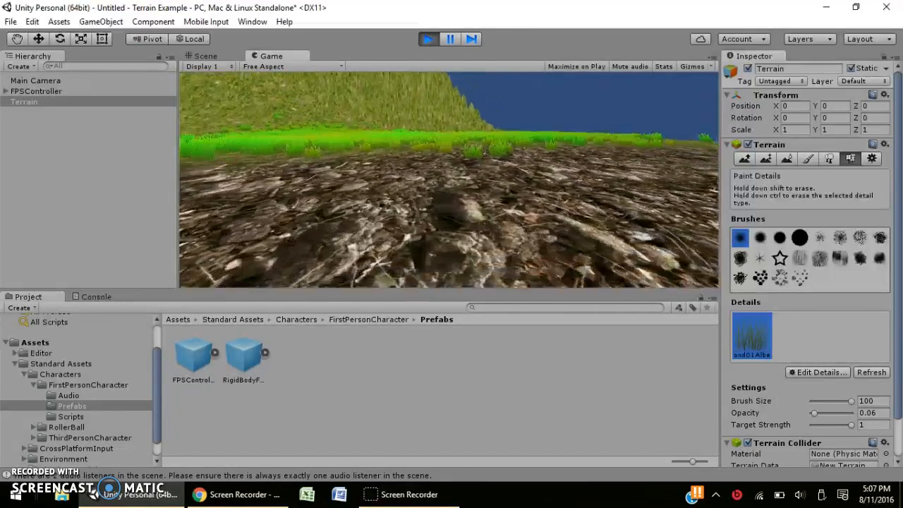
key("w")
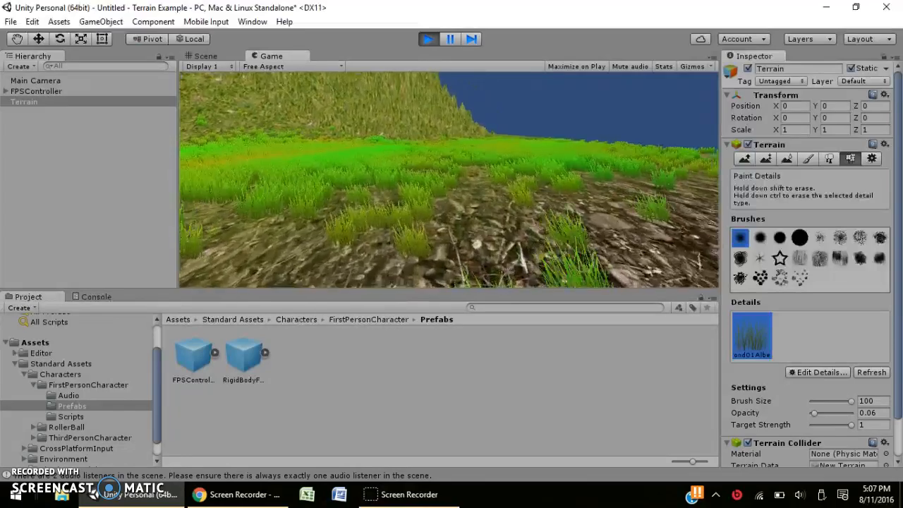
key("w")
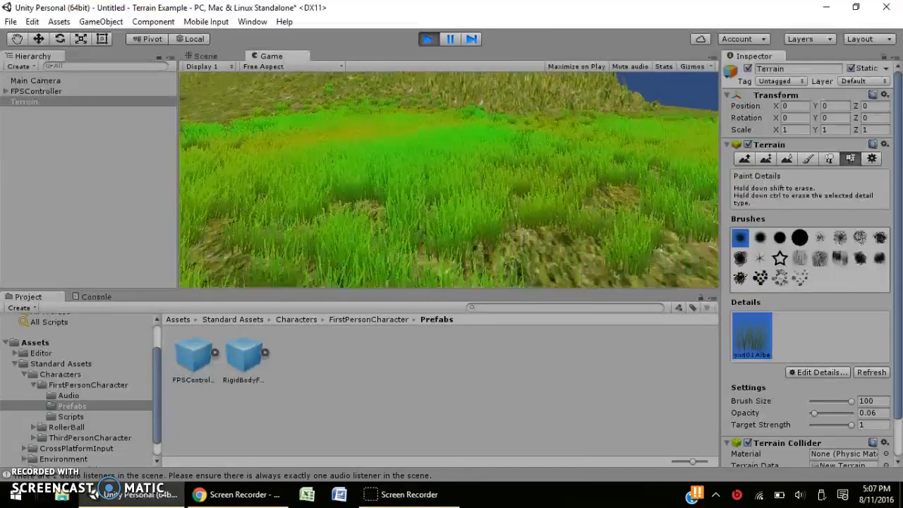
key("w")
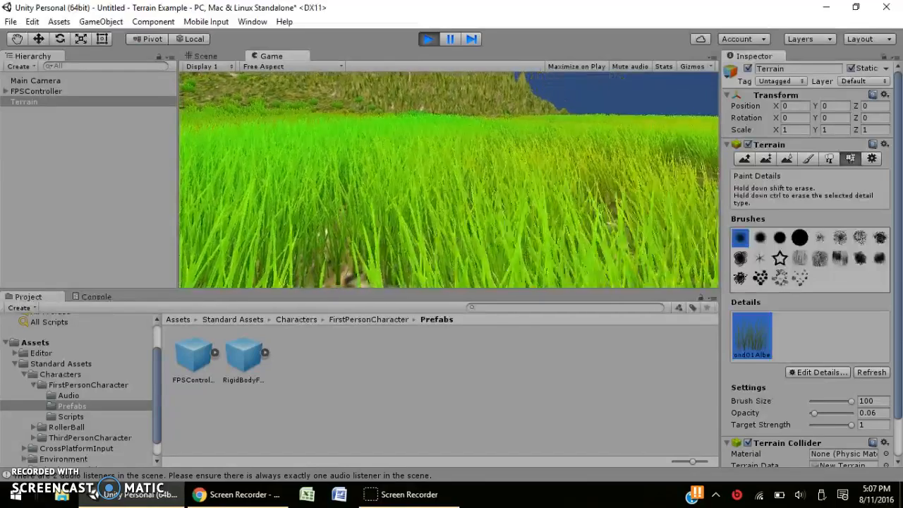
Jump above the grass, then release control with Esc and stop the test run.
key("w")
key("space")
key("space")
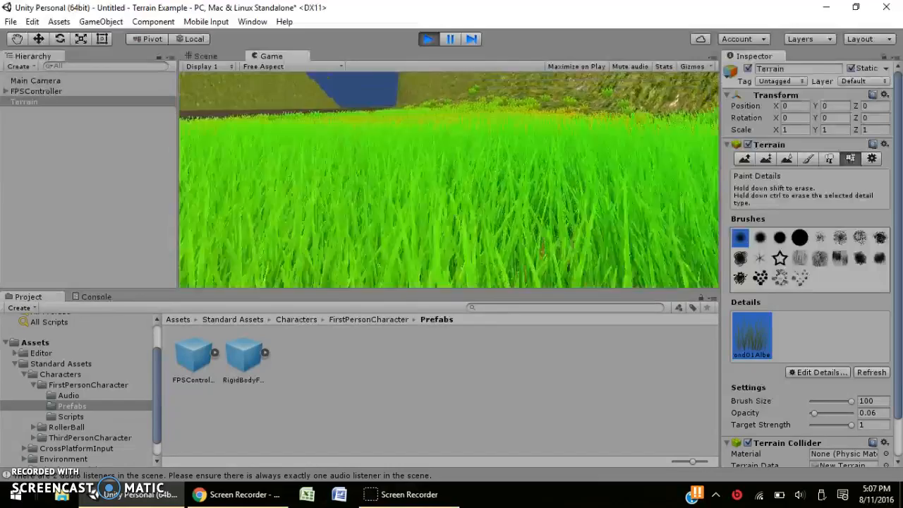
key("Escape")
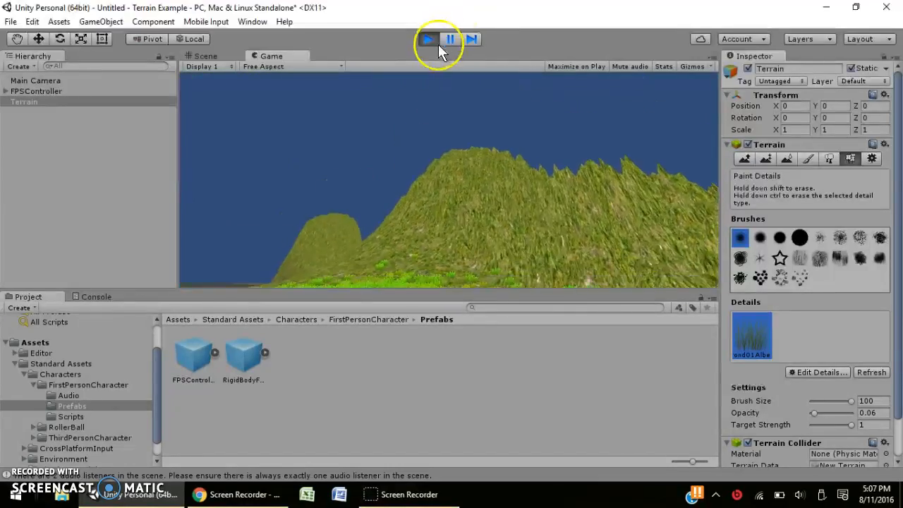
left_click(429, 39)
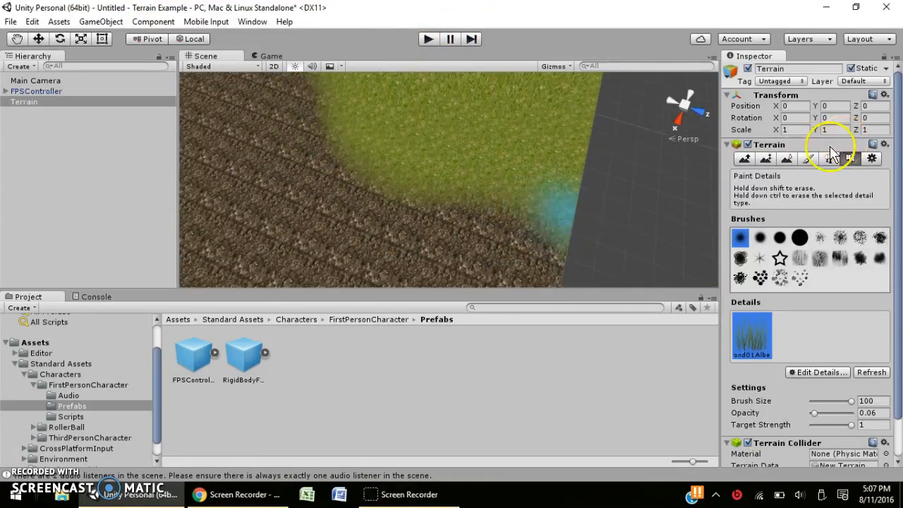
Add Palm_Desktop as a tree prefab under Place Trees via Edit Trees > Add Tree.
left_click(828, 158)
left_click(824, 243)
left_click(829, 247)
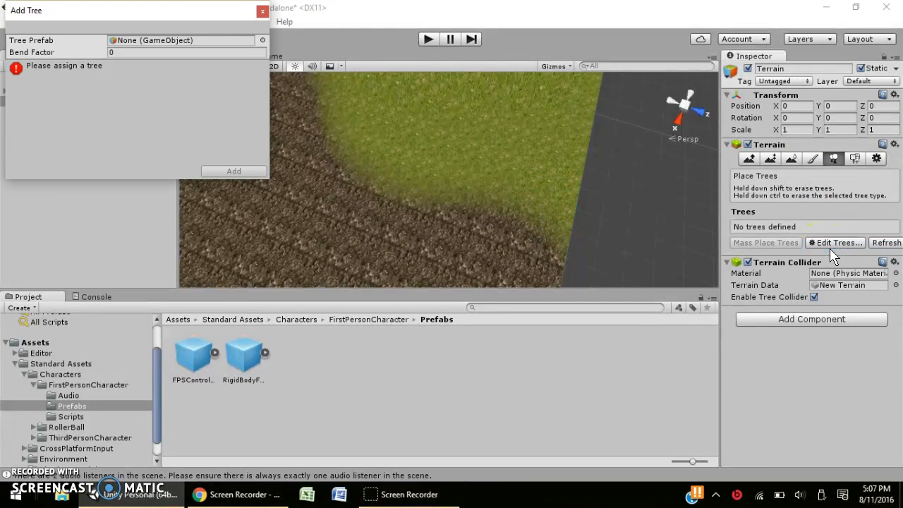
left_click(261, 41)
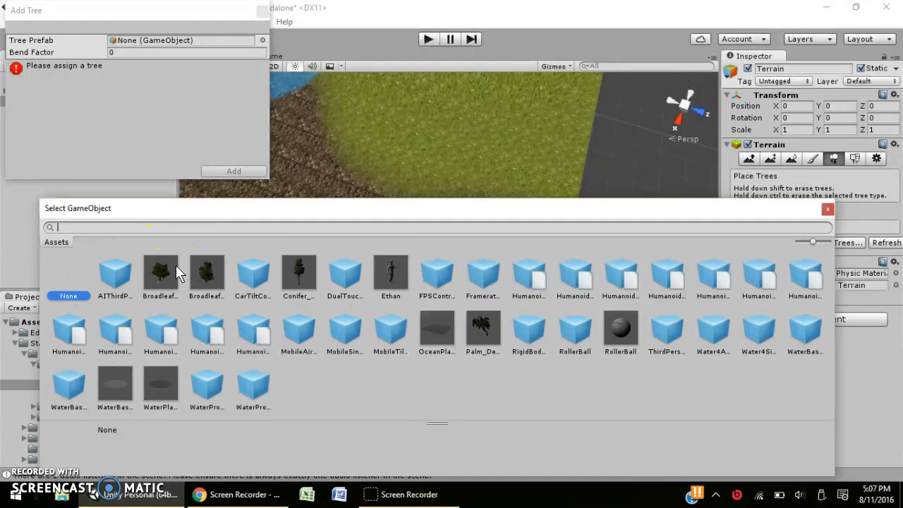
double_click(486, 331)
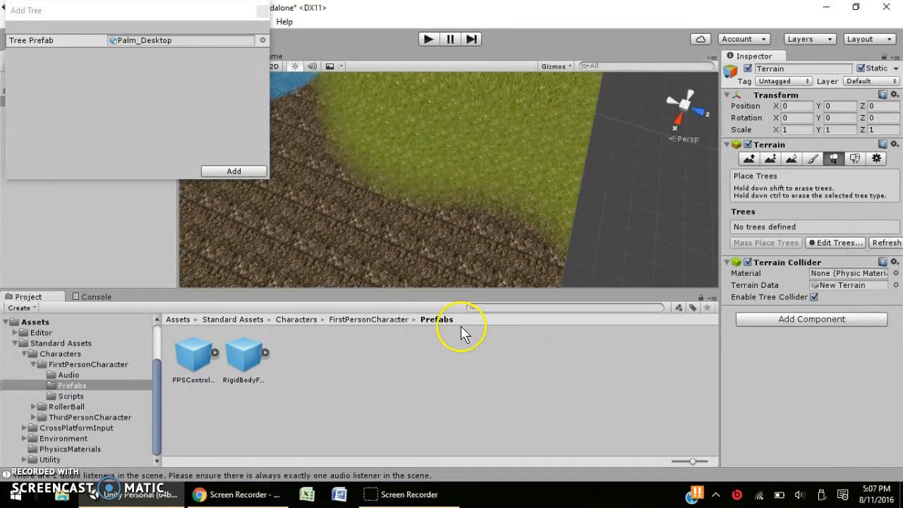
left_click(242, 172)
scroll(558, 134, "up", 7)
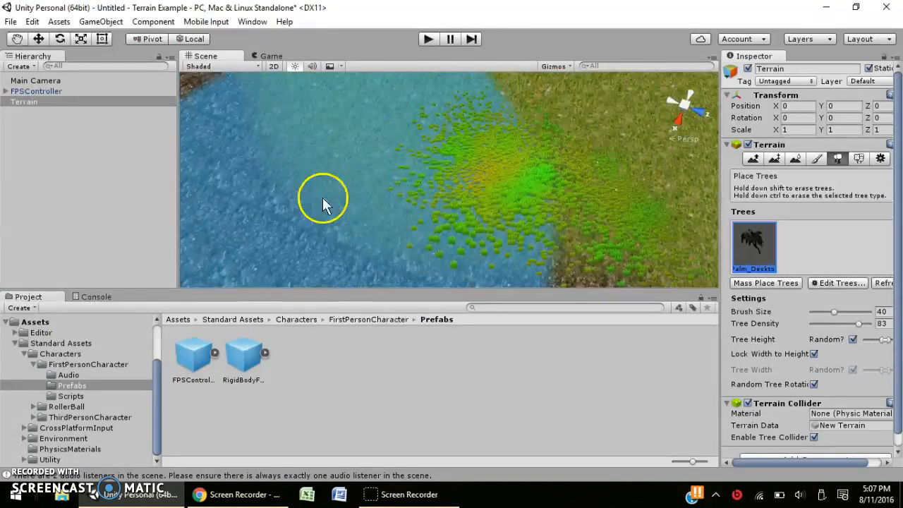
Paint a dense cluster of Palm_Desktop trees over the grass area, zoom out, and enter Play mode.
scroll(474, 150, "down", 2)
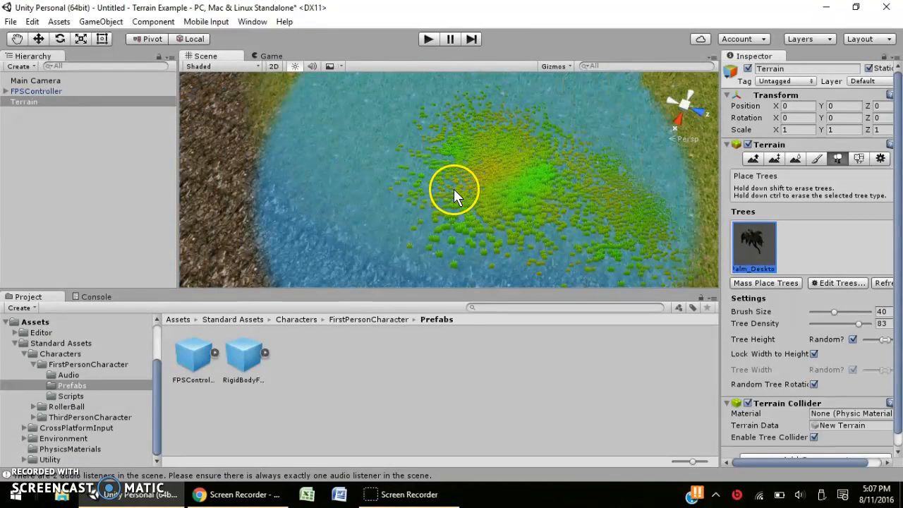
mouse_move(487, 201)
left_mouse_down()
mouse_move(625, 246)
mouse_move(547, 215)
mouse_move(518, 185)
left_mouse_up()
scroll(520, 186, "down", 8)
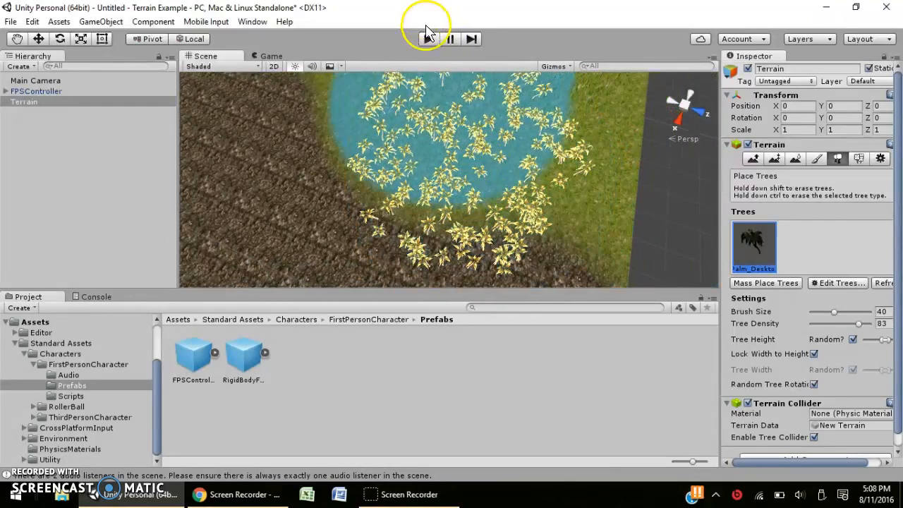
left_click(428, 39)
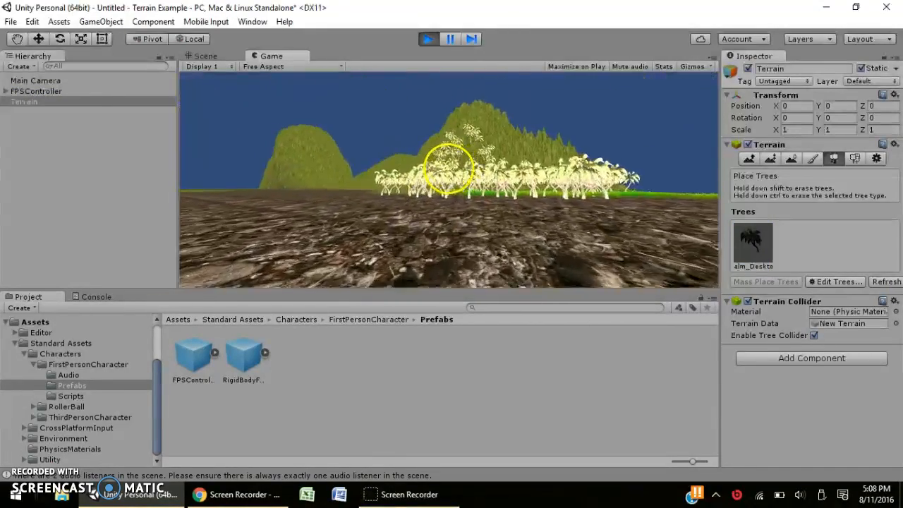
Walk the character into and among the palm trunks toward the hill, then press Esc.
key("w")
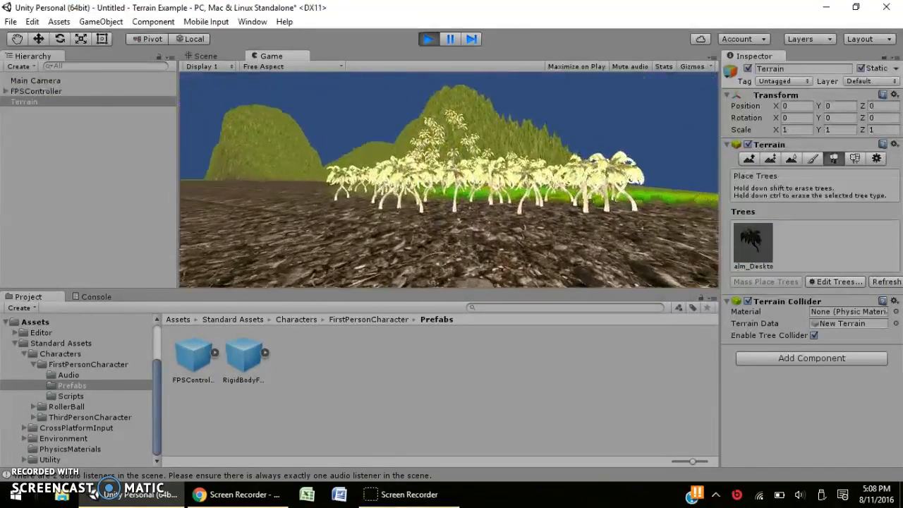
key("w")
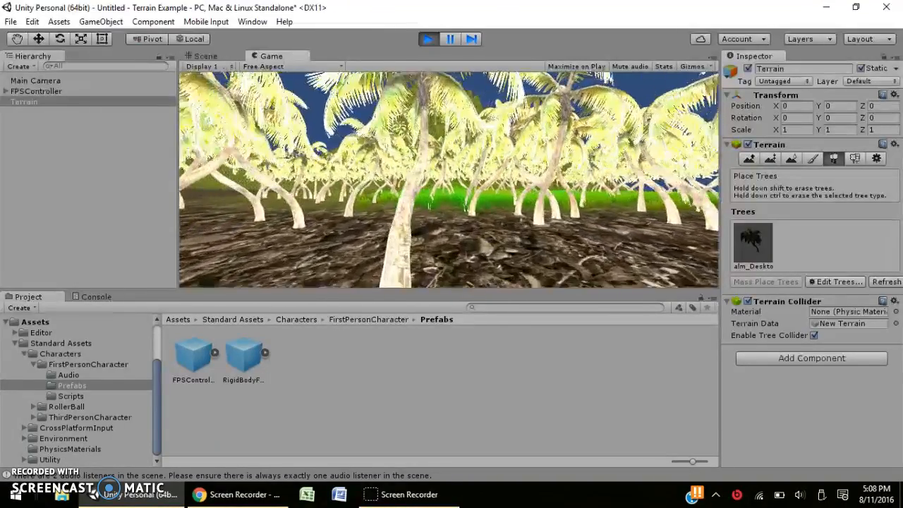
key("w")
key("w")
key("w")
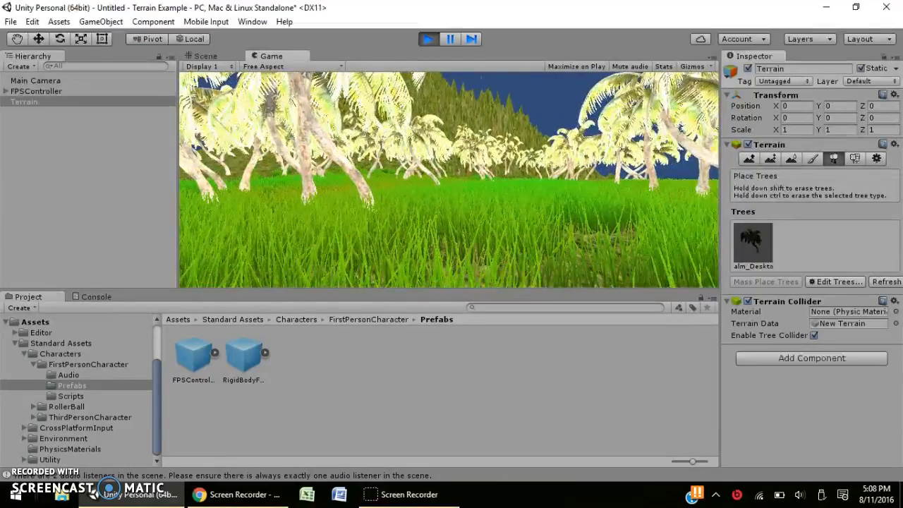
key("w")
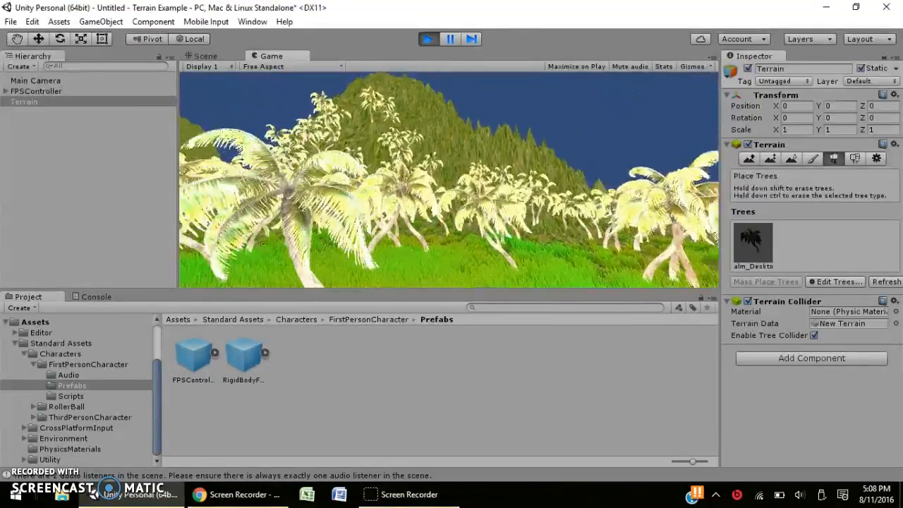
key("w")
key("w")
key("w")
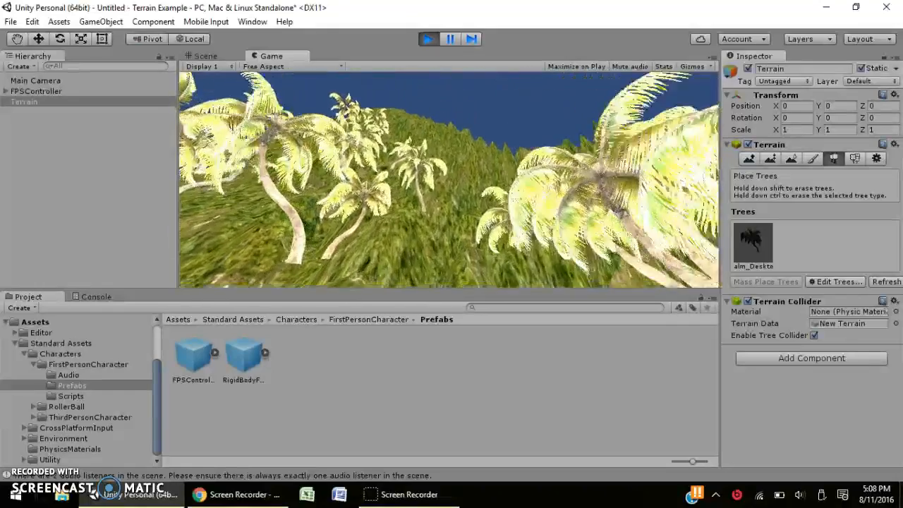
key("Escape")
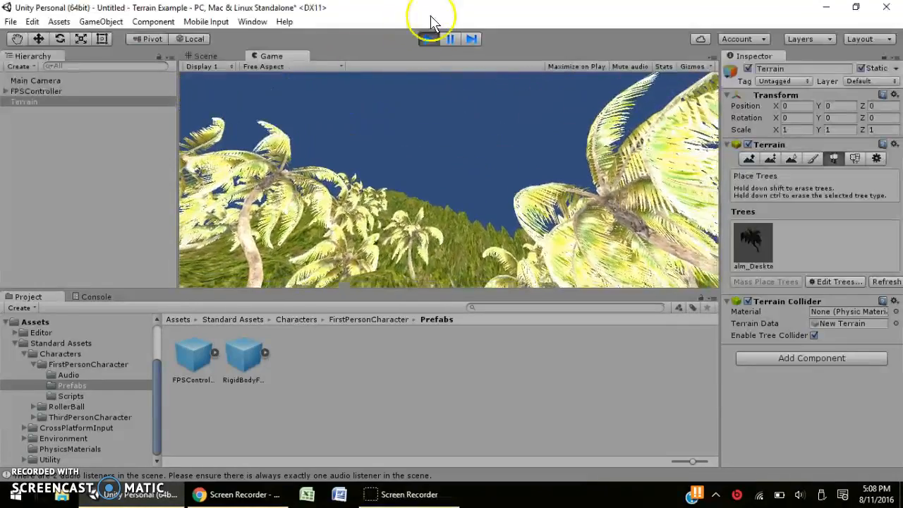
Exit Play mode, zoom out, and pan to center the terrain with its winding path.
left_click(428, 38)
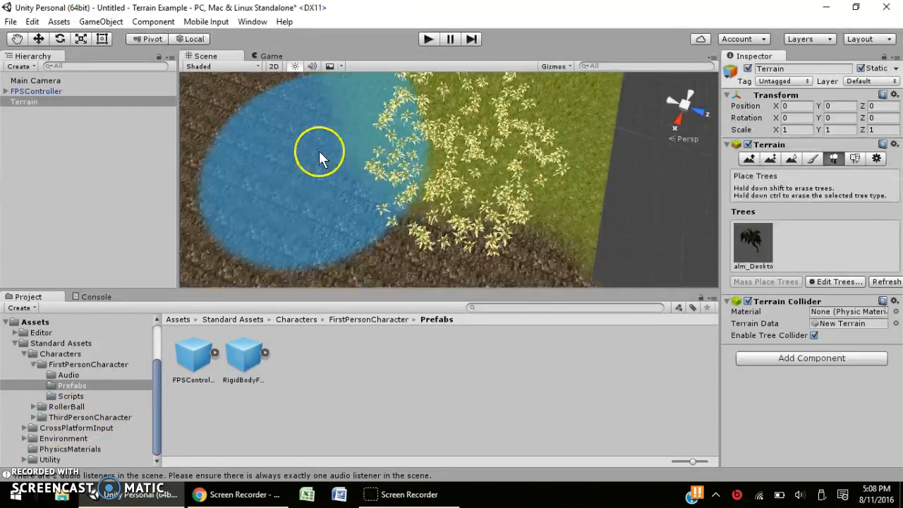
scroll(319, 150, "down", 2)
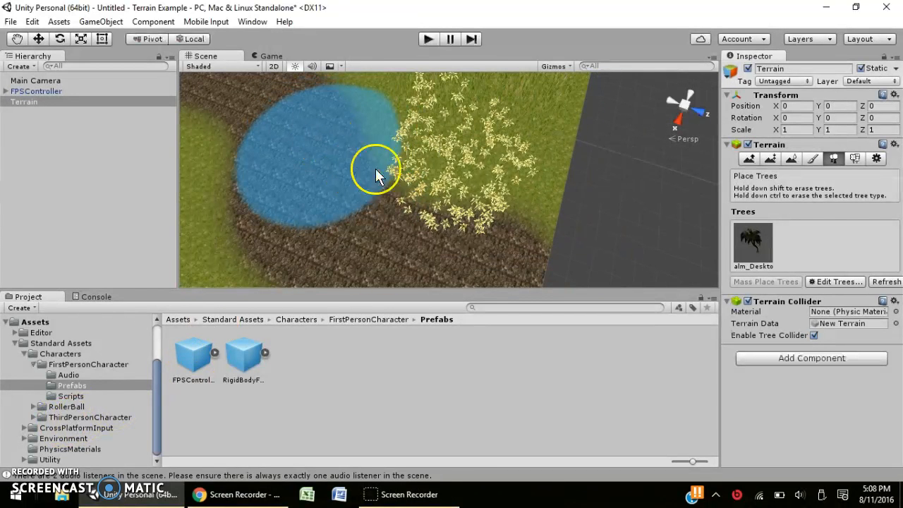
scroll(577, 170, "down", 3)
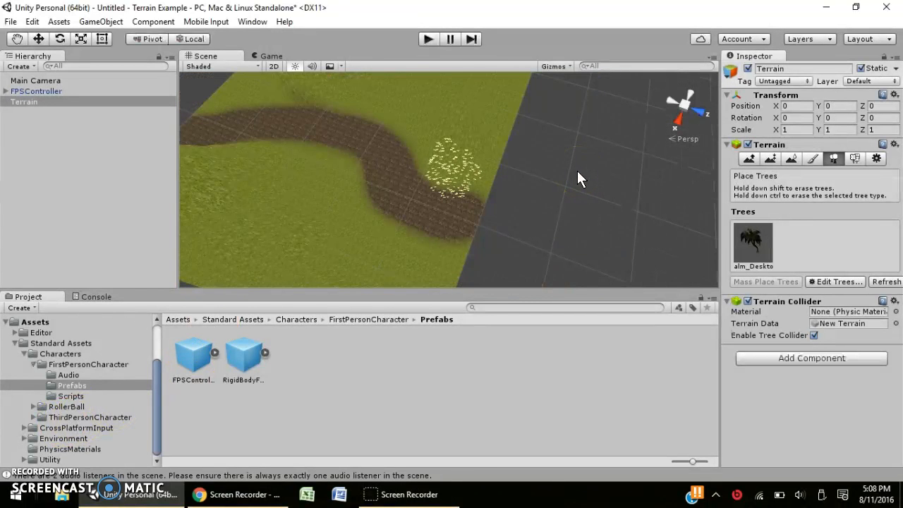
mouse_move(605, 187)
middle_mouse_down()
mouse_move(665, 200)
mouse_move(601, 181)
middle_mouse_up()
middle_click_drag(454, 148, 656, 192)
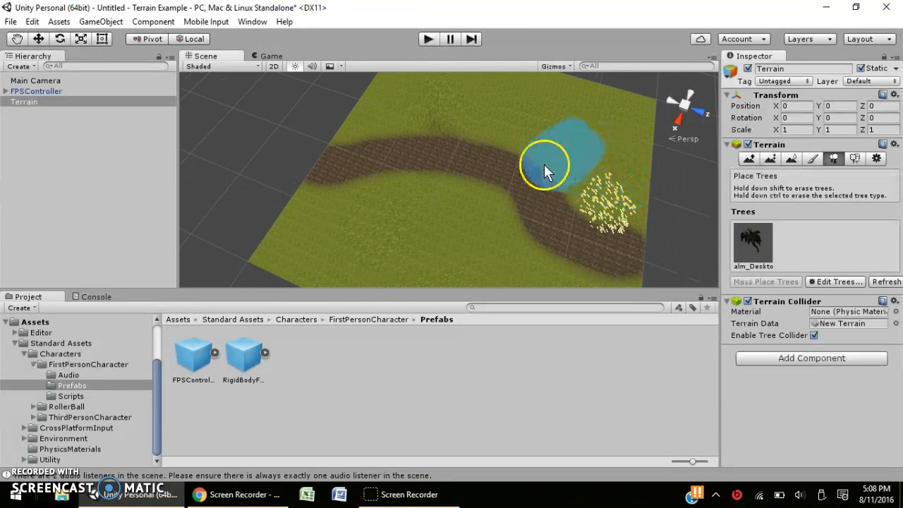
mouse_move(468, 179)
middle_mouse_down()
mouse_move(453, 191)
mouse_move(428, 185)
middle_mouse_up()
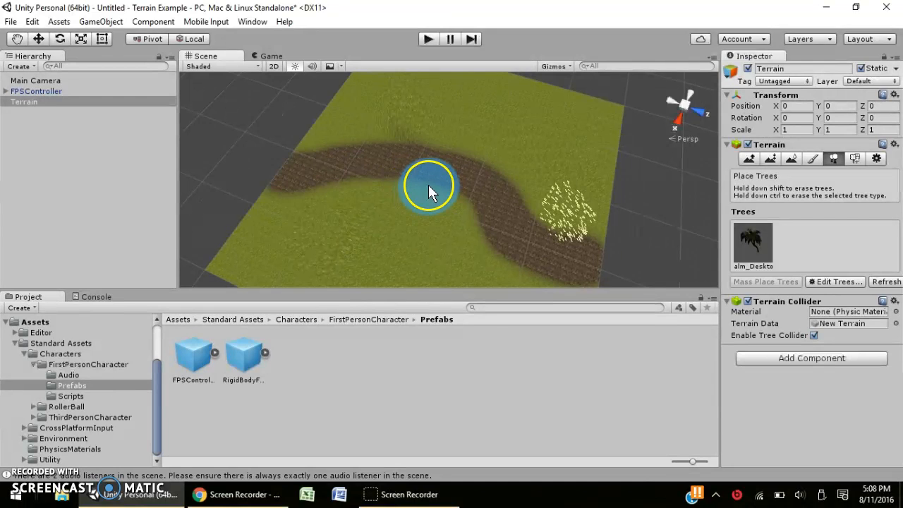